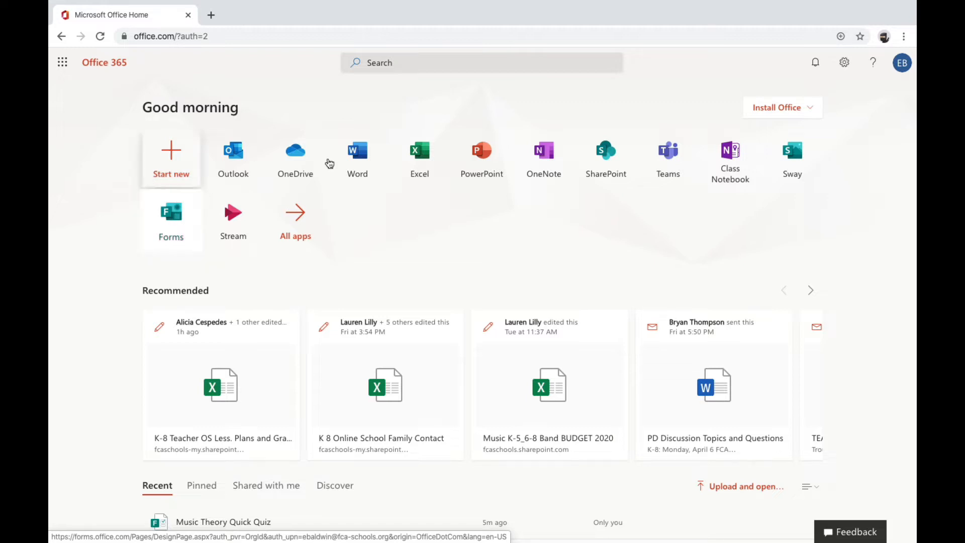
Open Microsoft Forms from the Office home page, dismiss the welcome message and create a new blank form.
left_click(173, 234)
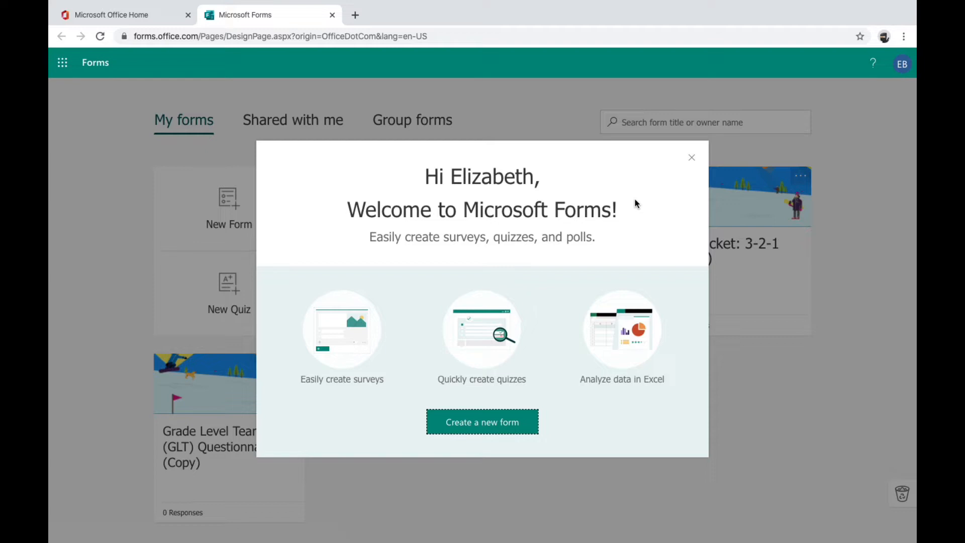
left_click(691, 161)
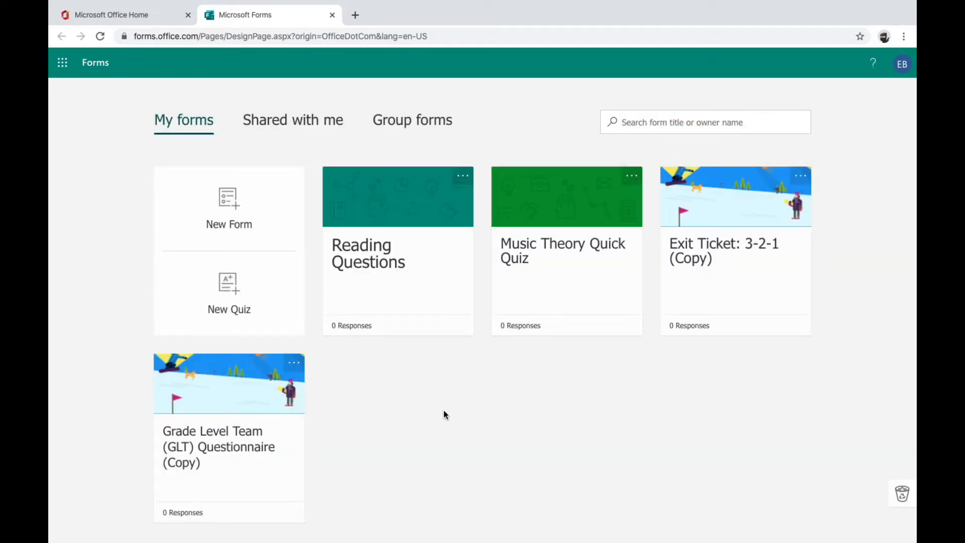
left_click(233, 212)
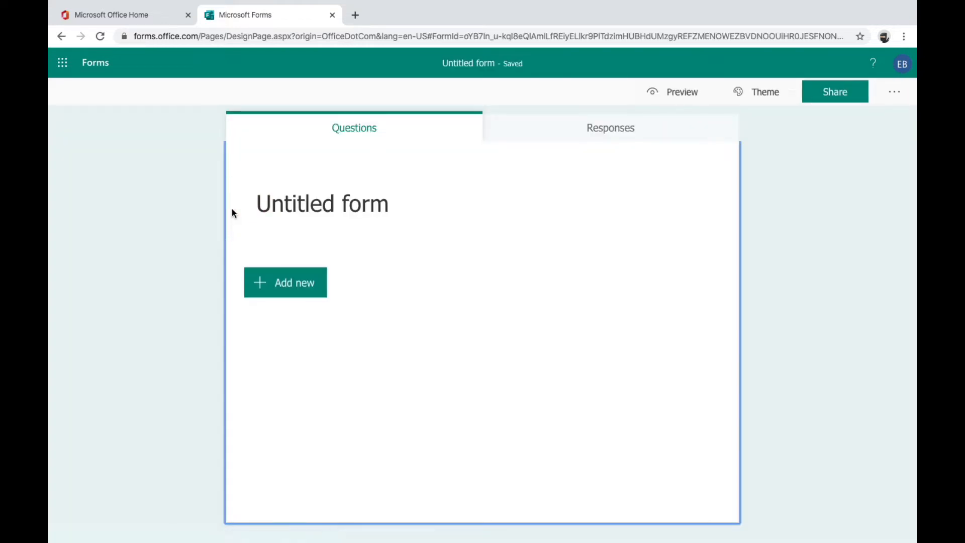
Title the form "Reading Question Chapter 2".
left_click(392, 210)
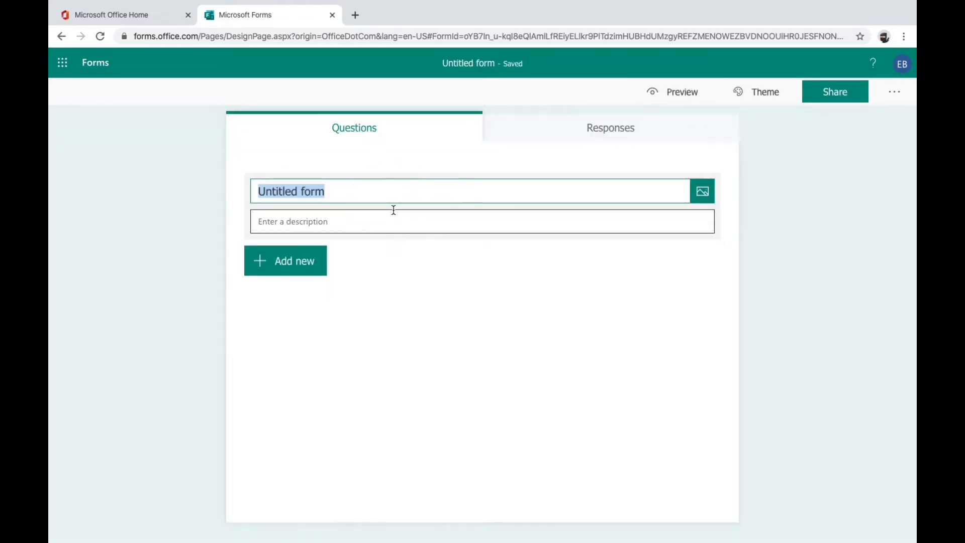
type("Readin")
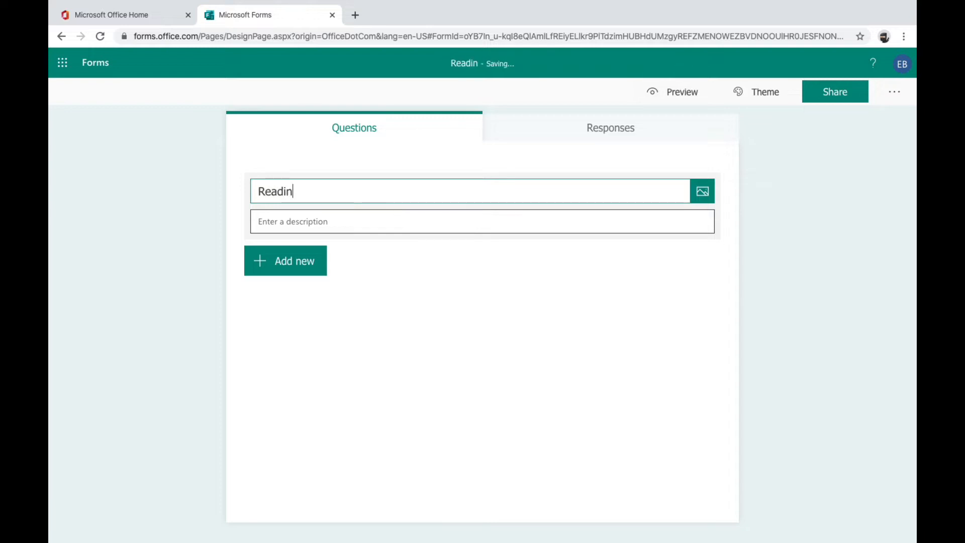
type("g Que")
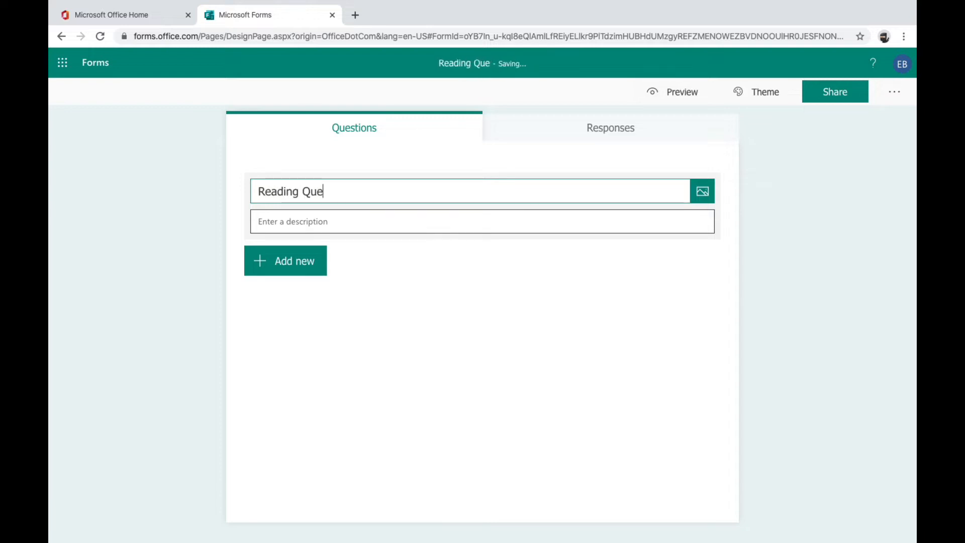
type("stion Chap")
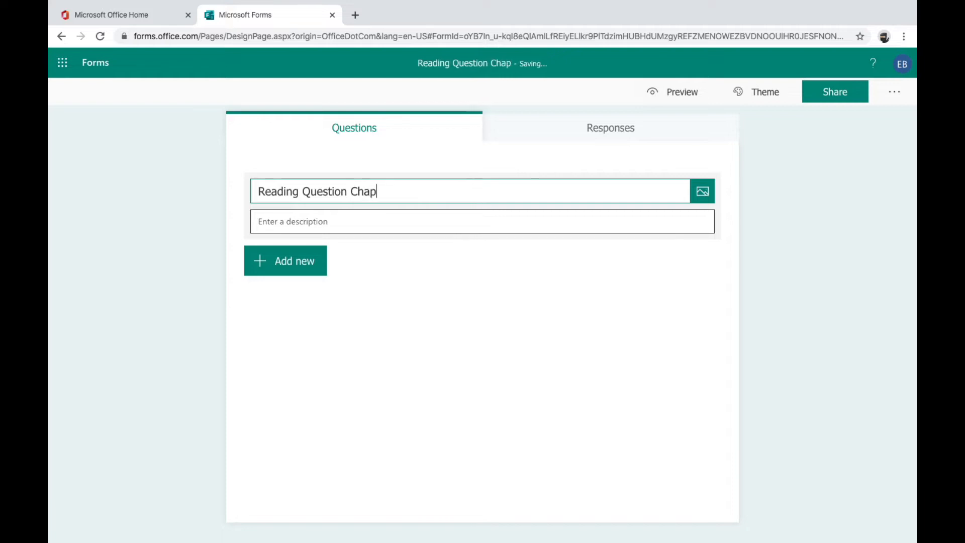
type("ter 2")
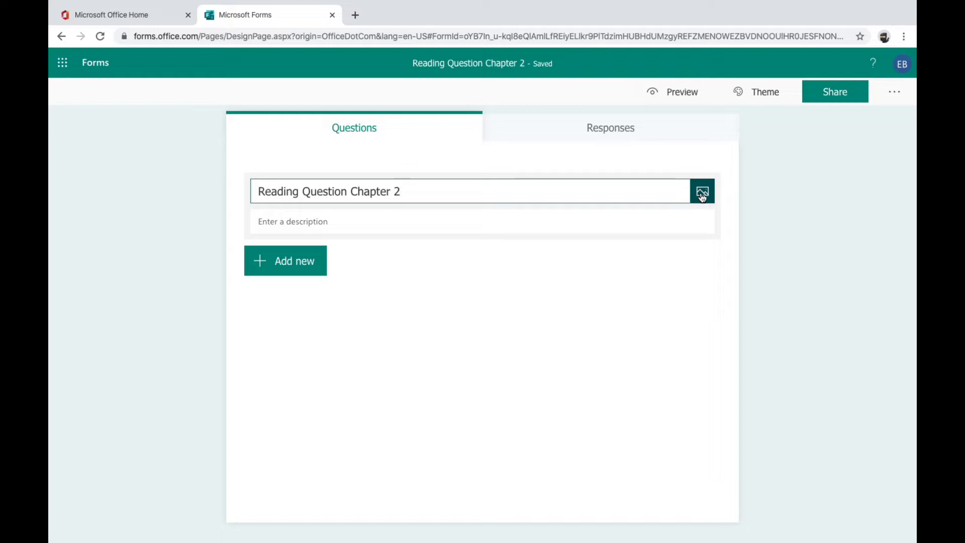
Apply the illustrated city street theme with the orange and white bus to the form.
left_click(762, 98)
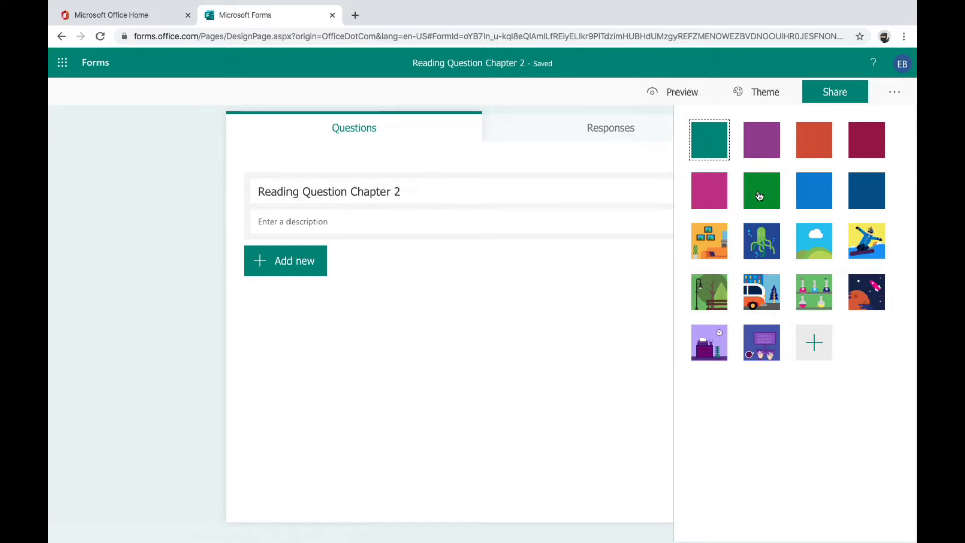
left_click(758, 301)
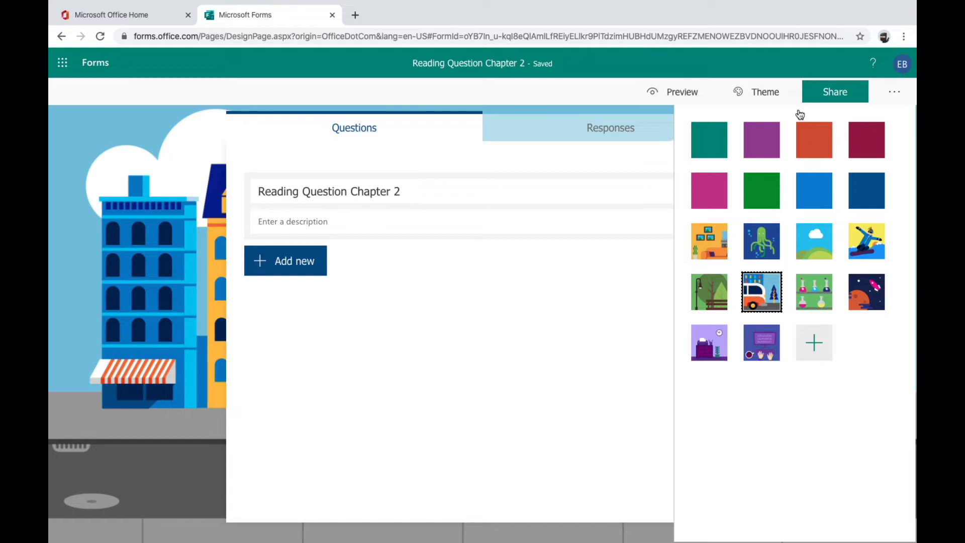
left_click(626, 93)
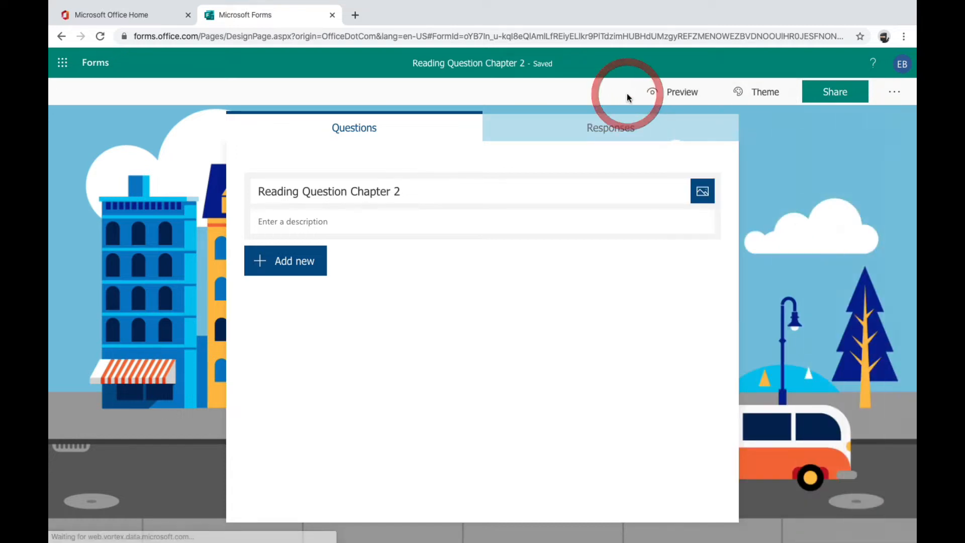
Search Bing images for "bears" and add the 1200x1200 brown bear picture beside the form title.
left_click(703, 194)
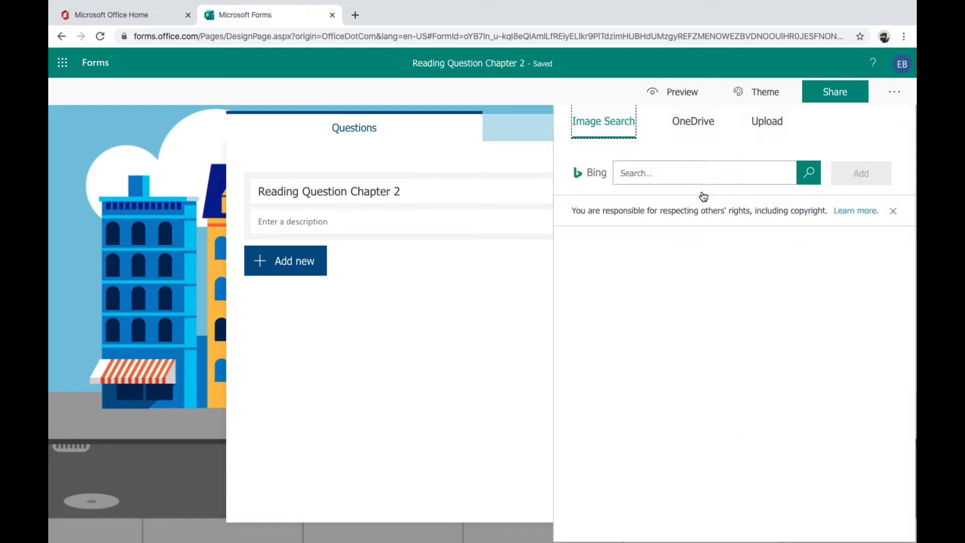
left_click(657, 173)
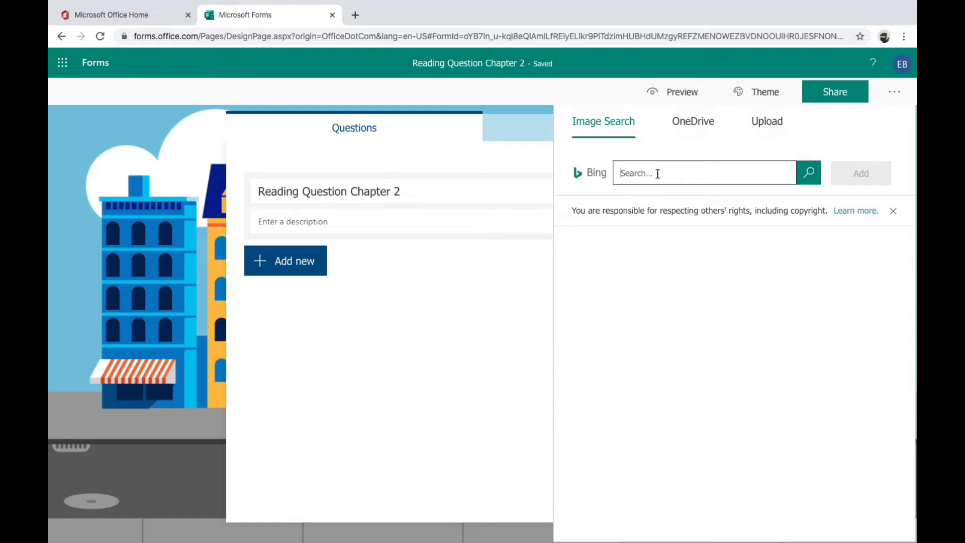
type("bears")
left_click(814, 181)
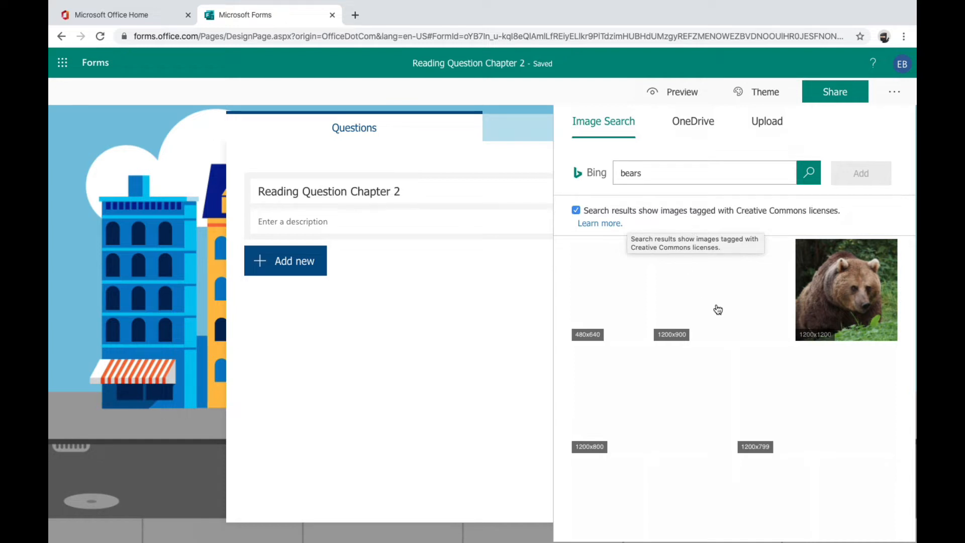
left_click(846, 286)
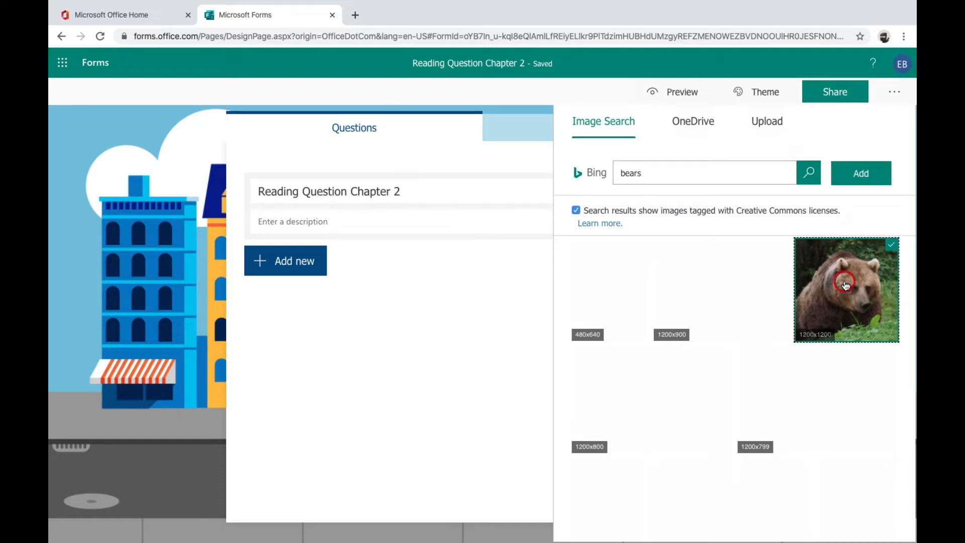
left_click(862, 173)
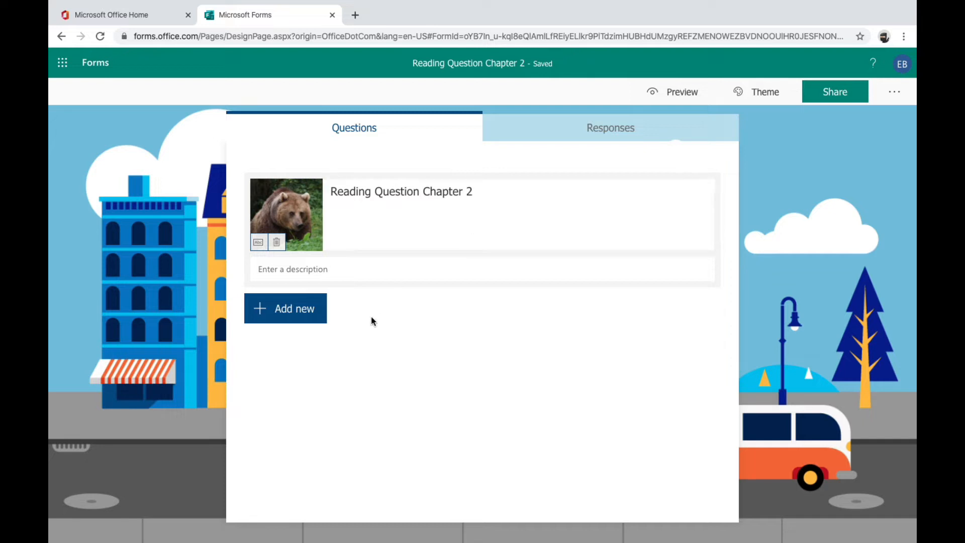
Add a text question reading "What is the bear thinking when he eats the fish?".
left_click(300, 315)
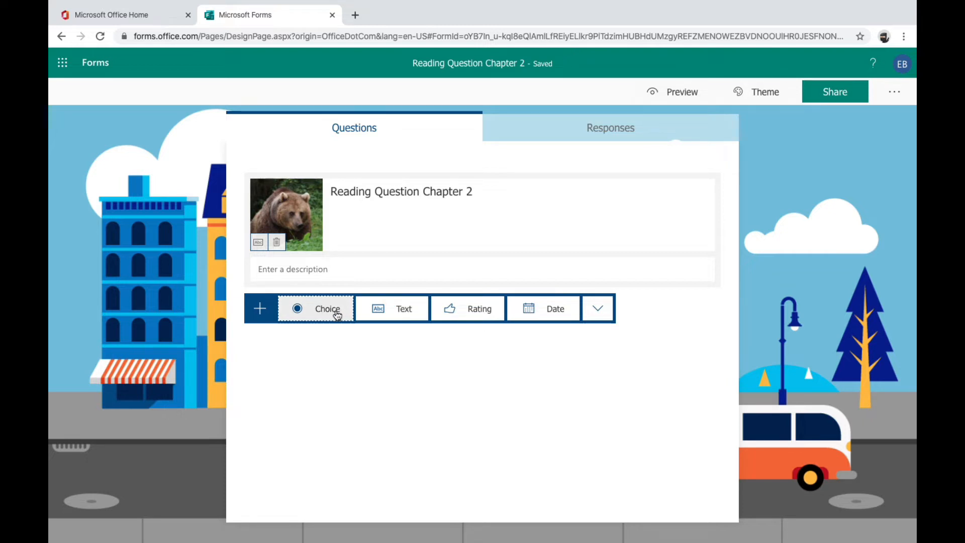
left_click(410, 313)
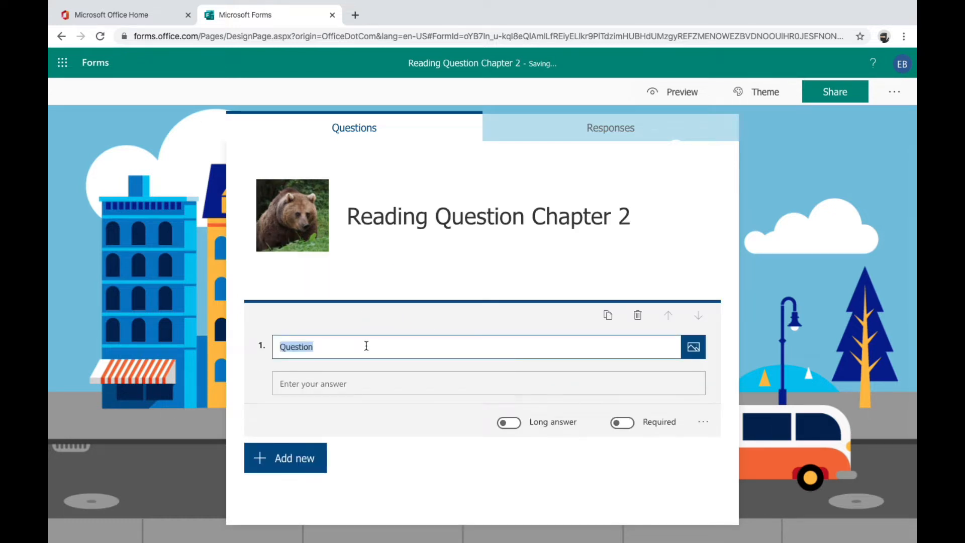
type("What is the bear t")
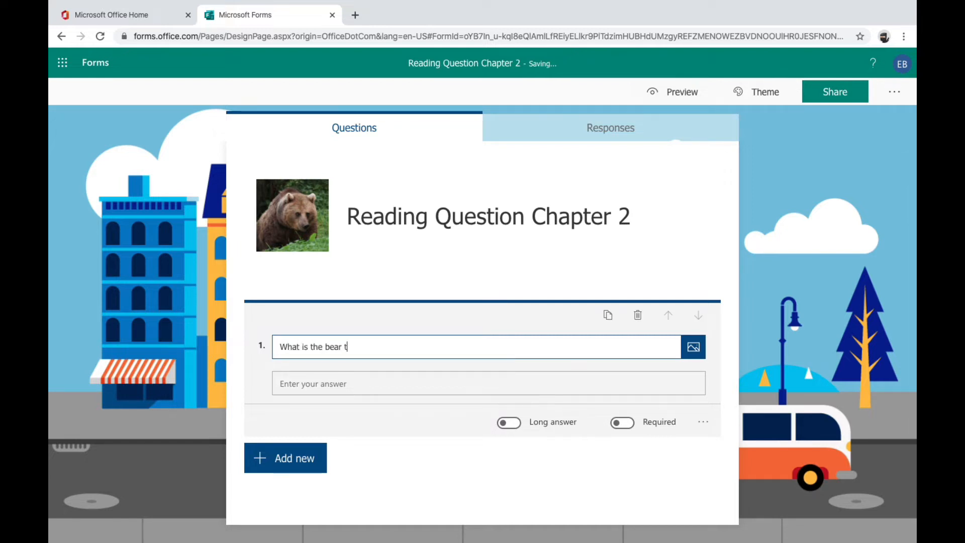
type("hinking whenhhe eates the fish?")
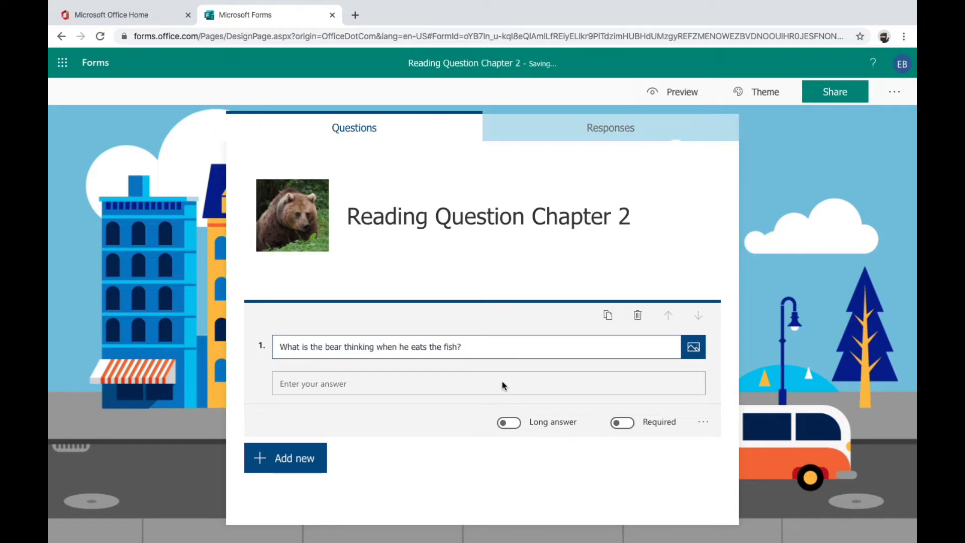
Make the bear question a required long answer, and check the form in preview before returning to editing.
left_click(509, 423)
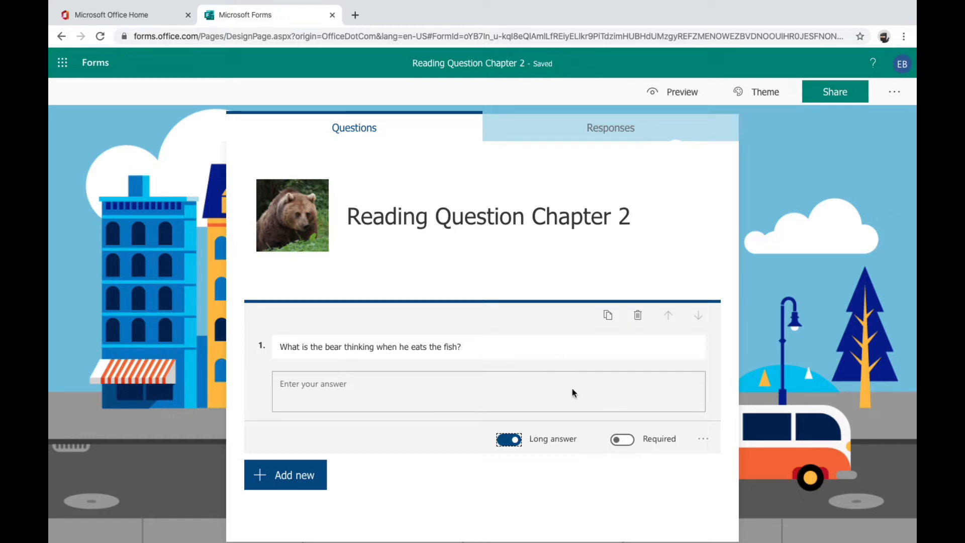
left_click(623, 440)
left_click(678, 93)
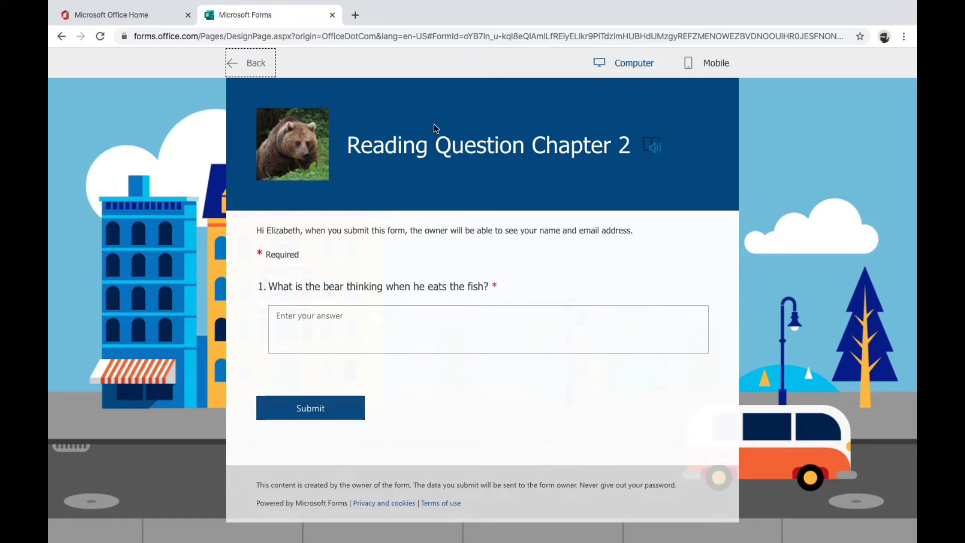
left_click(257, 64)
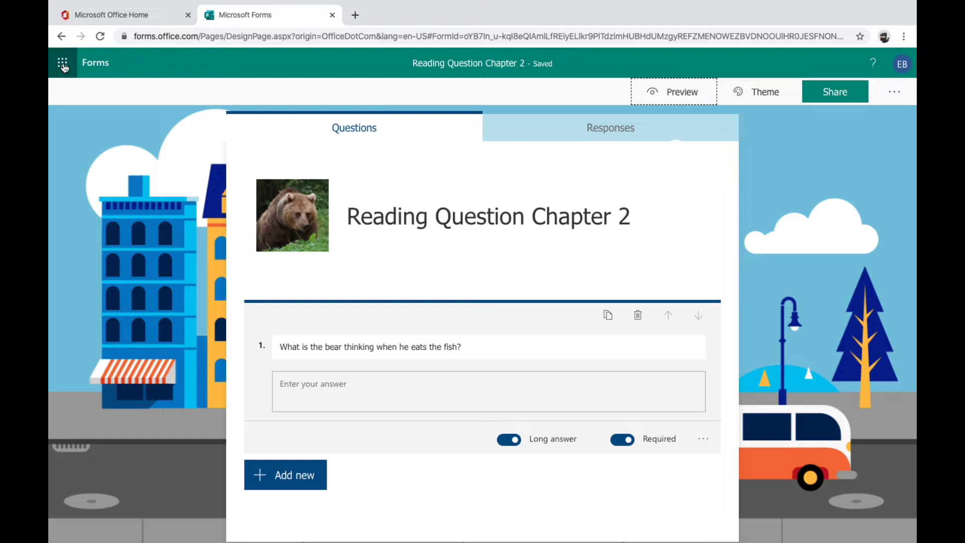
Return to the Forms overview and create a new quiz titled "Music Theory".
left_click(101, 67)
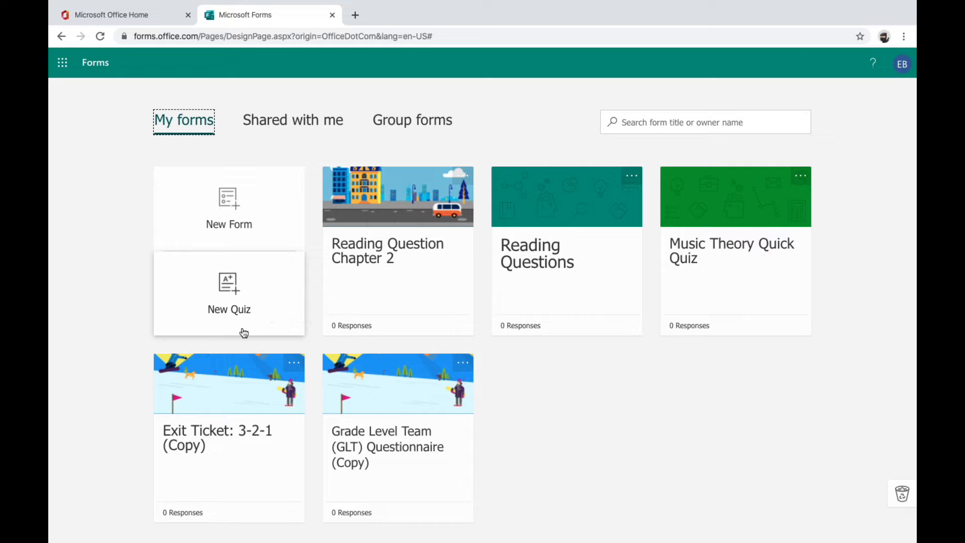
left_click(271, 291)
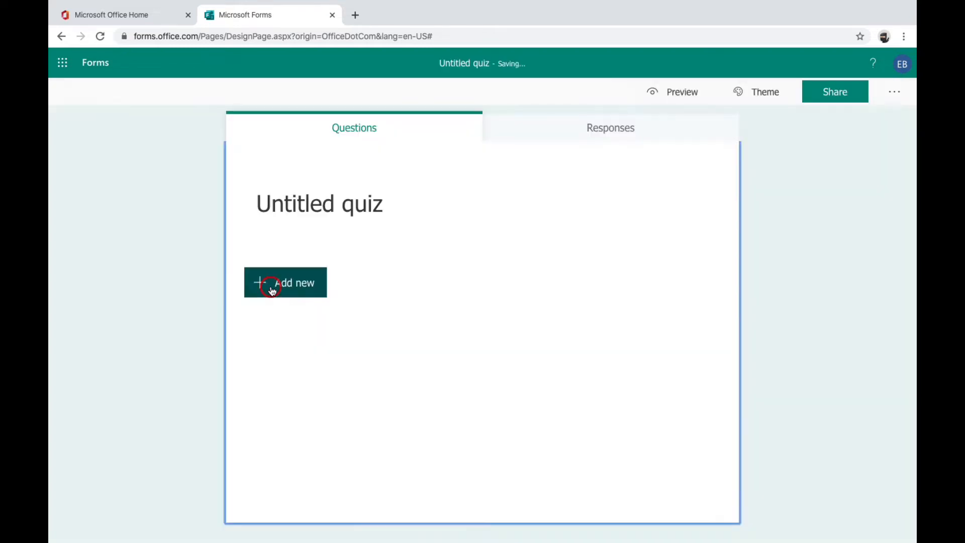
left_click(387, 207)
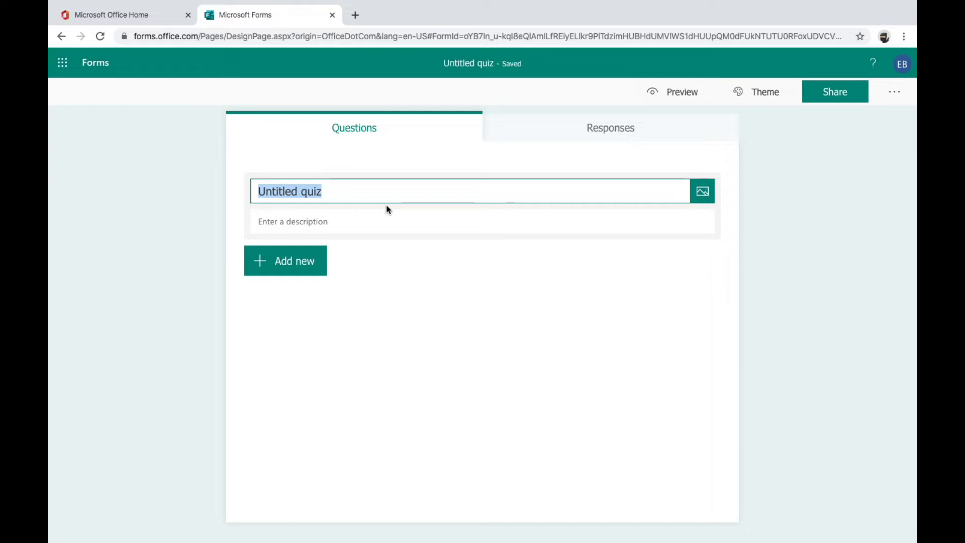
type("Muisc")
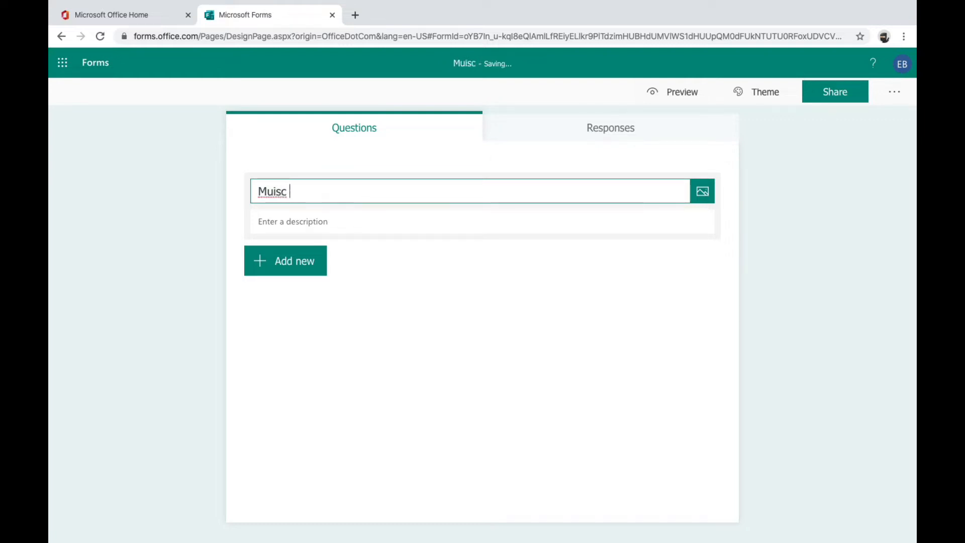
key("BackSpace")
key("BackSpace")
key("BackSpace")
type("sic Theory")
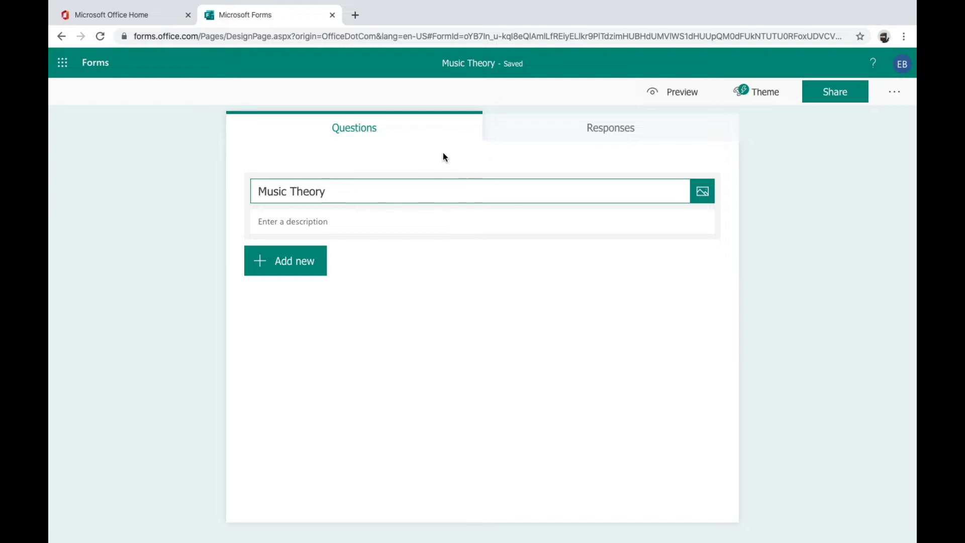
Apply the suggested golden-orange balloons photo theme to the Music Theory quiz.
left_click(764, 92)
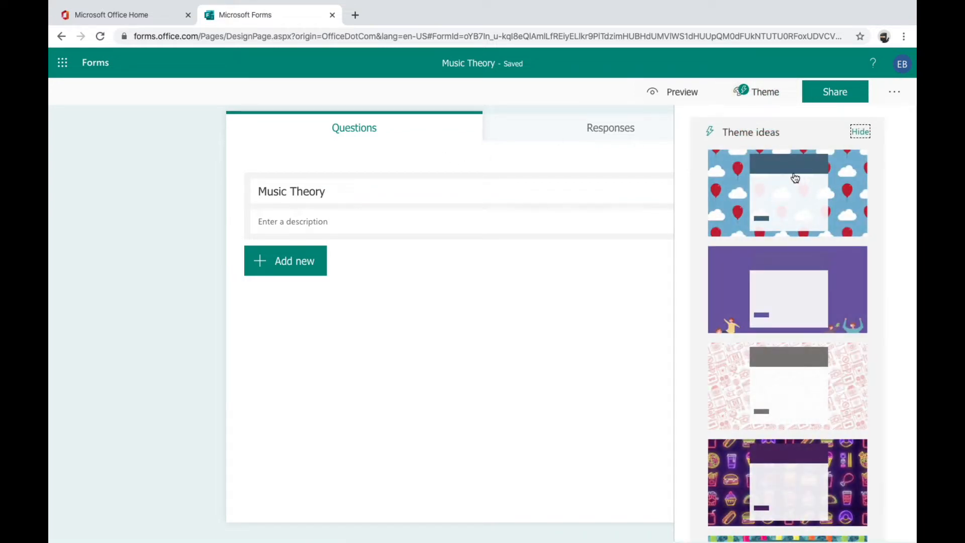
scroll(781, 423, "down", 2)
scroll(781, 424, "down", 10)
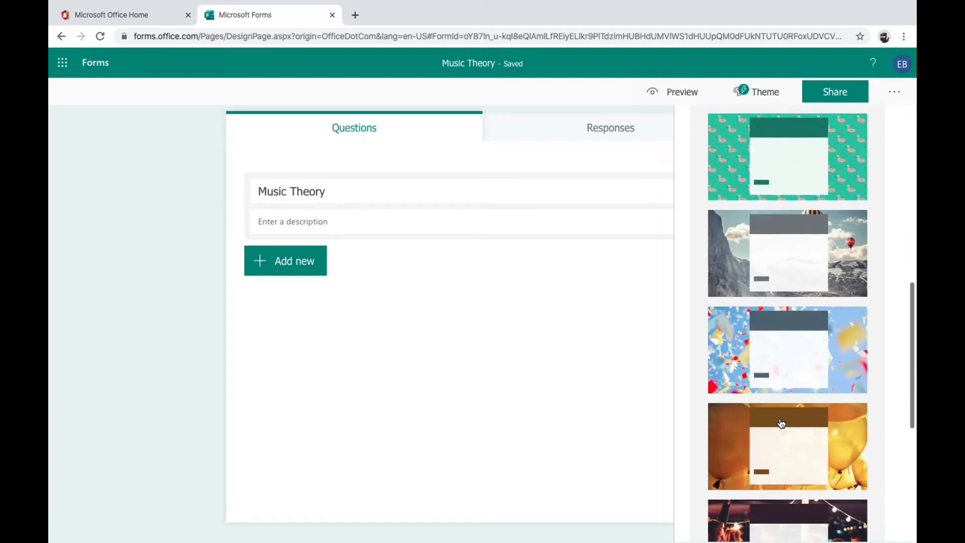
scroll(781, 424, "down", 3)
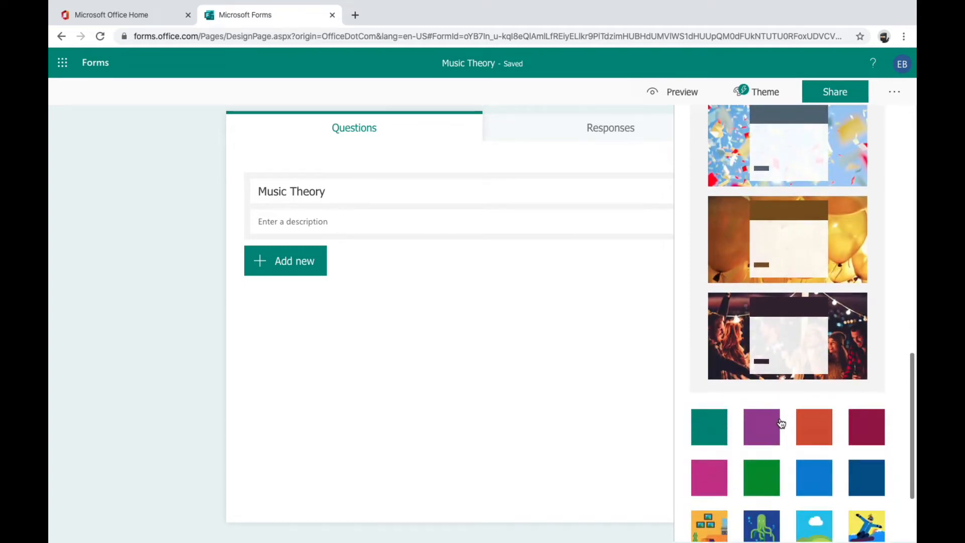
scroll(781, 424, "down", 1)
scroll(781, 424, "up", 3)
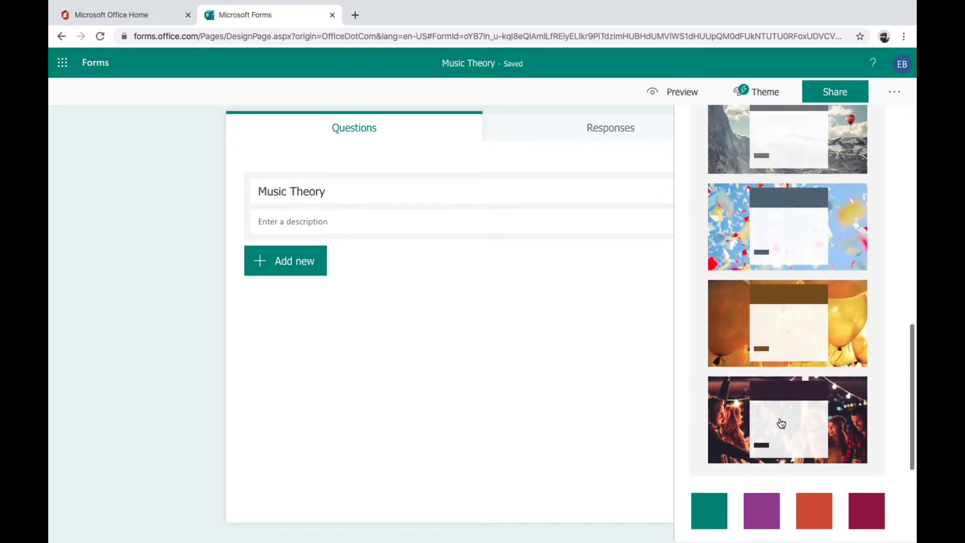
left_click(724, 347)
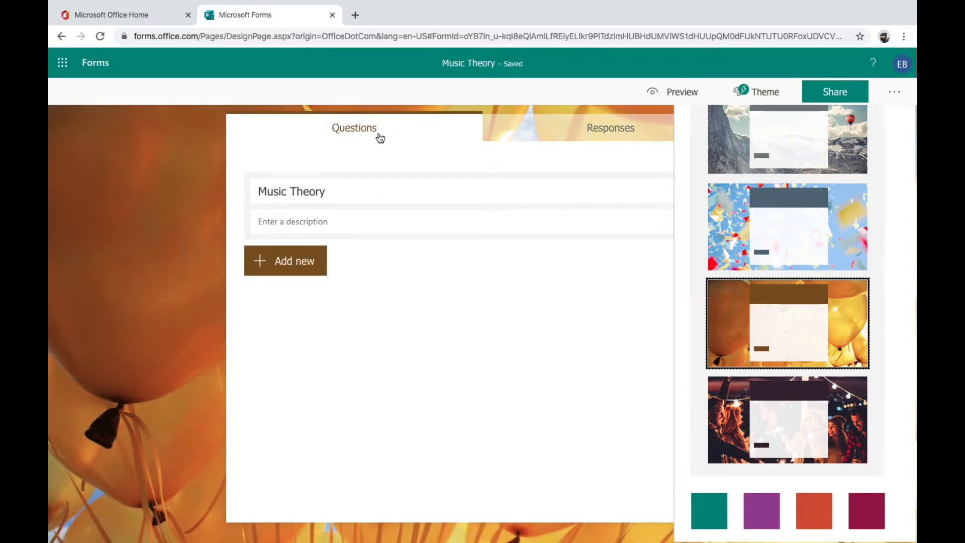
left_click(410, 158)
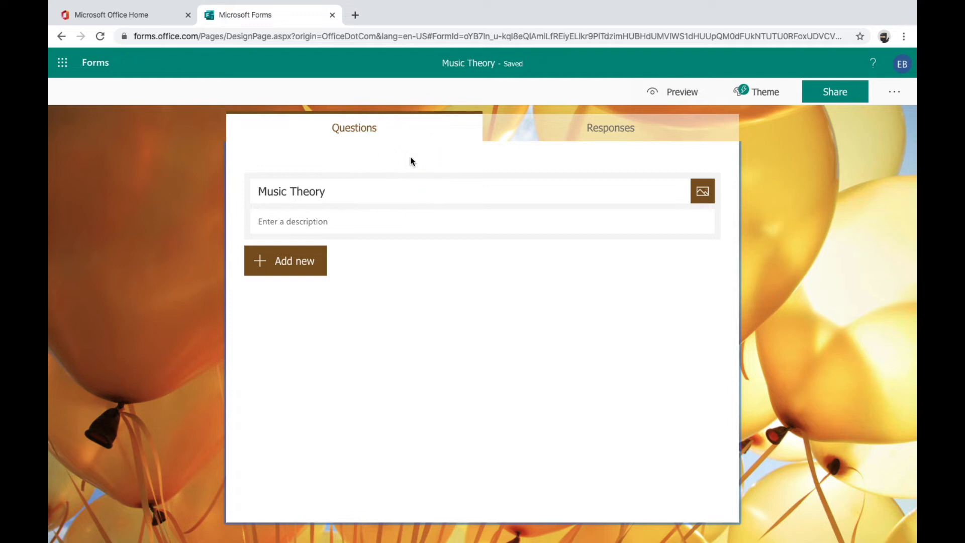
Search the web images for "music notes" and add the picture of notes on a swirling staff to the quiz title.
left_click(704, 193)
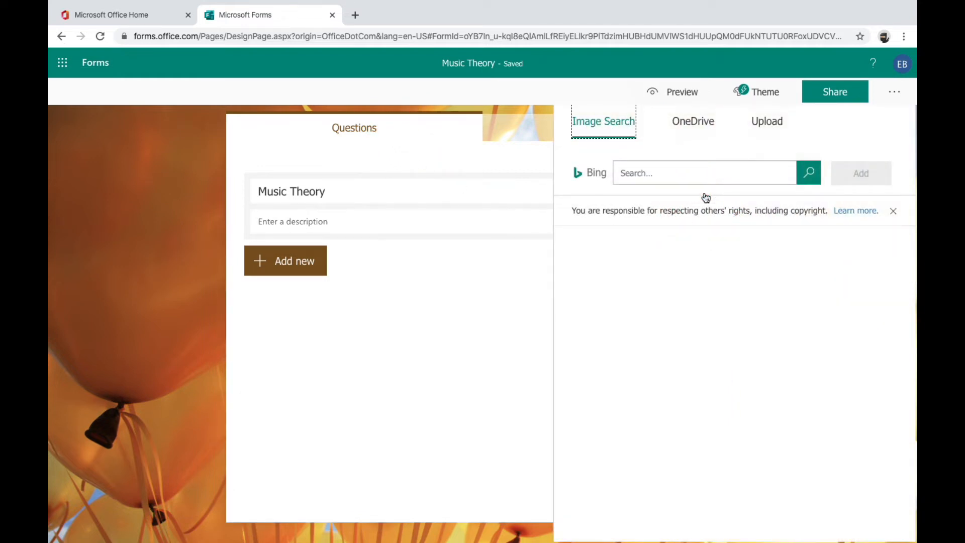
left_click(690, 173)
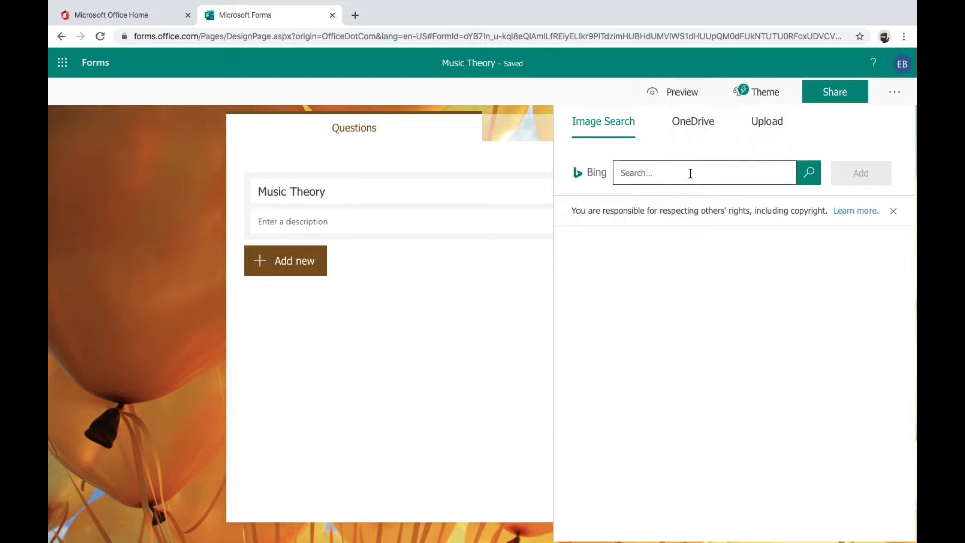
type("music notes")
left_click(808, 174)
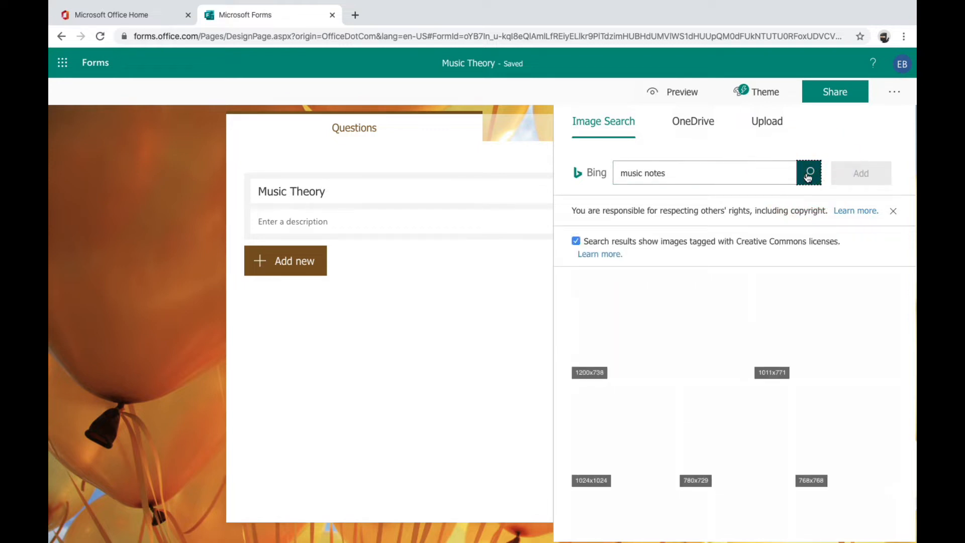
scroll(769, 503, "down", 2)
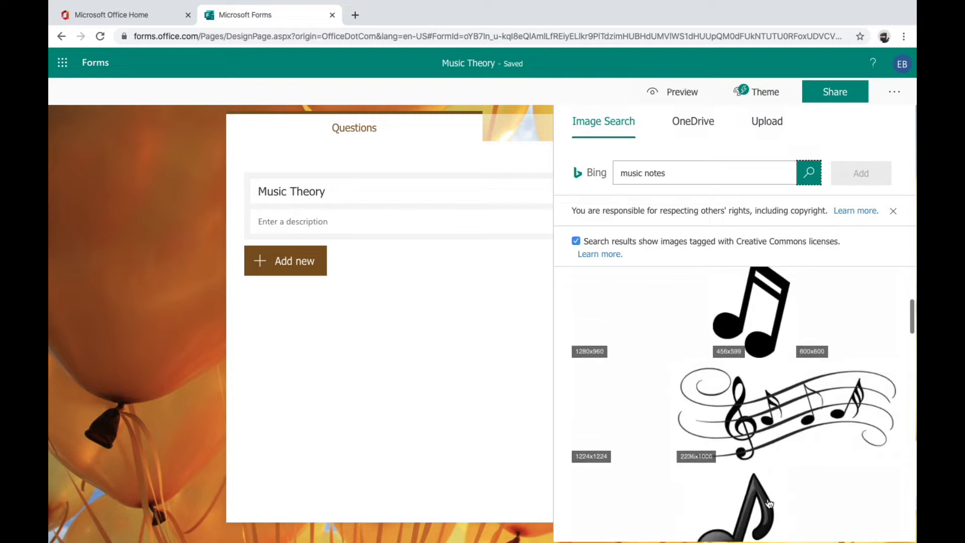
left_click(810, 397)
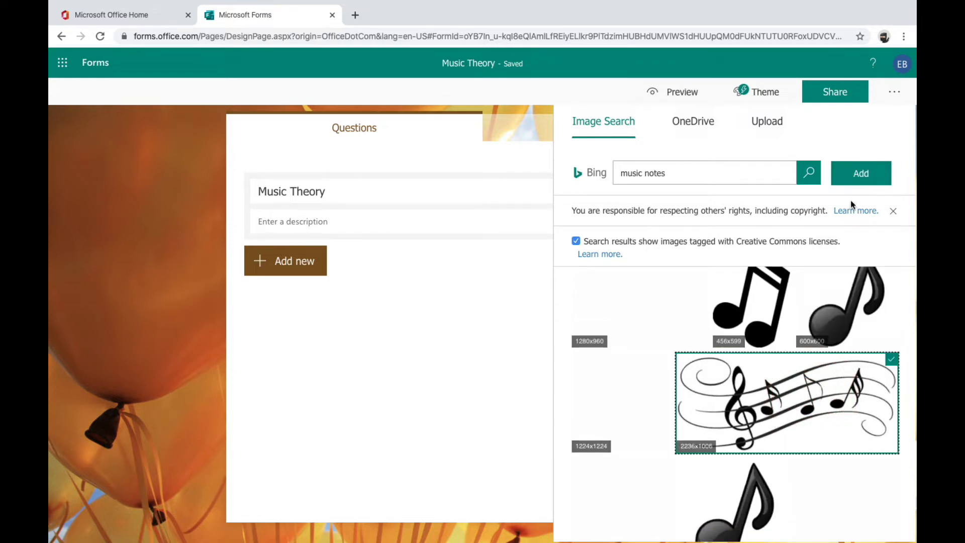
left_click(860, 174)
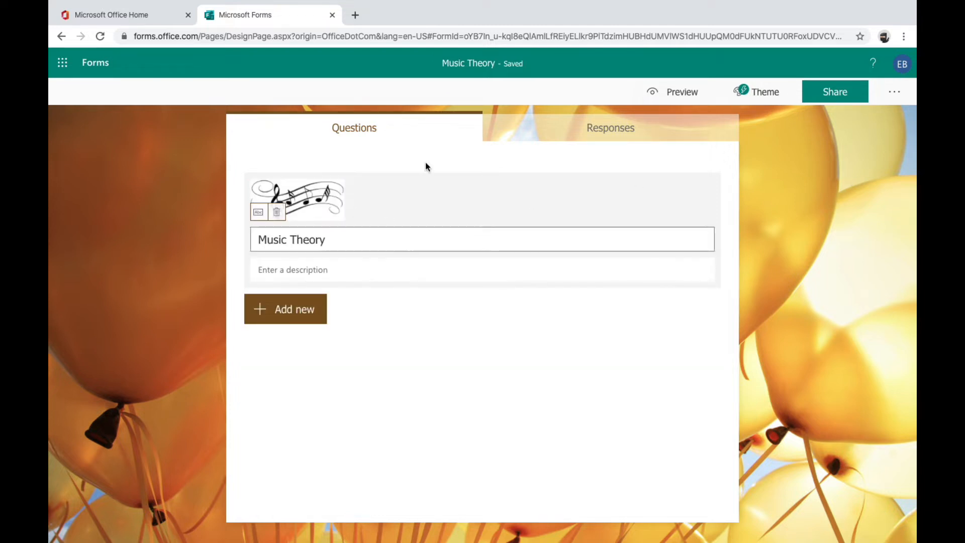
Enter the quiz description "Take this quiz after you practice with your flashcards.".
left_click(333, 275)
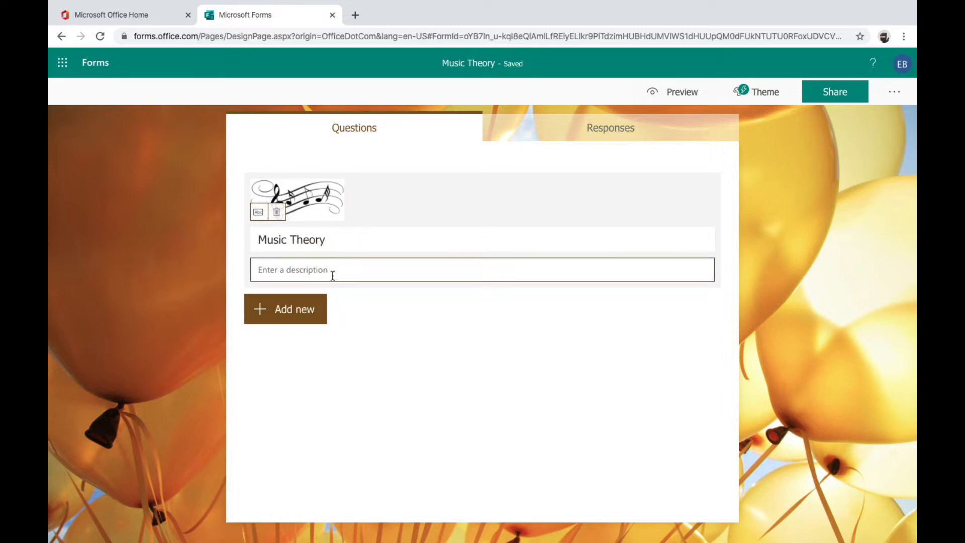
type("Take t")
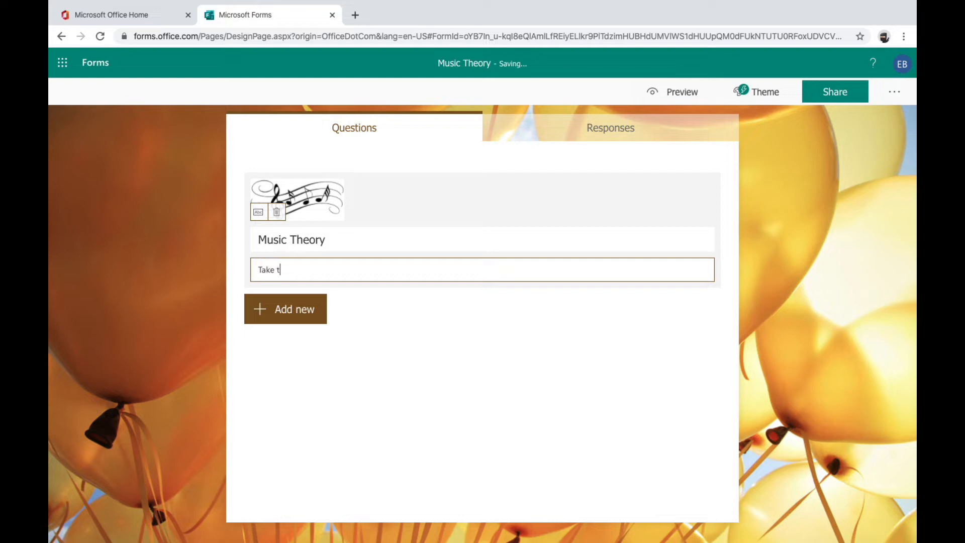
type("his quiz after you practice with ")
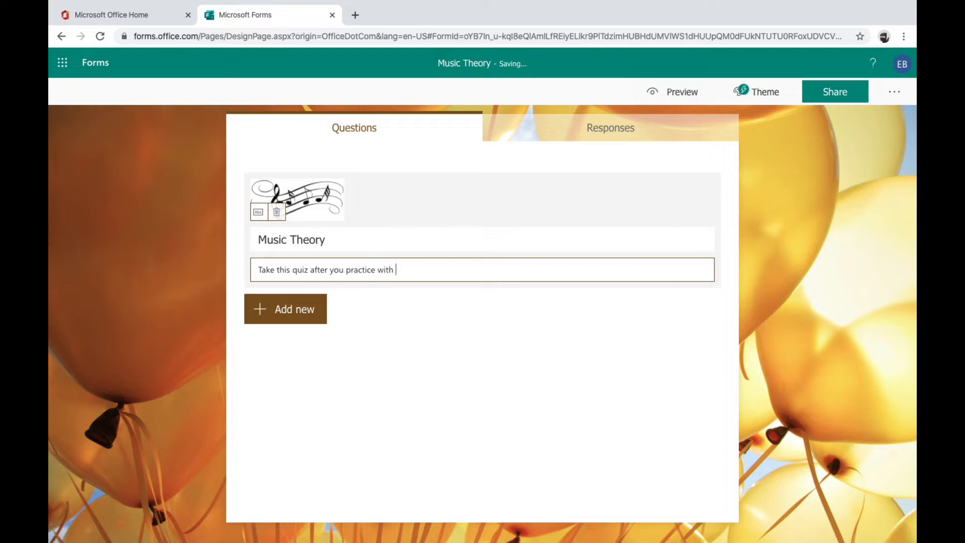
type("your flashcards.")
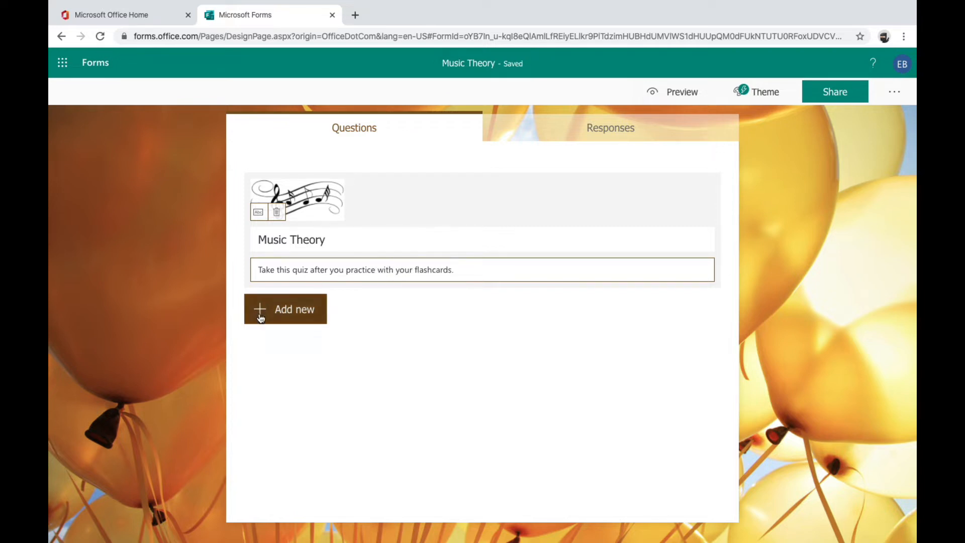
Add a choice question reading "What is the value of a quarter note in 4/4 time?".
left_click(295, 318)
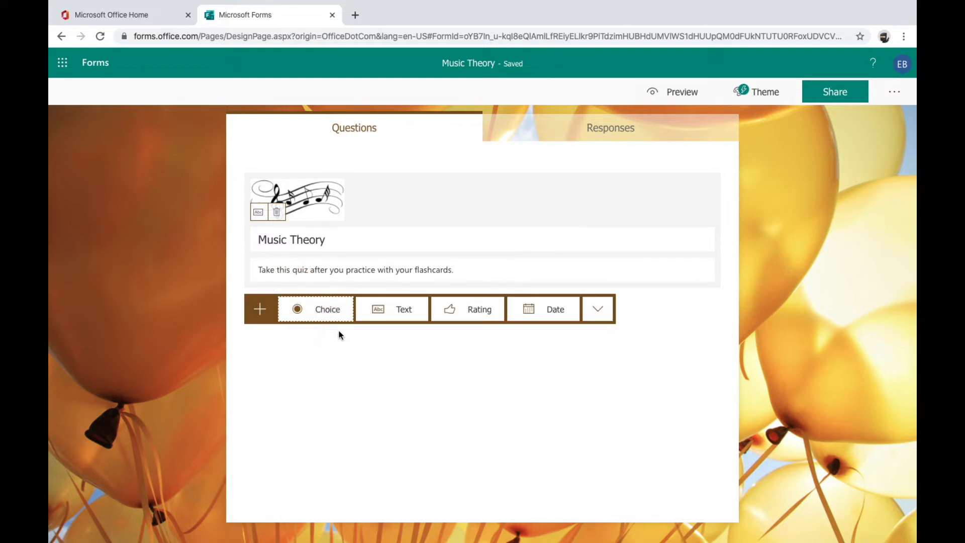
left_click(335, 312)
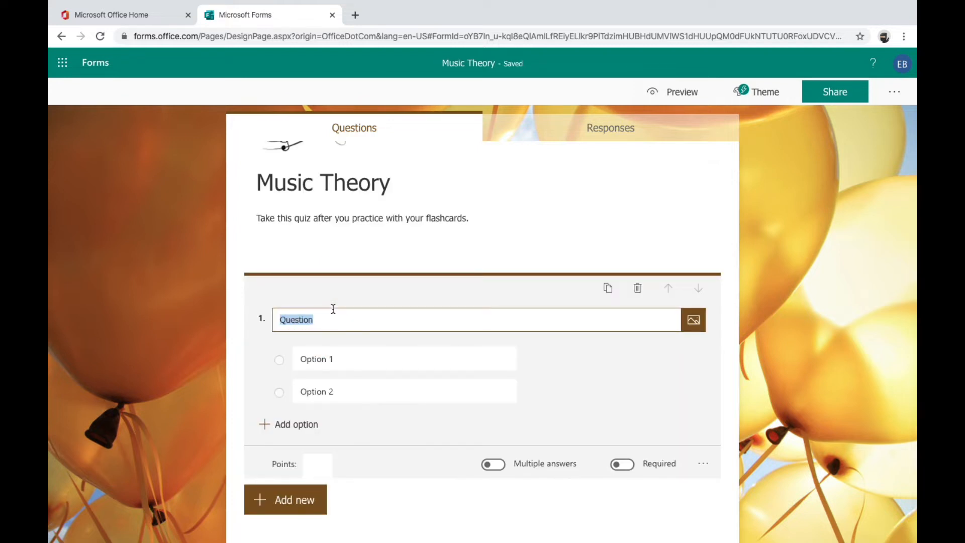
type("What is th")
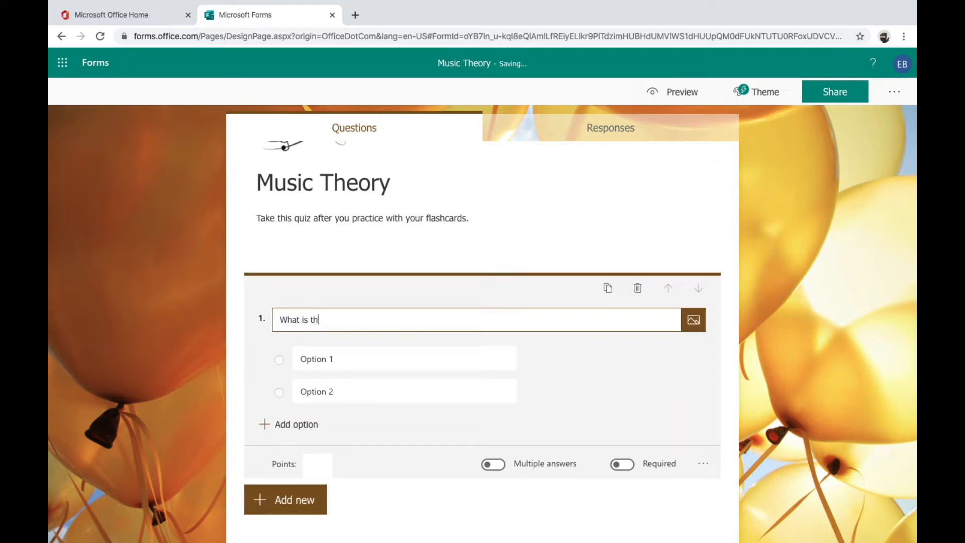
type("e value of a quarter note ")
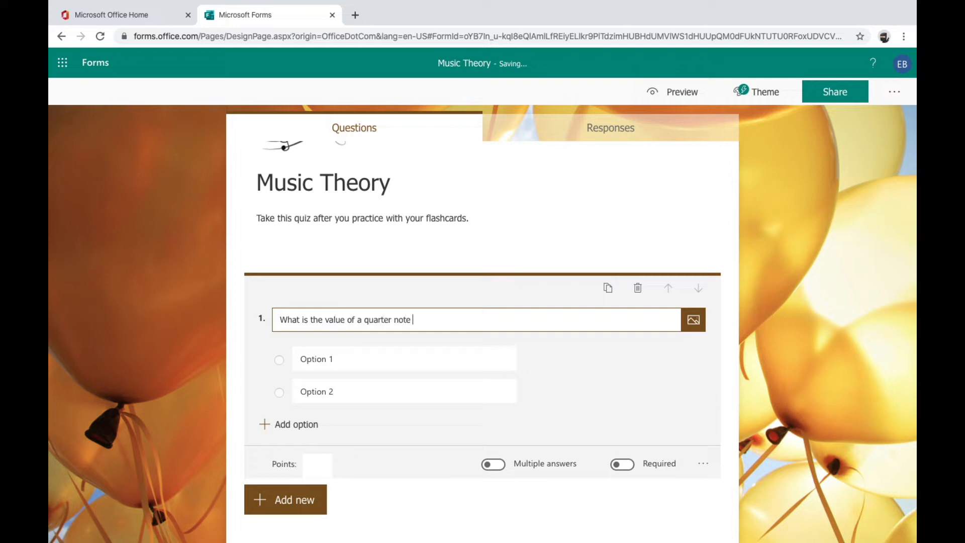
type("in 4/4 time?")
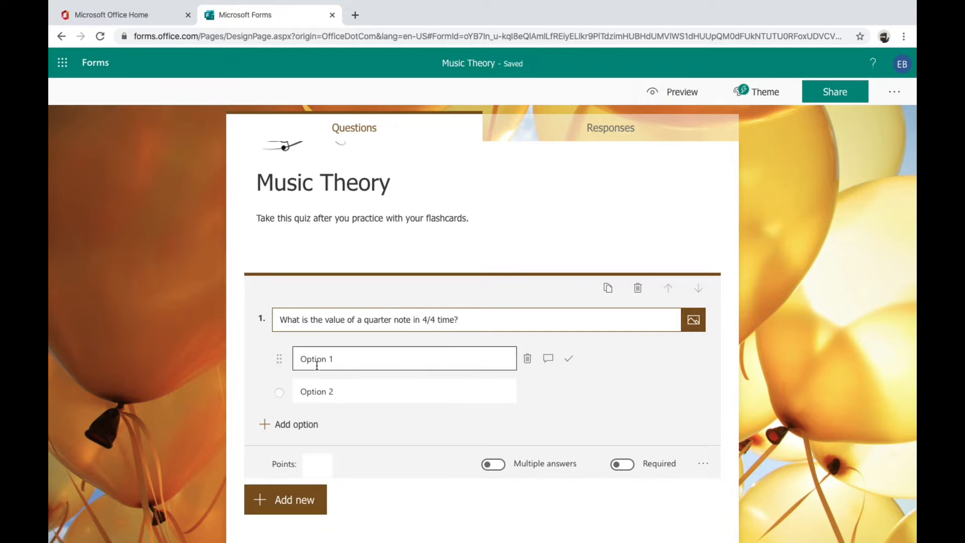
Give the quarter note question three answer options: "1 beat", "2 beats" and "3 beats".
left_click(348, 358)
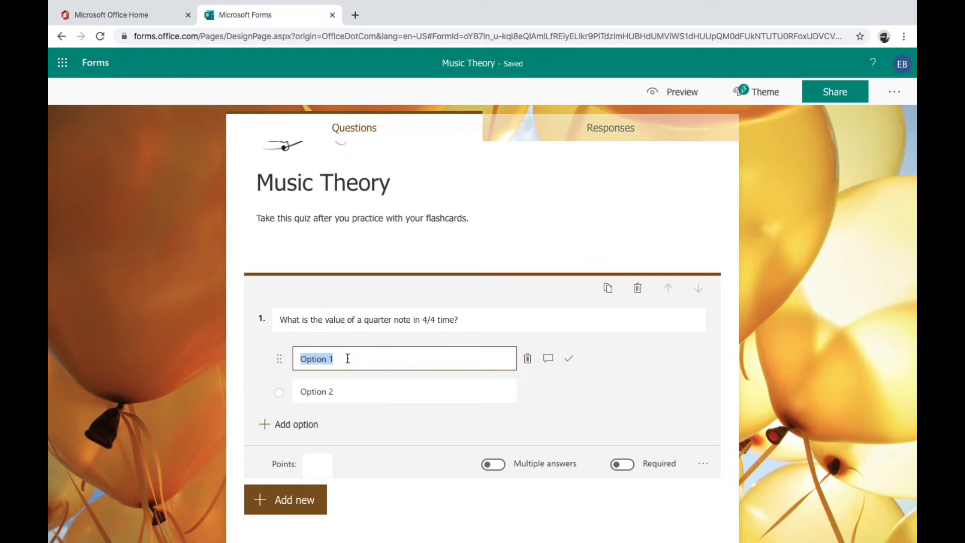
type("1 b")
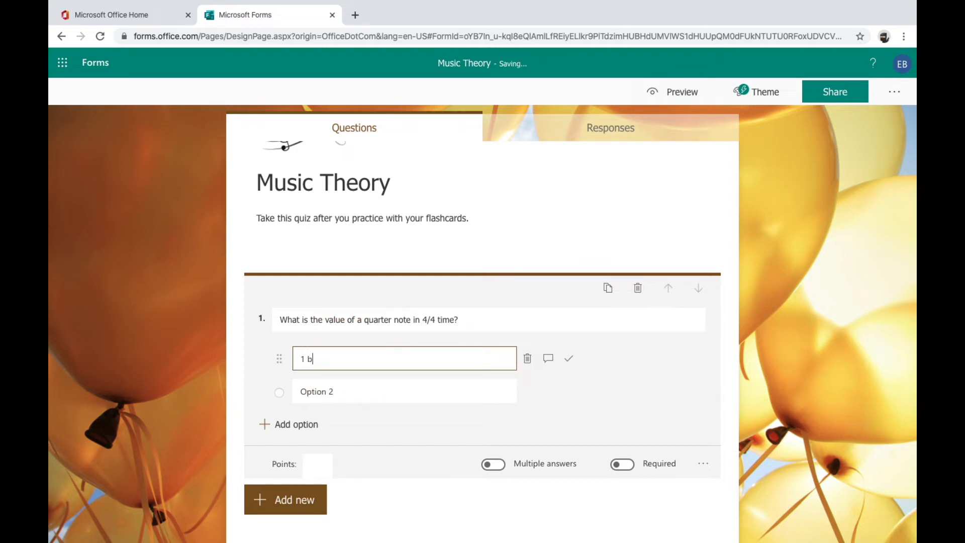
type("eat")
left_click(354, 392)
left_click(354, 394)
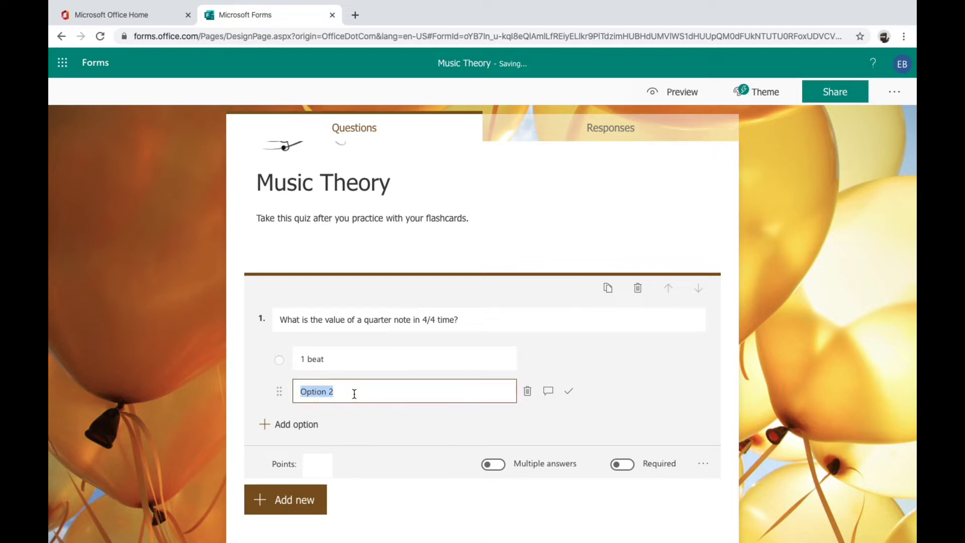
type("2 beats")
left_click(308, 425)
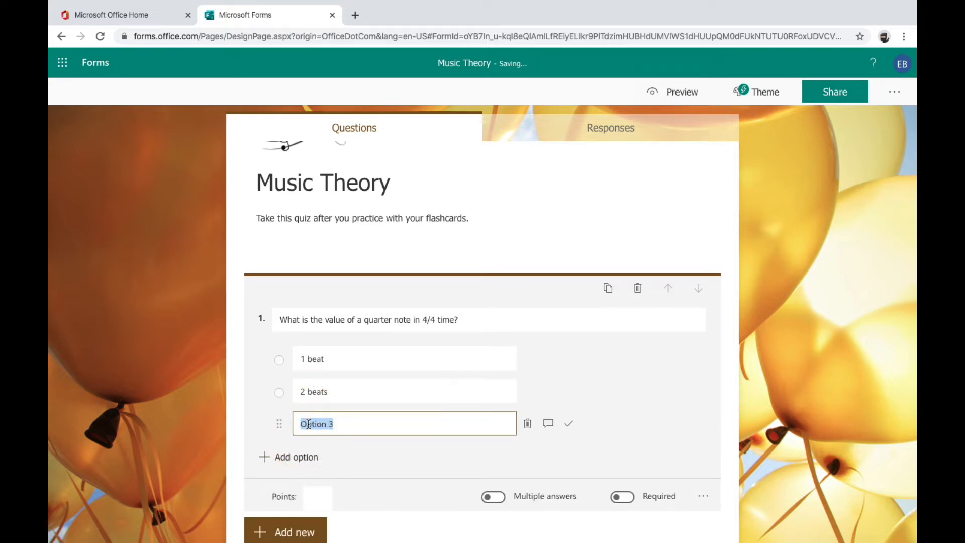
type("3 beats")
Mark "1 beat" as the correct answer and make the quarter note question required and worth 5 points.
scroll(362, 395, "down", 1)
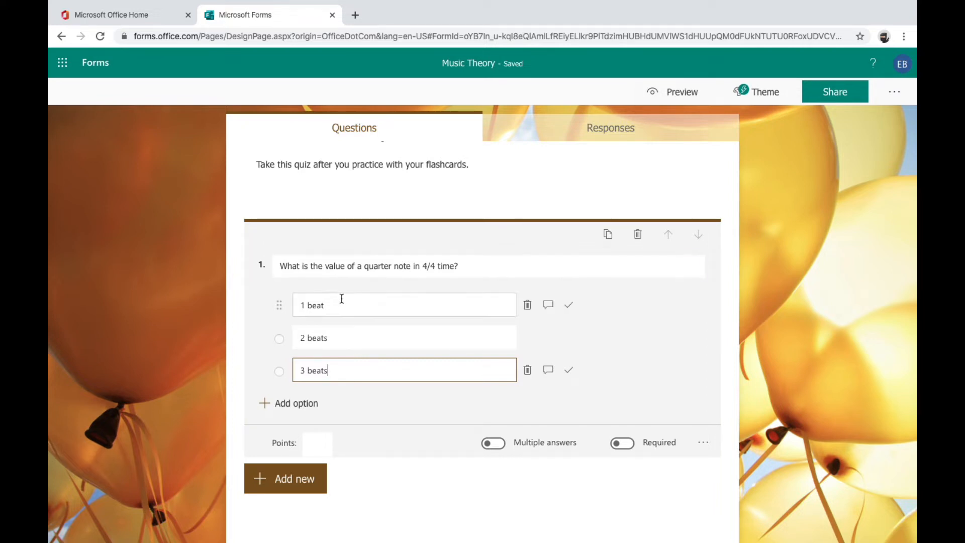
left_click(570, 305)
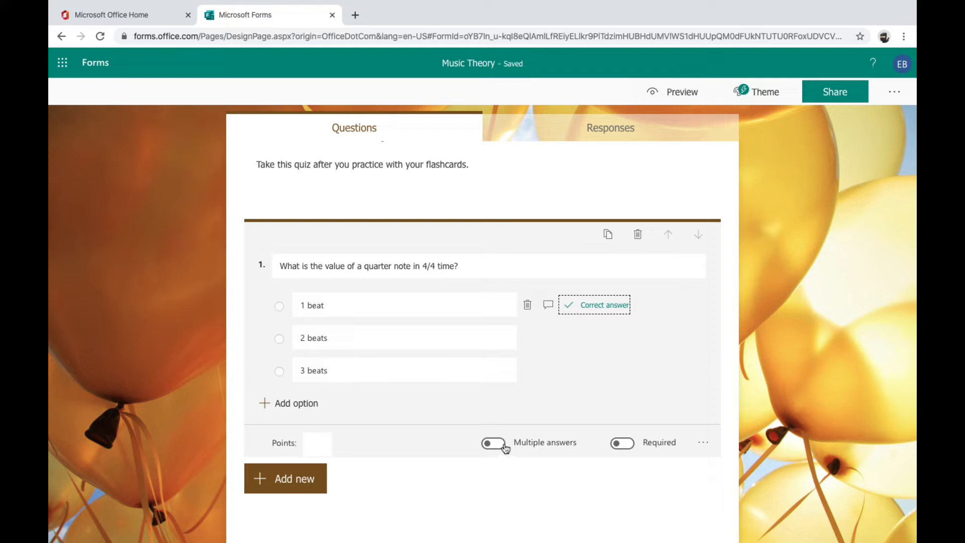
left_click(623, 444)
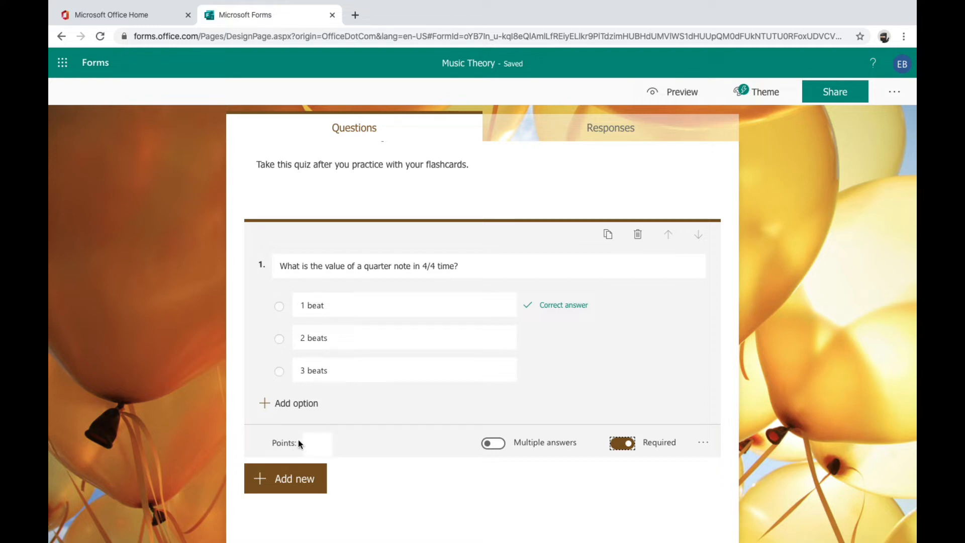
left_click(321, 443)
type("5")
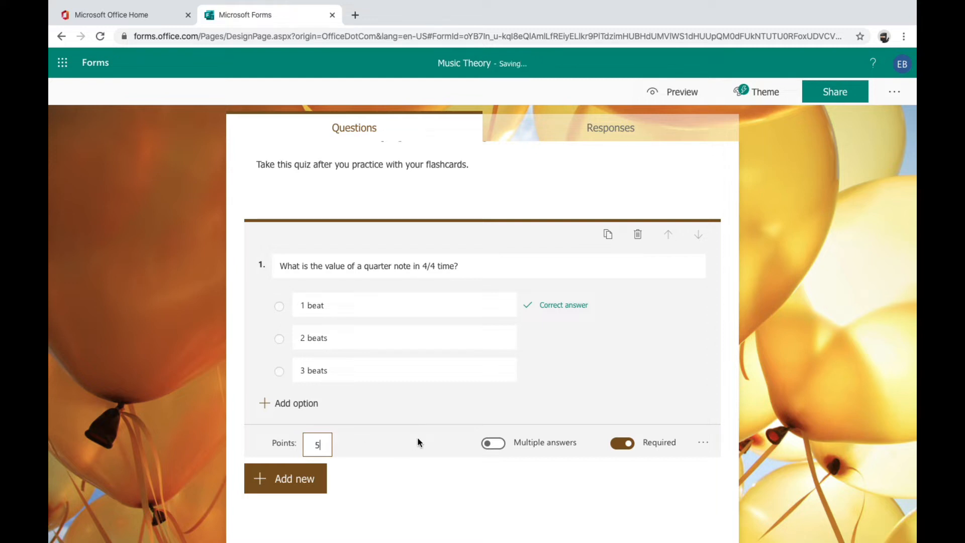
Add a second choice question reading "What does the word "dynamics" mean?".
left_click(319, 484)
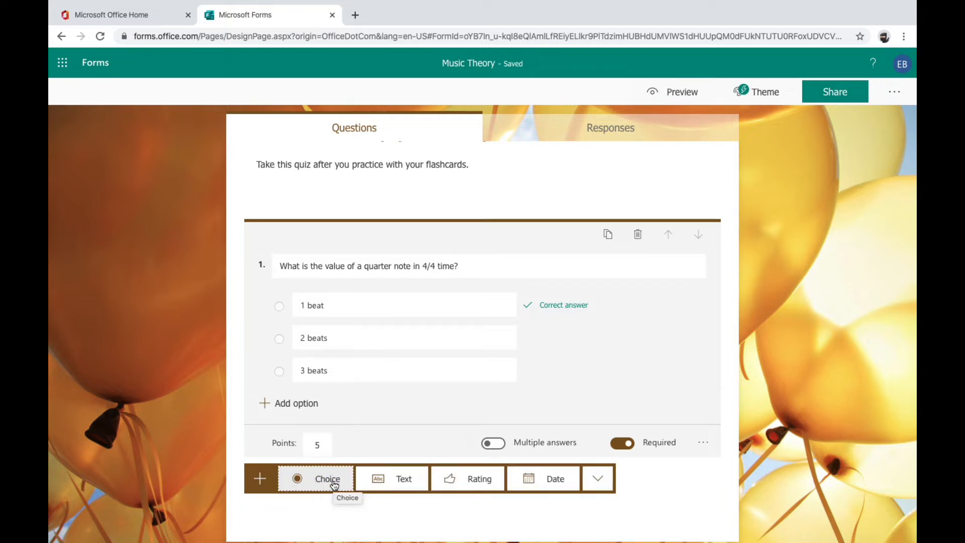
left_click(334, 483)
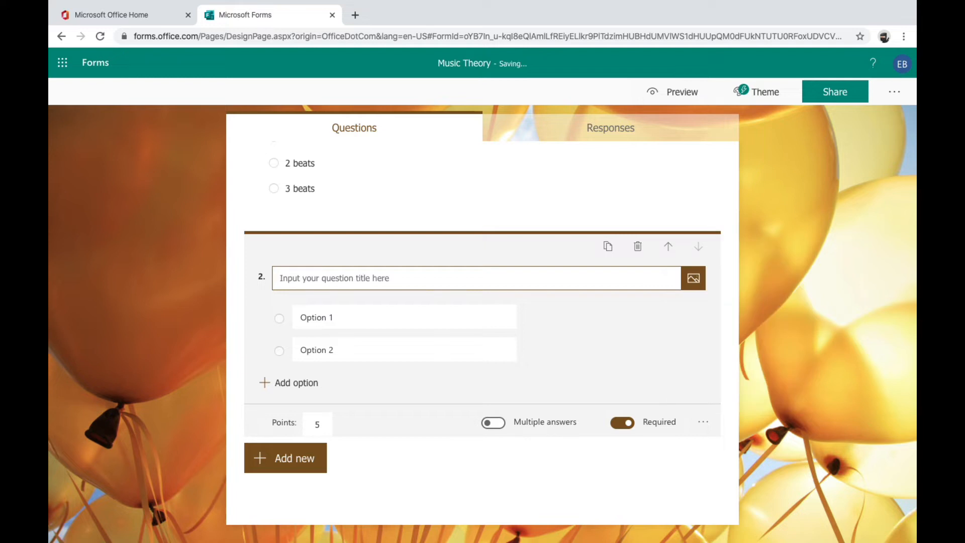
type("What")
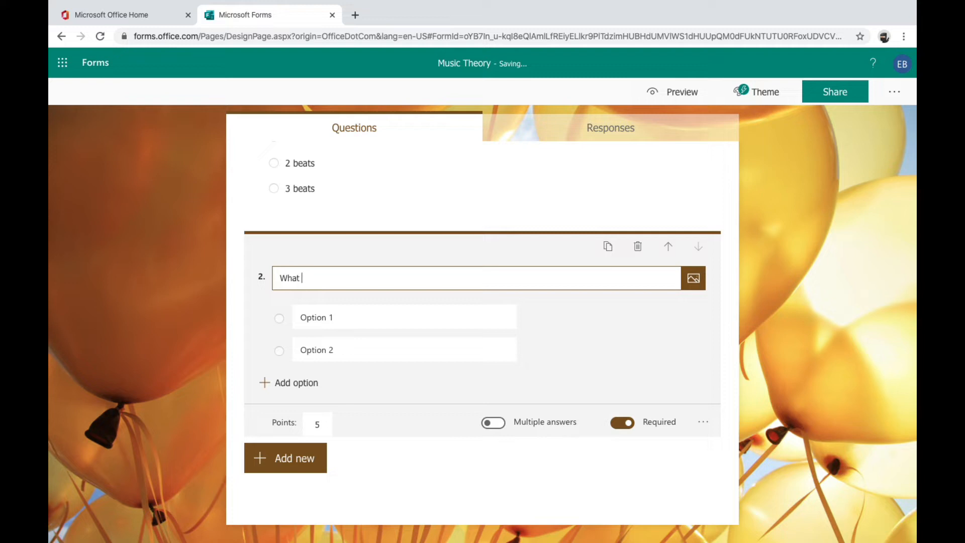
type("does the word \"dynamics\" mean?")
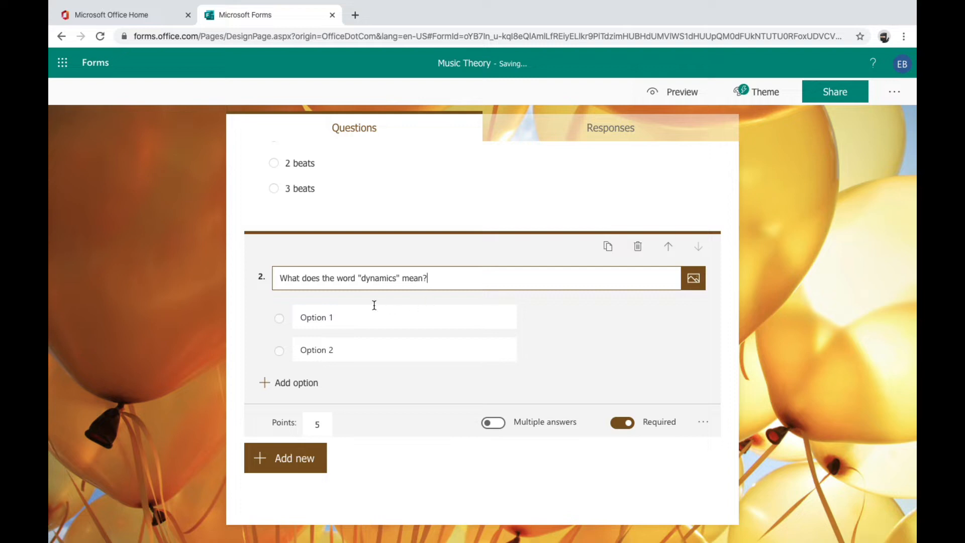
Set the first two answers of the dynamics question to "It means something is awesome!" and "It means that it is loud.".
left_click(344, 320)
key("BackSpace")
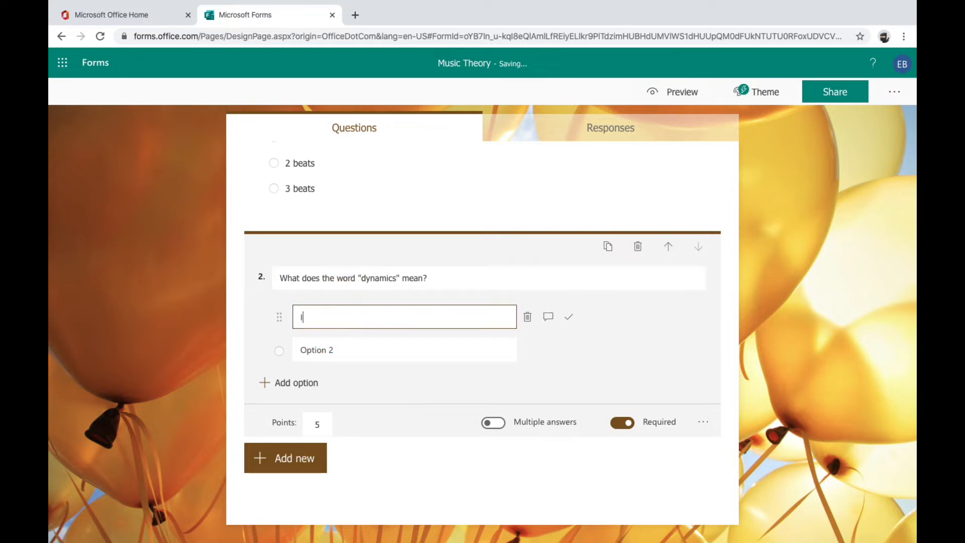
type("It means something is awesome!")
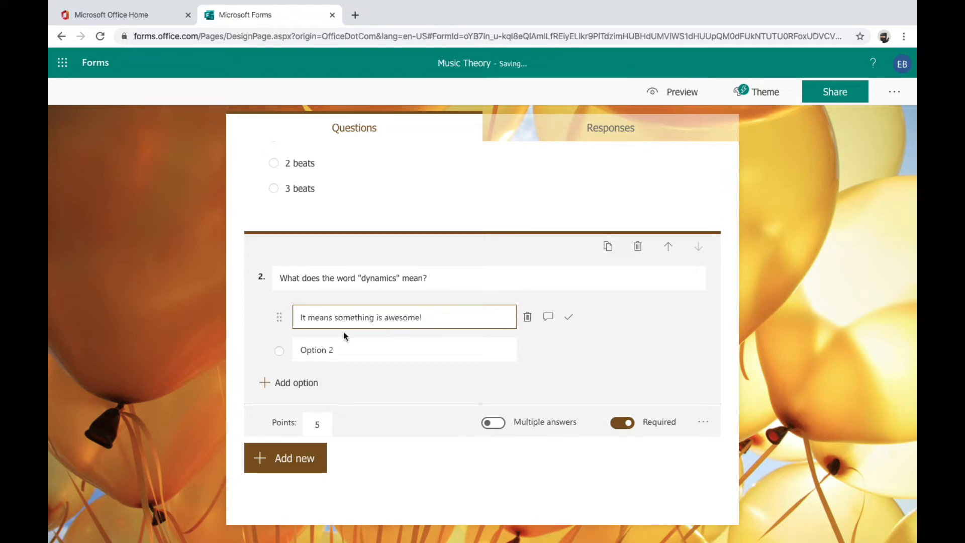
left_click(335, 350)
type("It me")
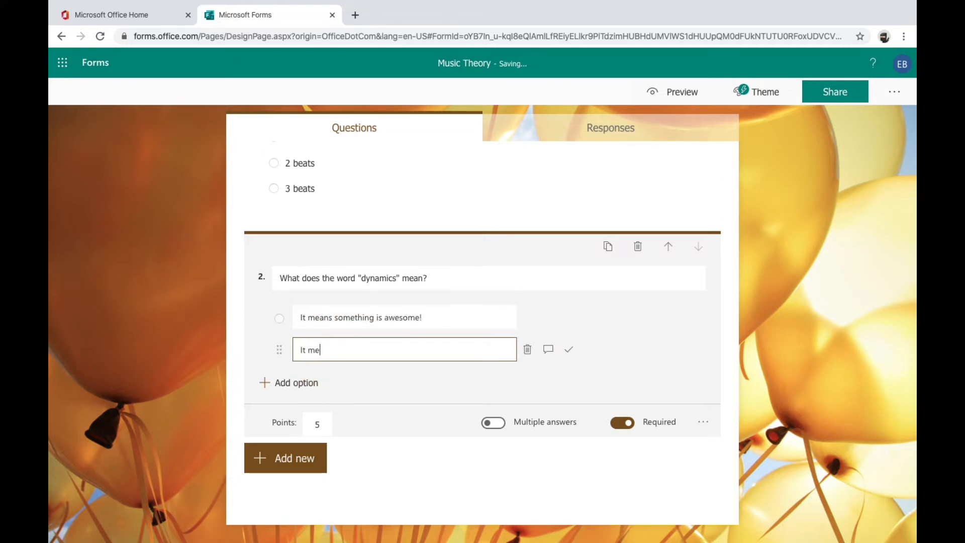
type("ans that it is loud.")
Add a third answer, "Dynamics is how loud or how soft a piece of music is.", and mark it as correct.
left_click(296, 383)
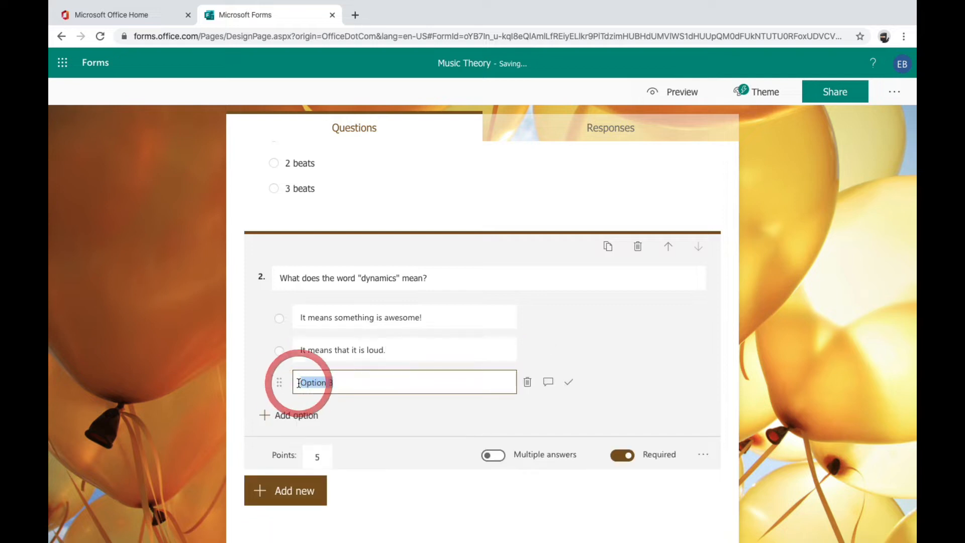
type("Dynam")
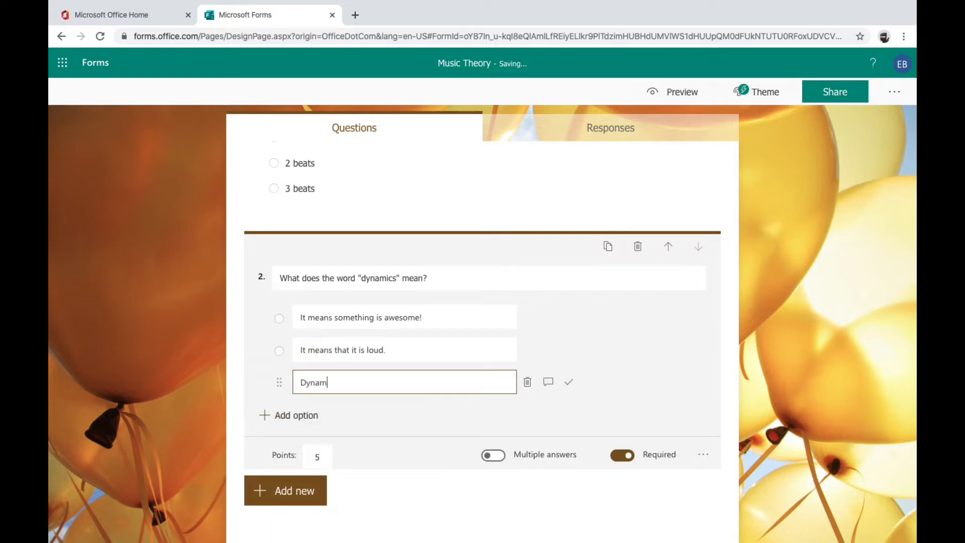
type("ics is how loud or how soft ")
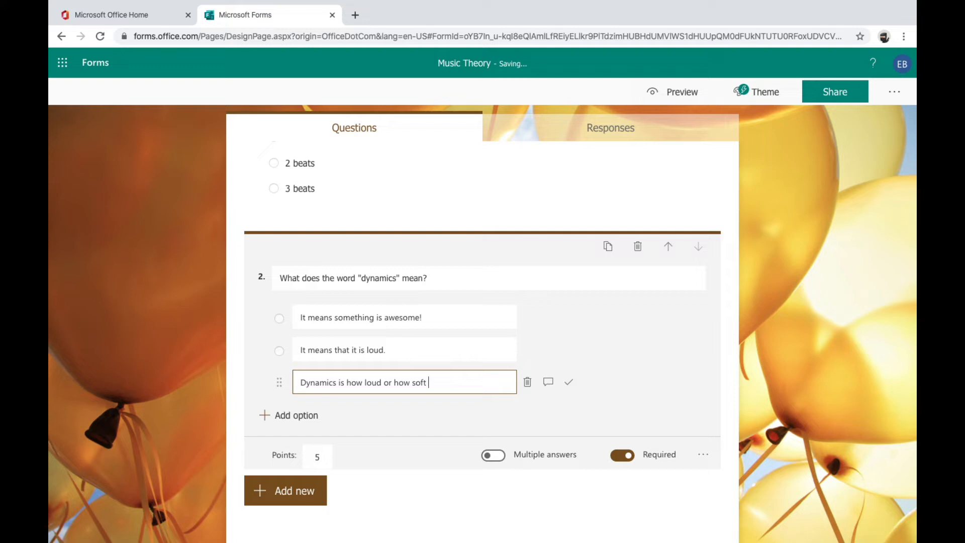
type("a piece of music is.")
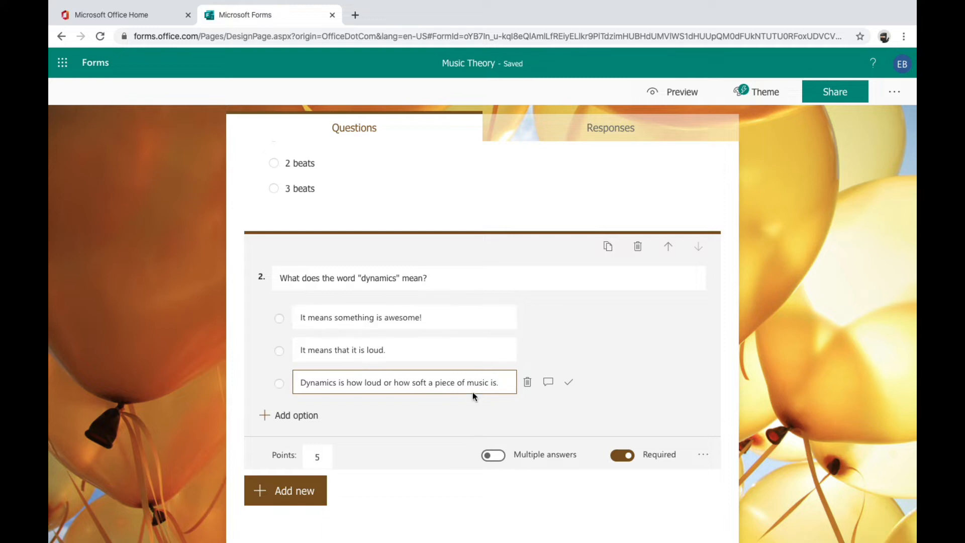
left_click(568, 386)
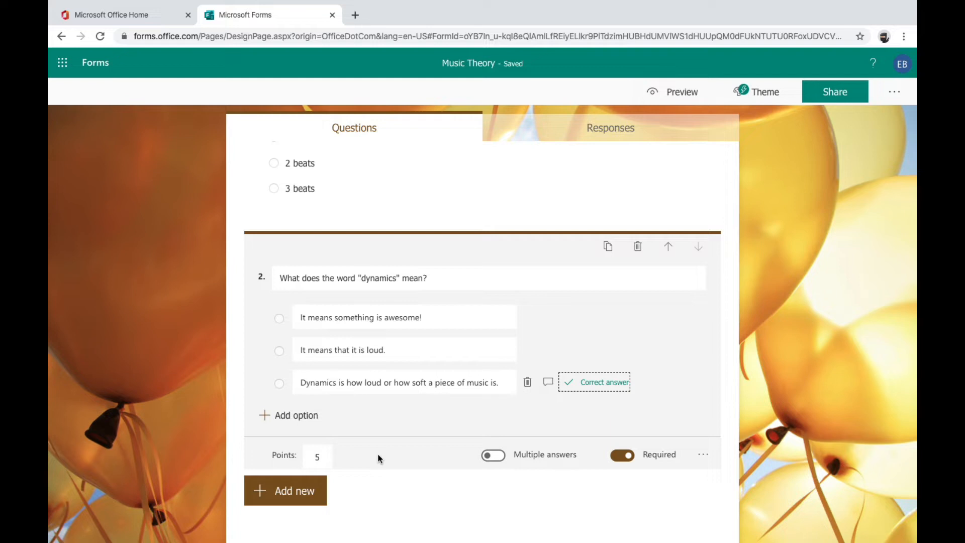
Preview the whole Music Theory quiz in the computer layout as a respondent and return to editing.
scroll(378, 453, "up", 5)
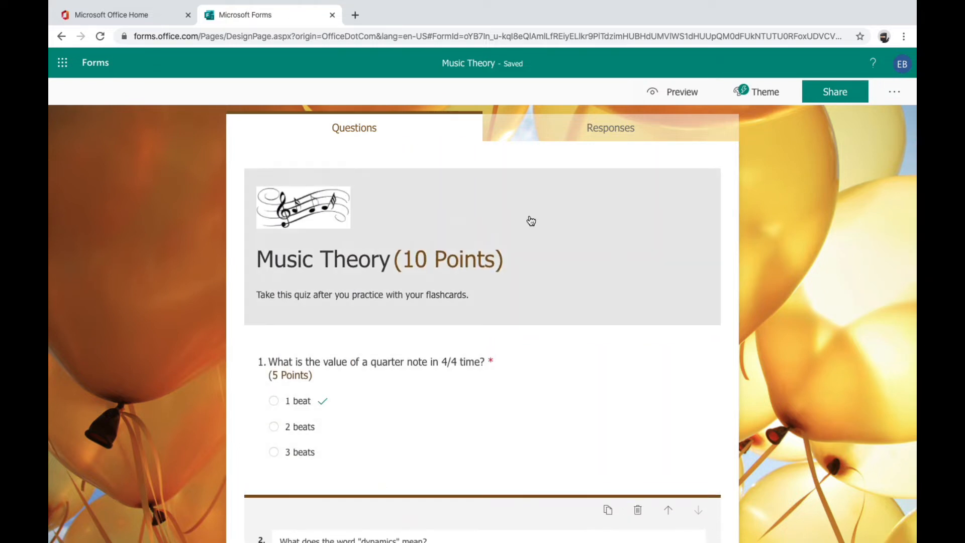
left_click(684, 93)
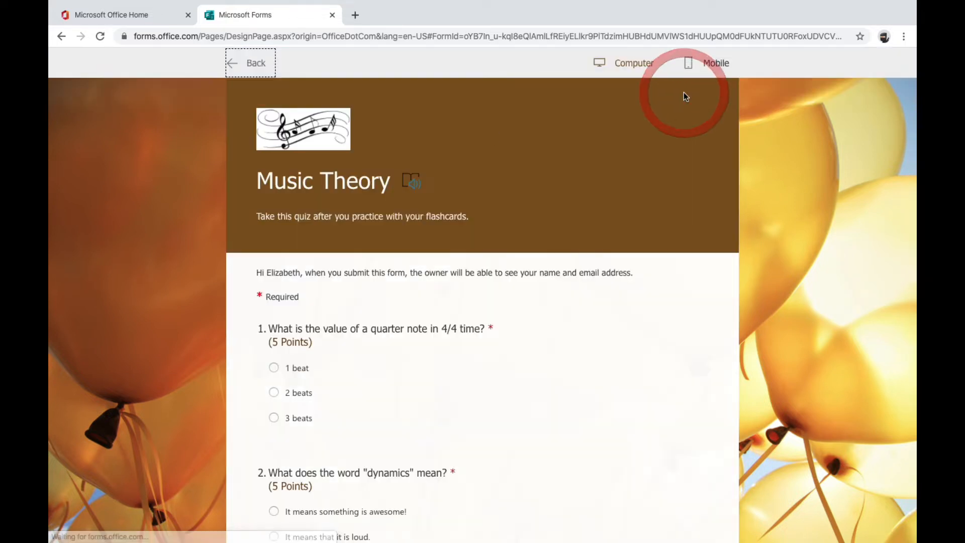
scroll(596, 314, "down", 2)
scroll(596, 315, "down", 1)
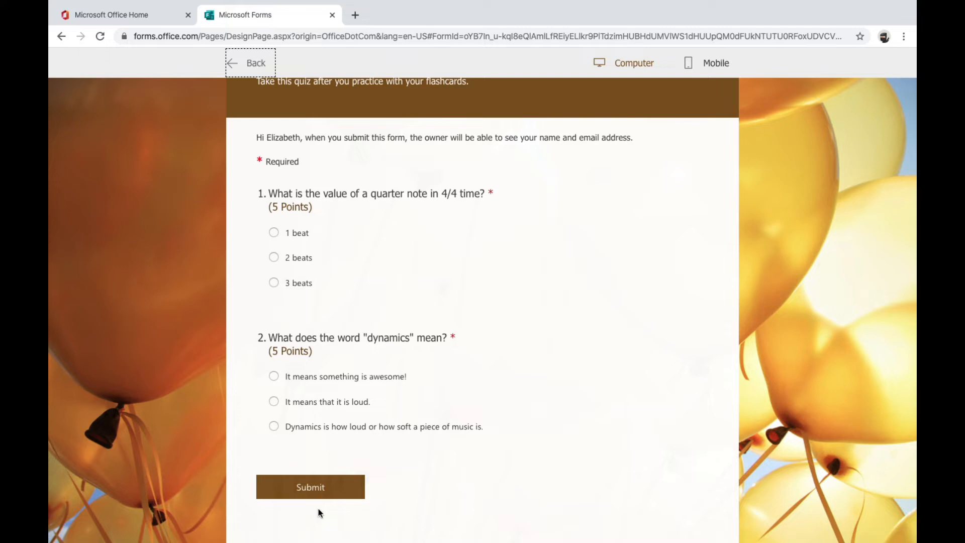
scroll(586, 256, "up", 3)
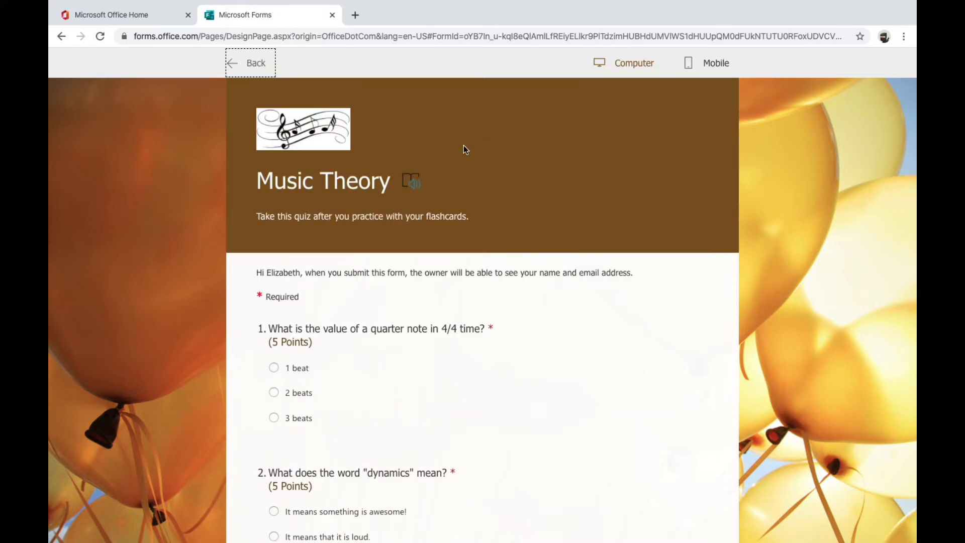
left_click(256, 68)
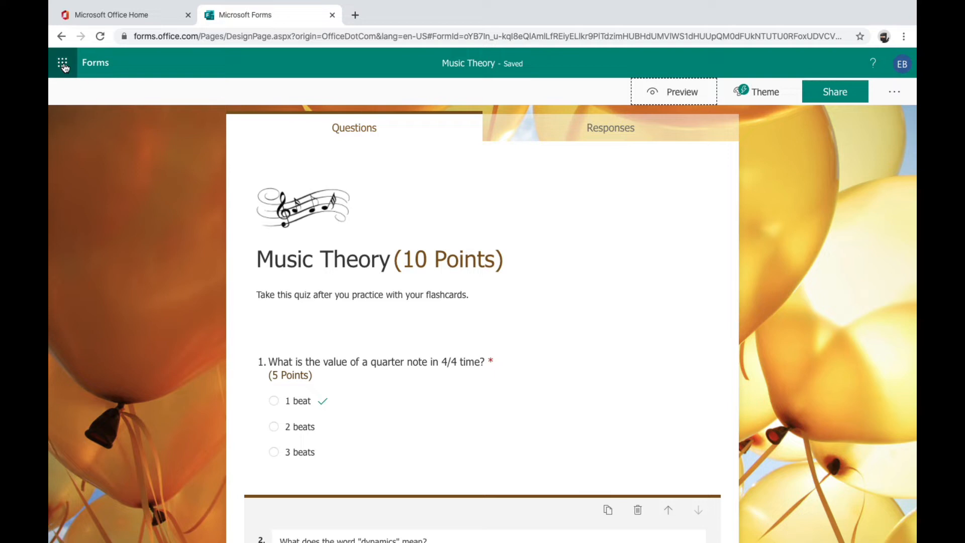
Return to the list of forms and switch to Microsoft Teams.
left_click(97, 64)
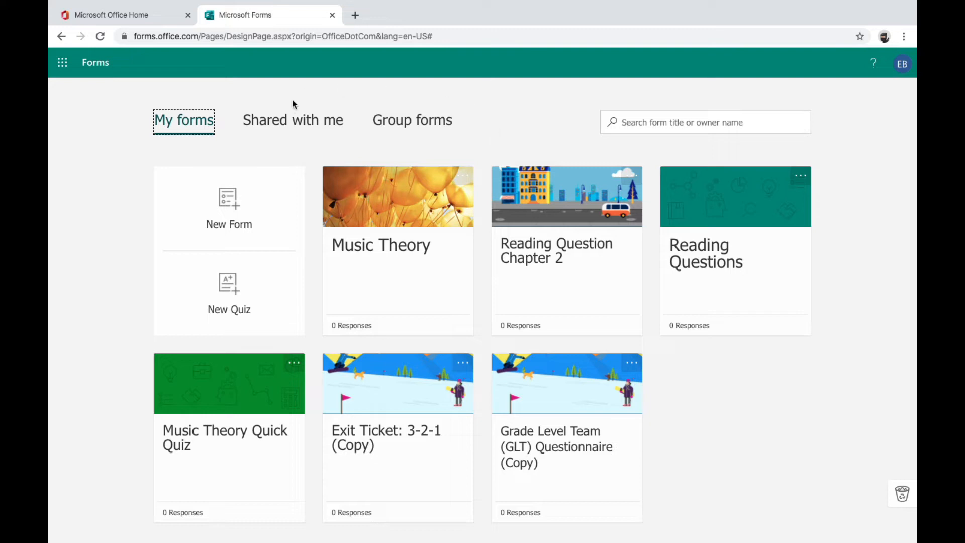
left_click(63, 62)
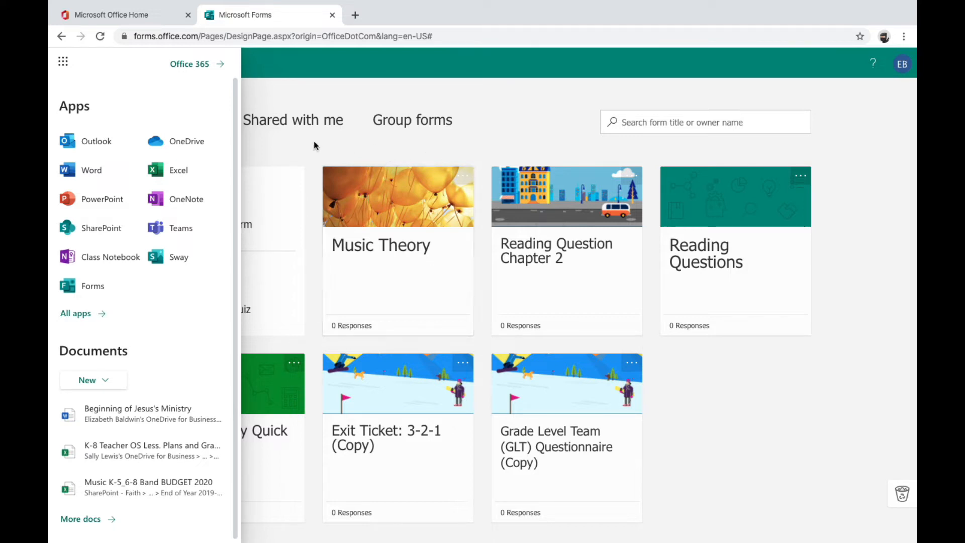
left_click(186, 229)
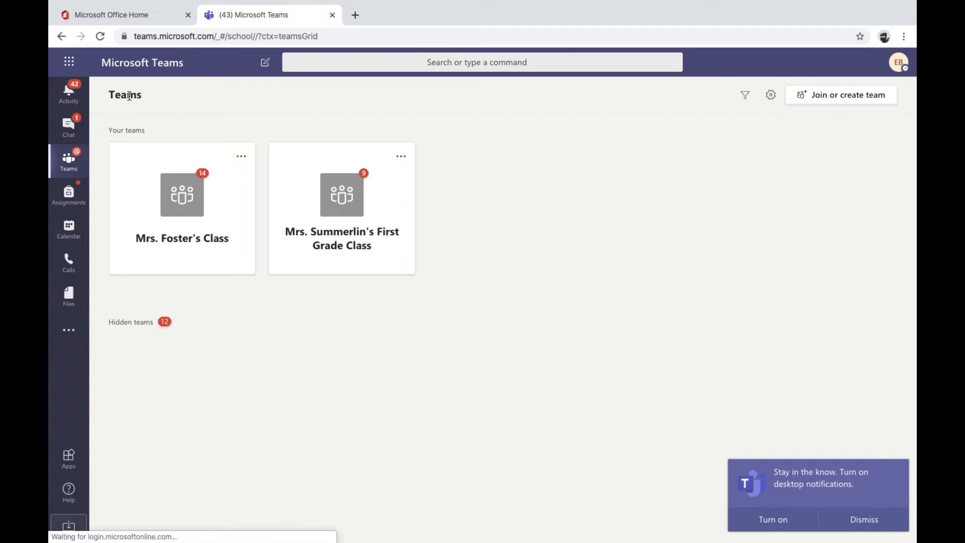
Expand the hidden teams and open Test Team.
left_click(133, 326)
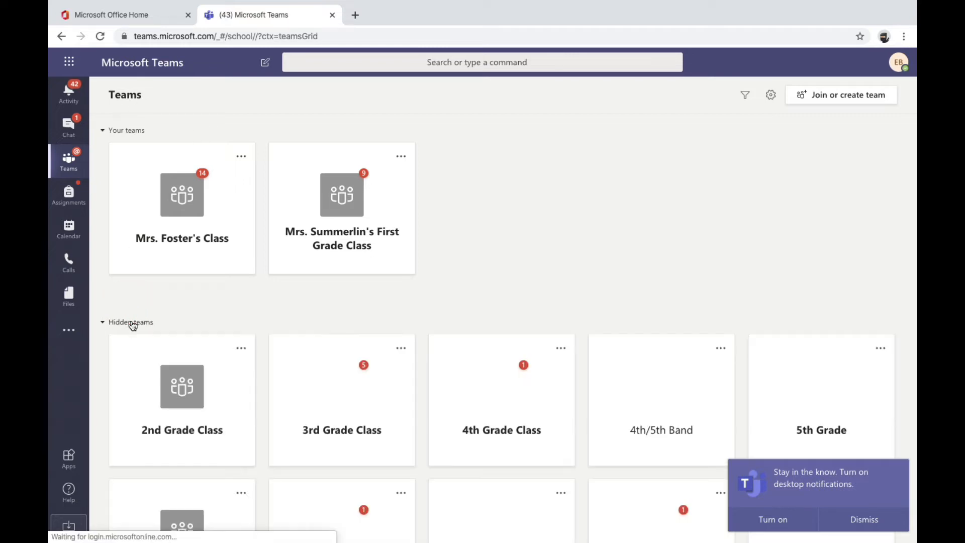
scroll(330, 285, "down", 5)
scroll(331, 290, "down", 5)
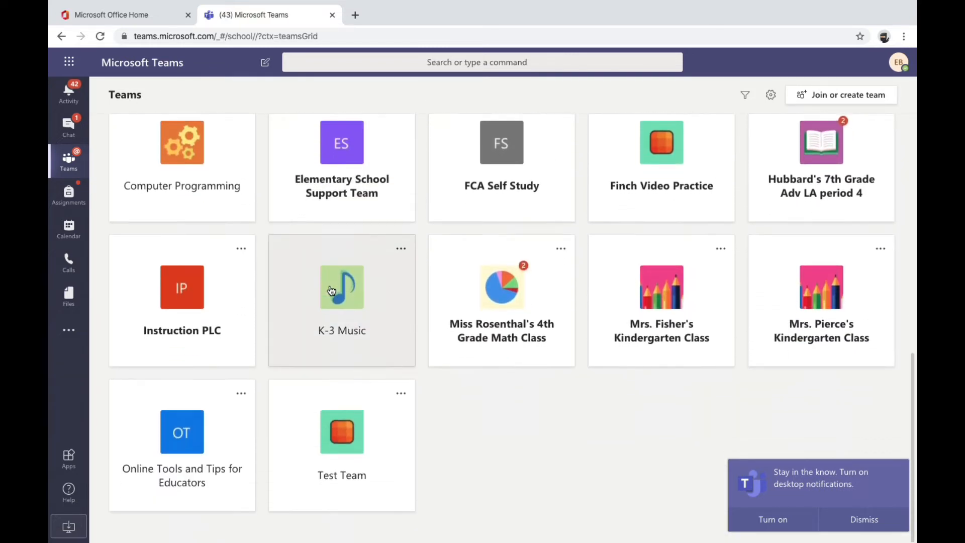
left_click(339, 446)
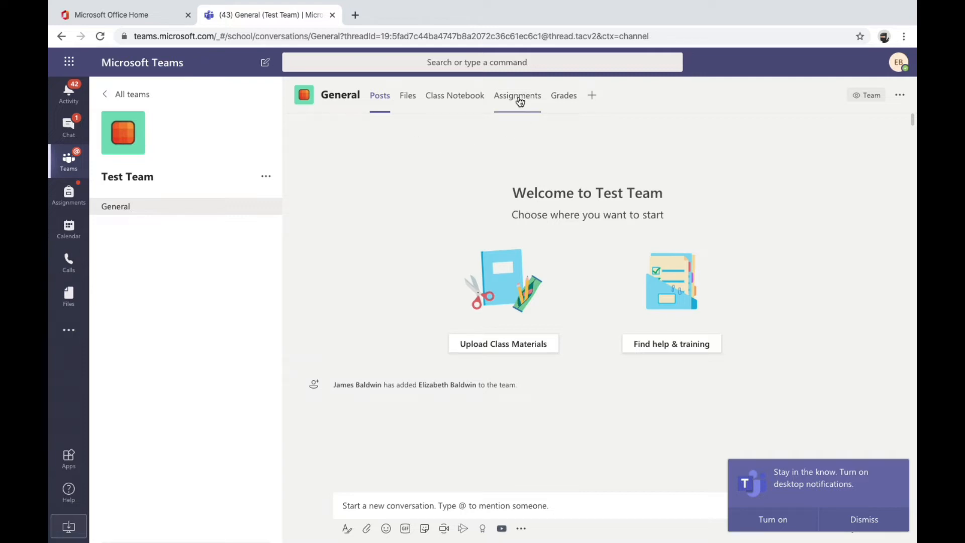
Open the assignments overview for the Test Team class and dismiss the desktop notifications prompt.
left_click(70, 197)
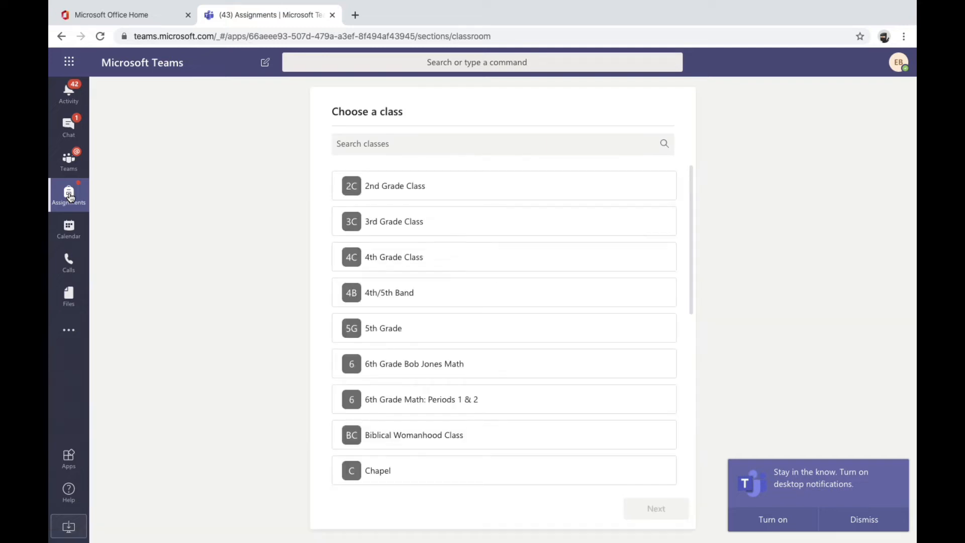
left_click(490, 217)
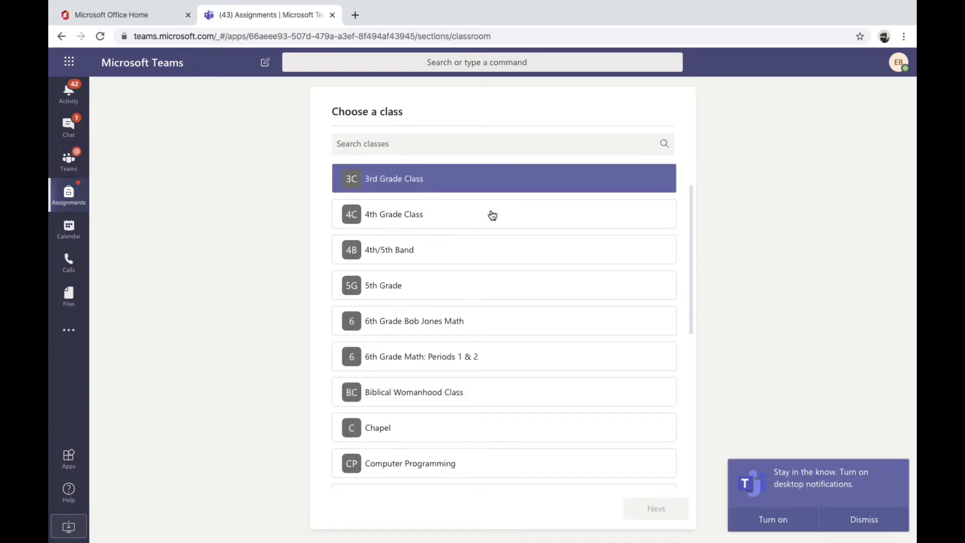
scroll(492, 215, "down", 6)
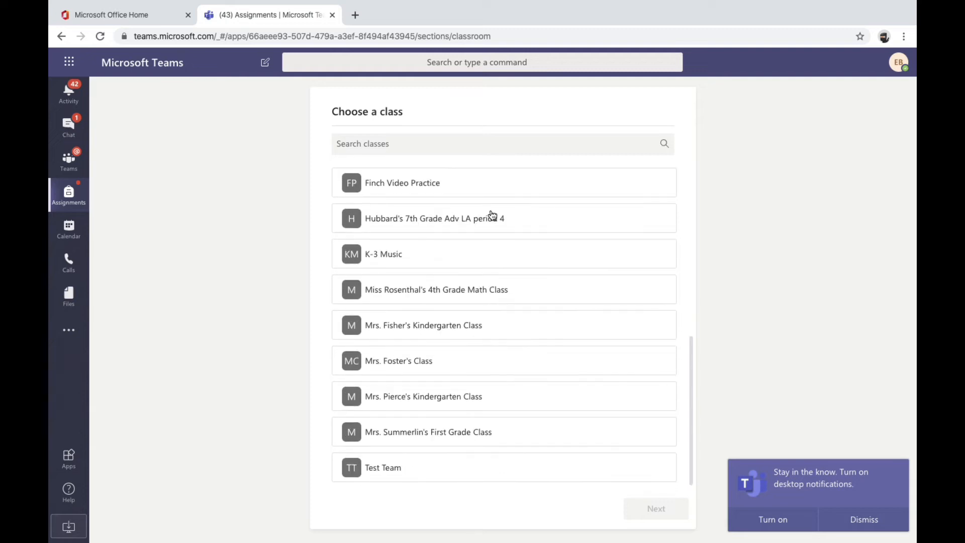
left_click(425, 474)
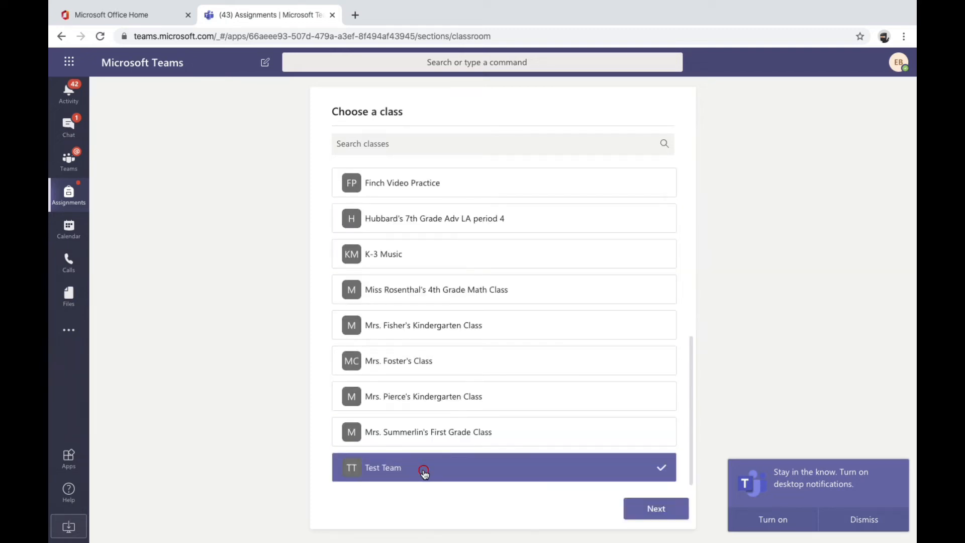
left_click(652, 509)
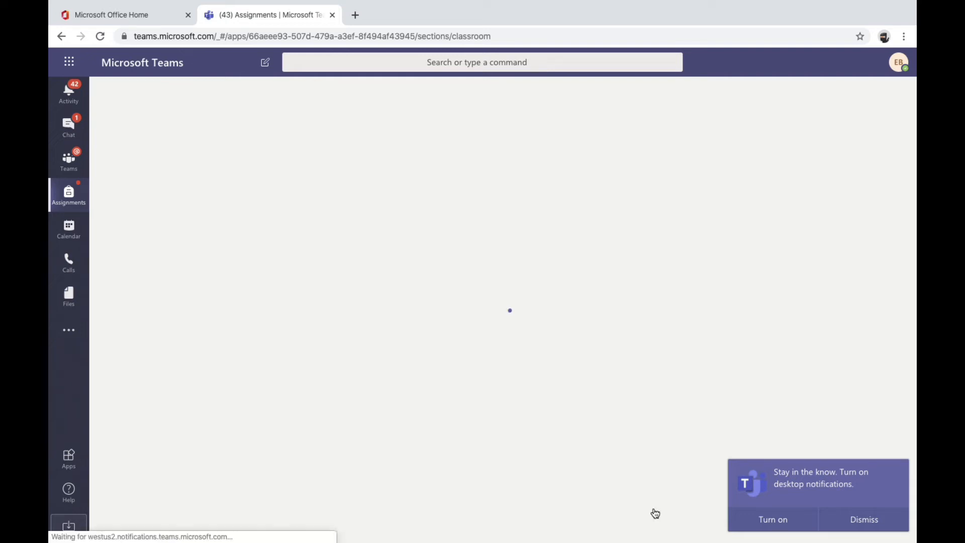
left_click(869, 522)
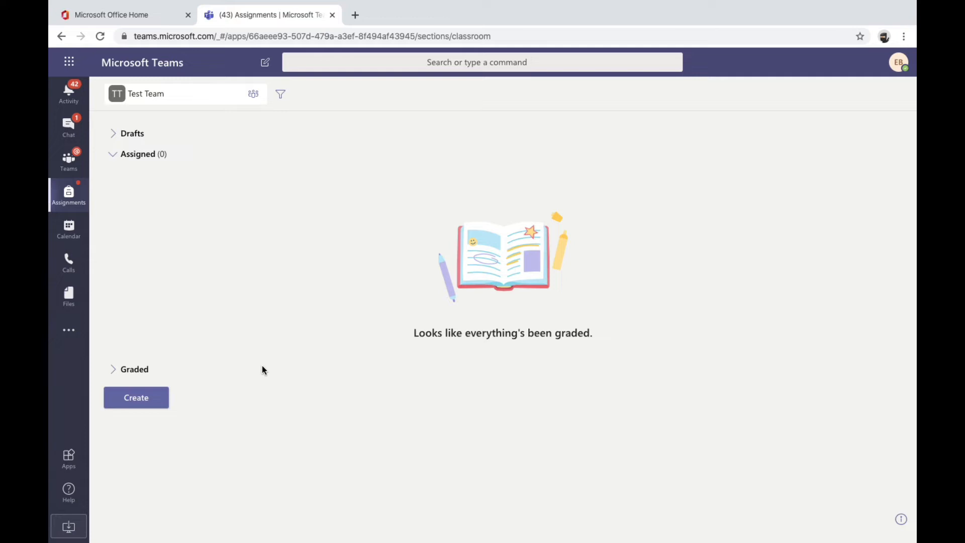
Check which classes an existing assignment can be reused from, and close the list without choosing one.
left_click(139, 405)
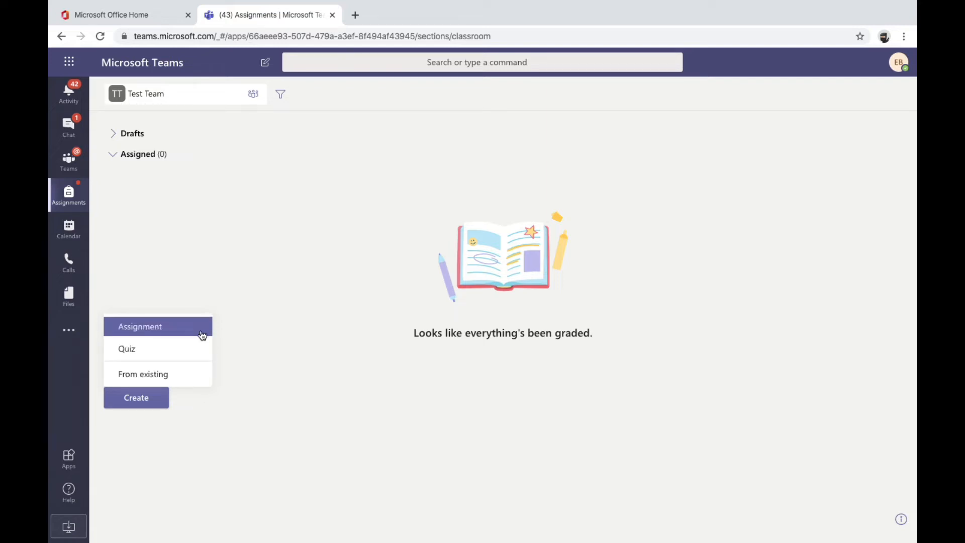
left_click(195, 378)
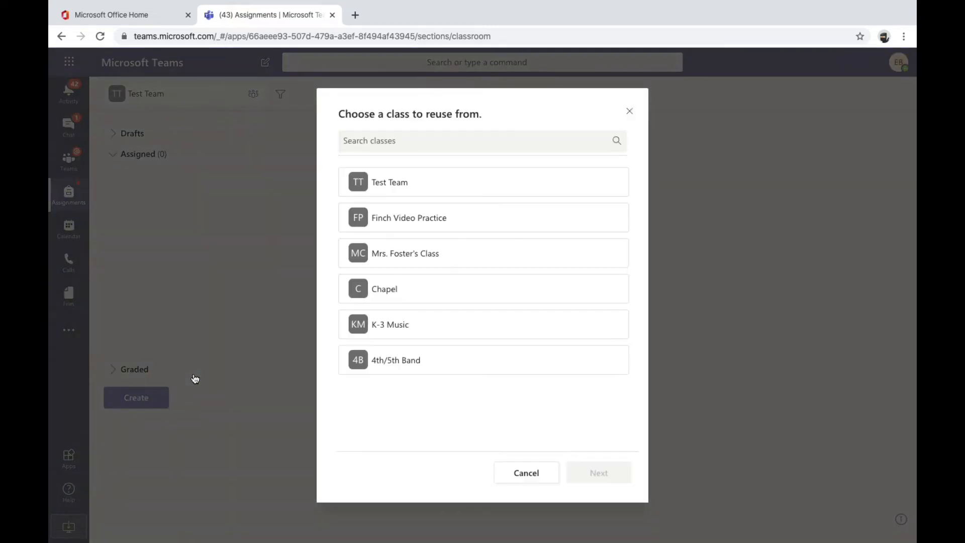
left_click(495, 300)
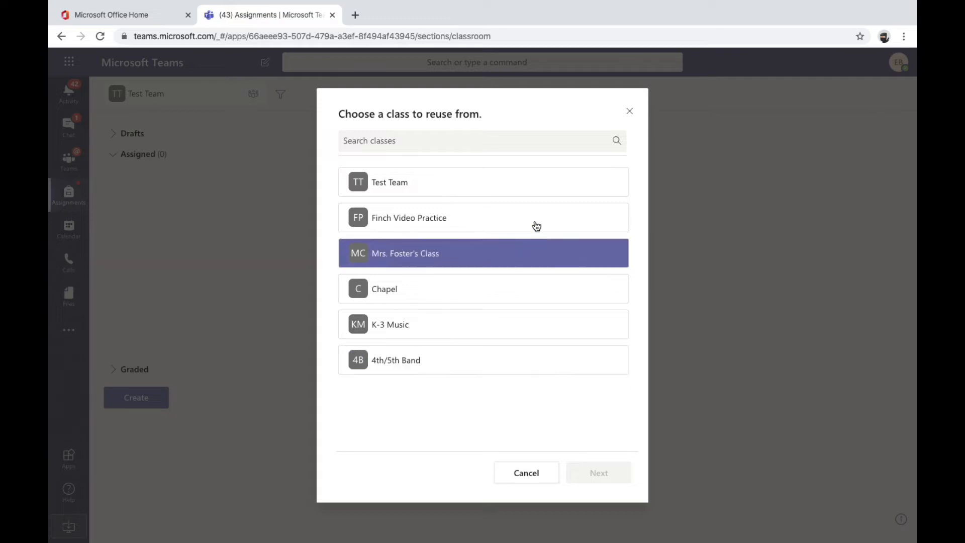
left_click(629, 113)
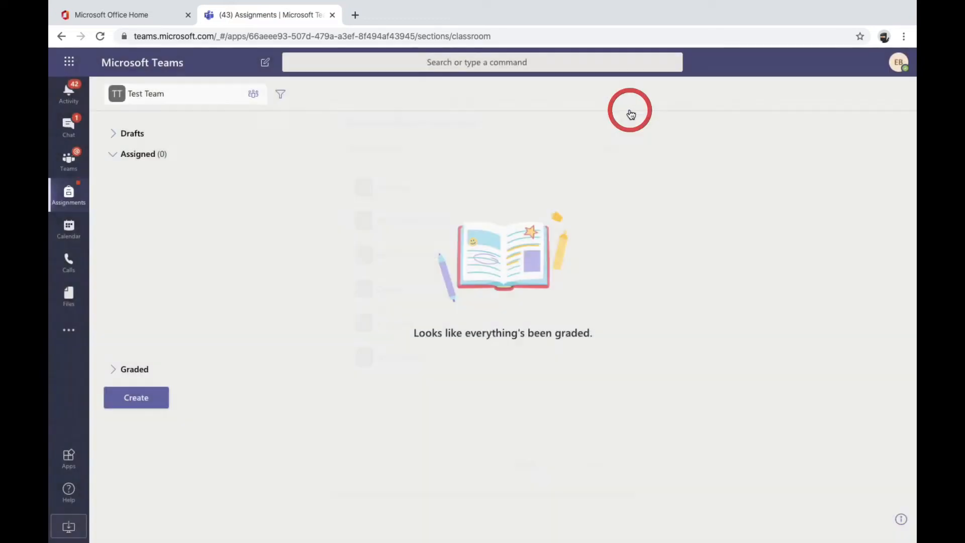
Start a new quiz assignment to view the forms that can be attached, and close the list without choosing one.
left_click(150, 398)
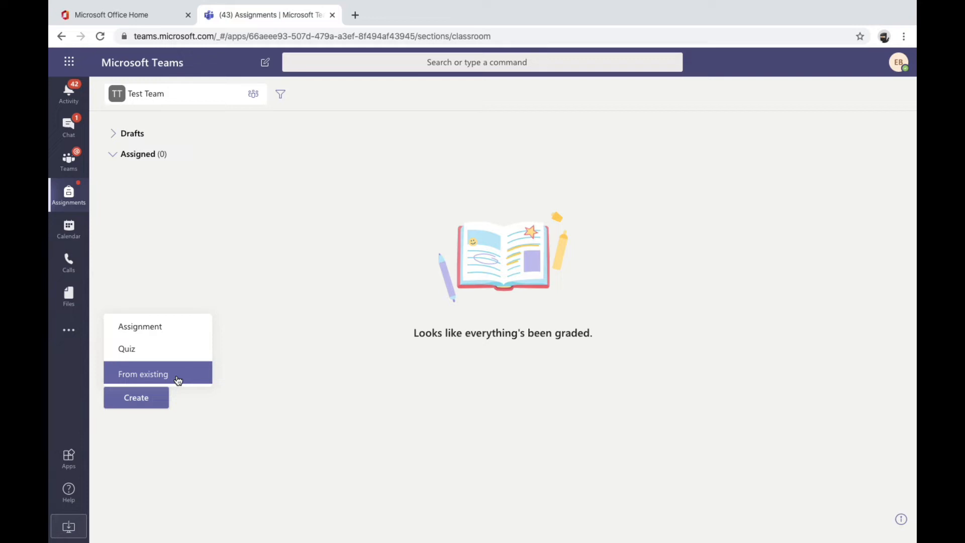
left_click(186, 350)
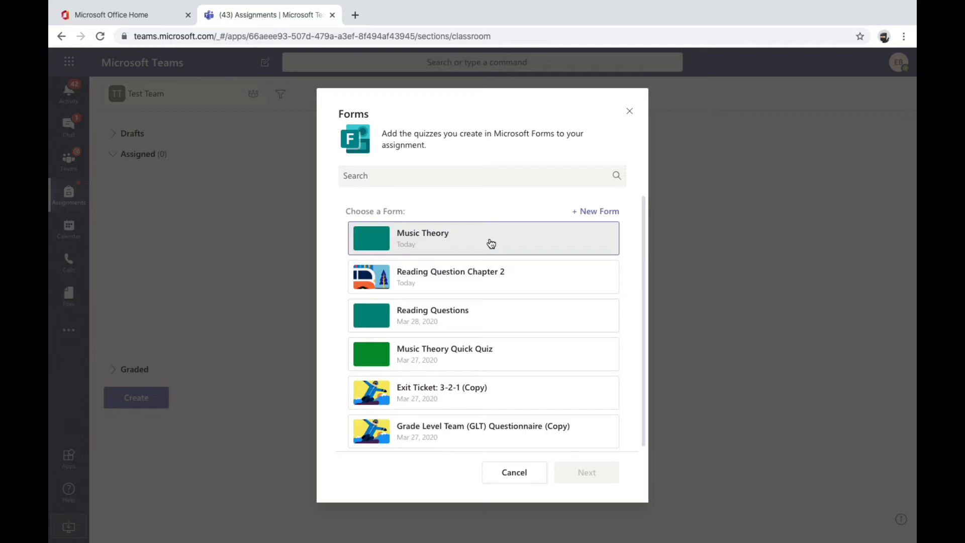
left_click(630, 110)
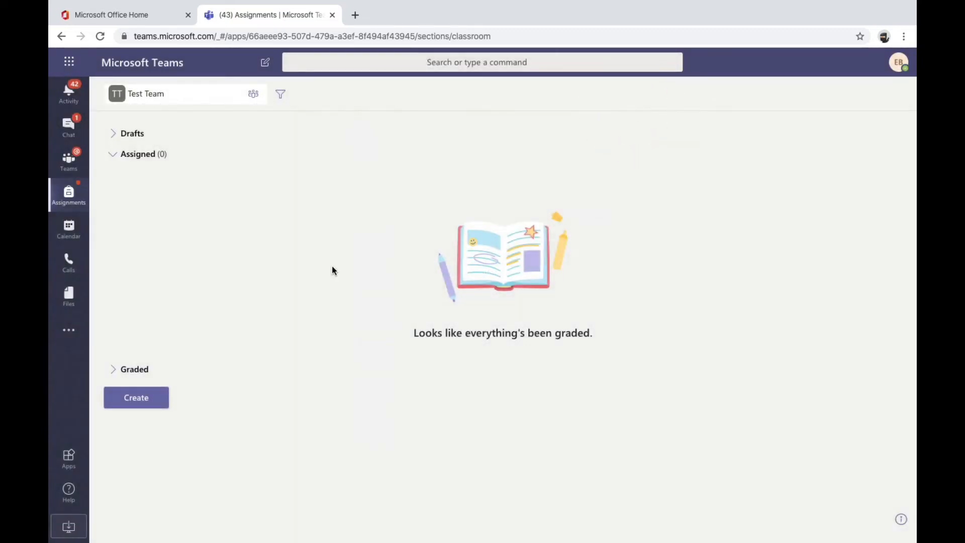
Open the assignments inside Test Team's General channel, check the forms offered for a new quiz, and close the list.
left_click(140, 397)
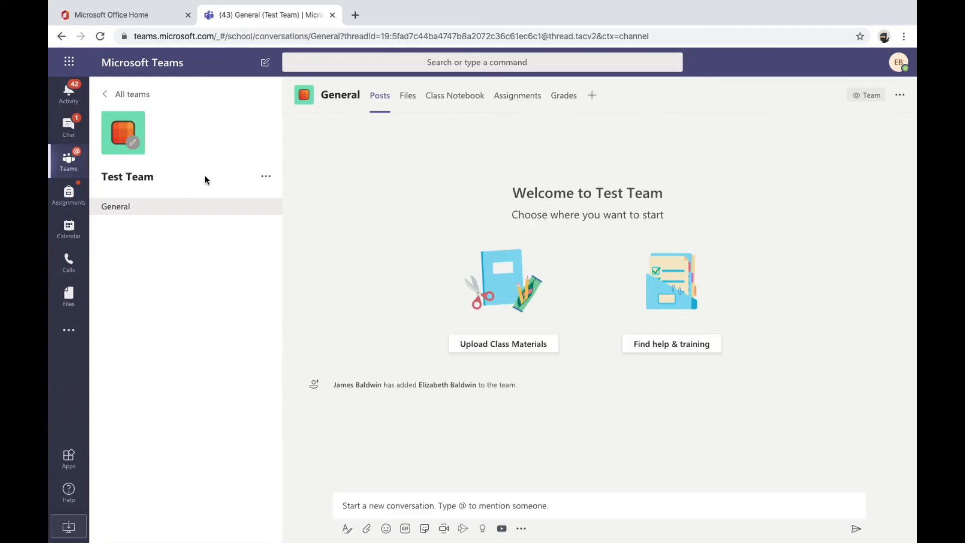
left_click(521, 97)
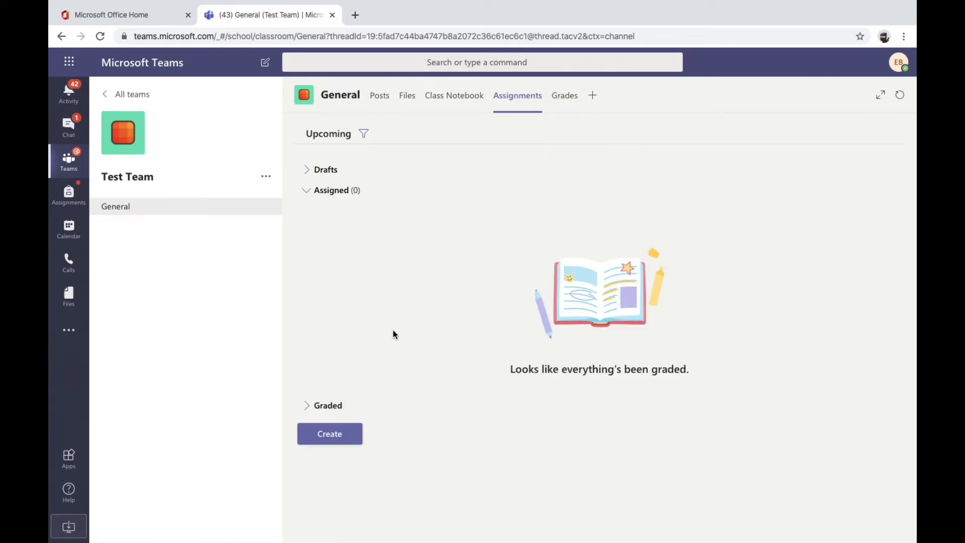
left_click(332, 438)
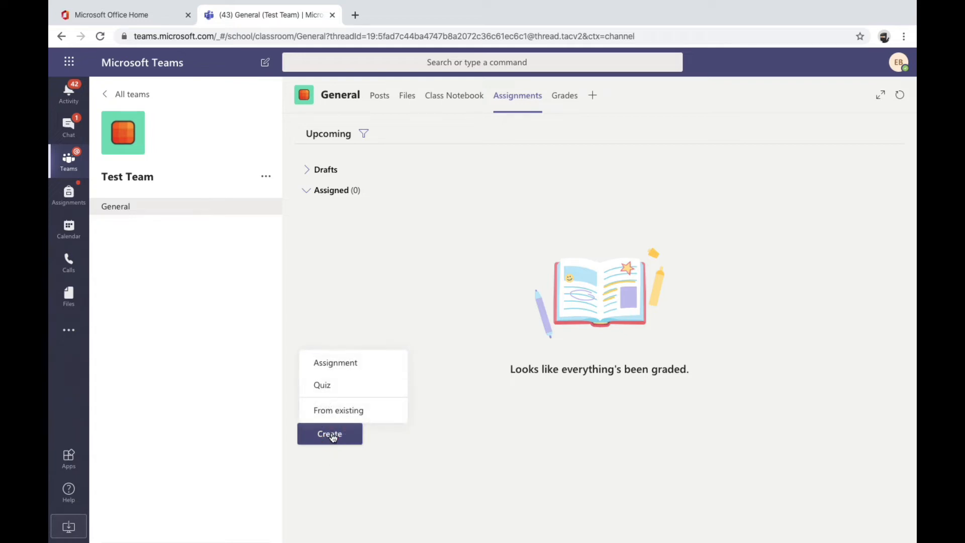
left_click(352, 385)
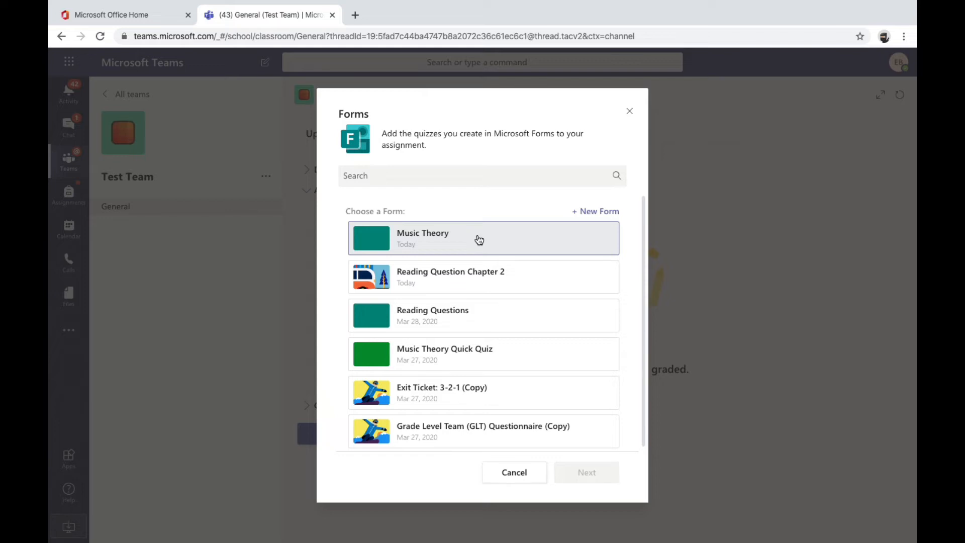
left_click(630, 113)
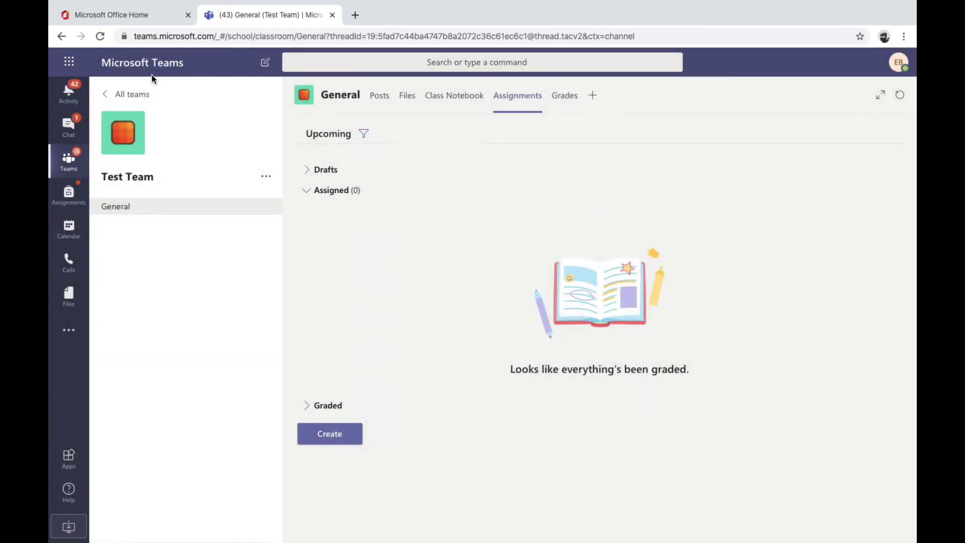
Go to the Office 365 home page and switch to Microsoft Forms.
left_click(71, 64)
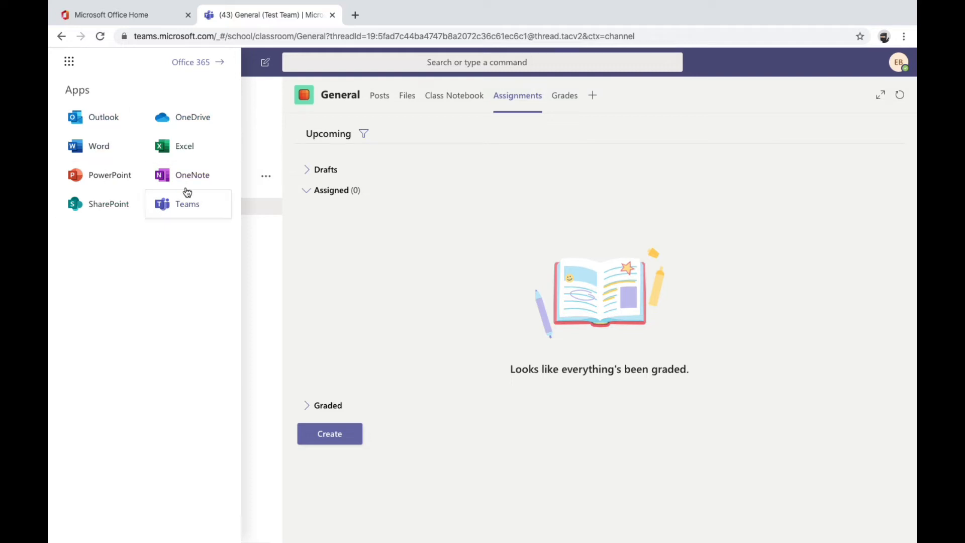
left_click(191, 64)
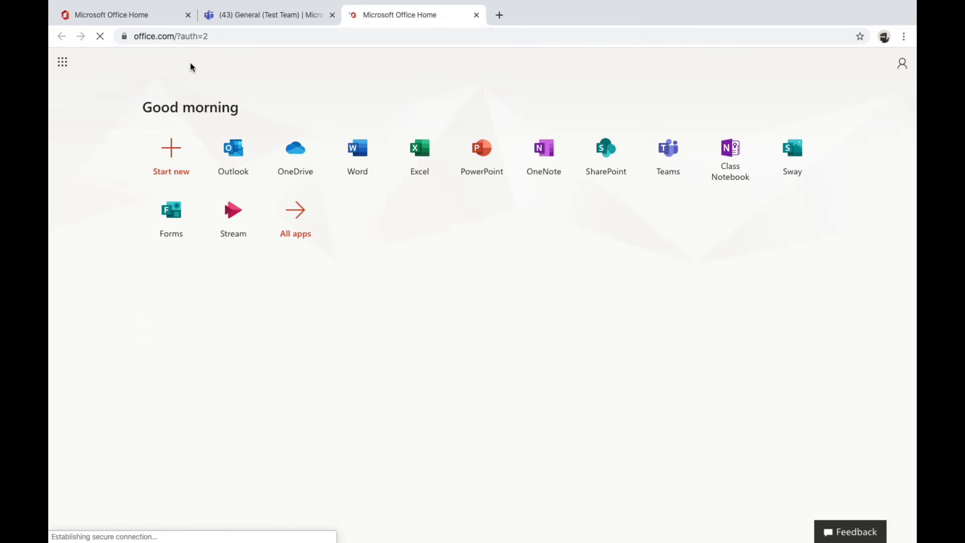
left_click(172, 221)
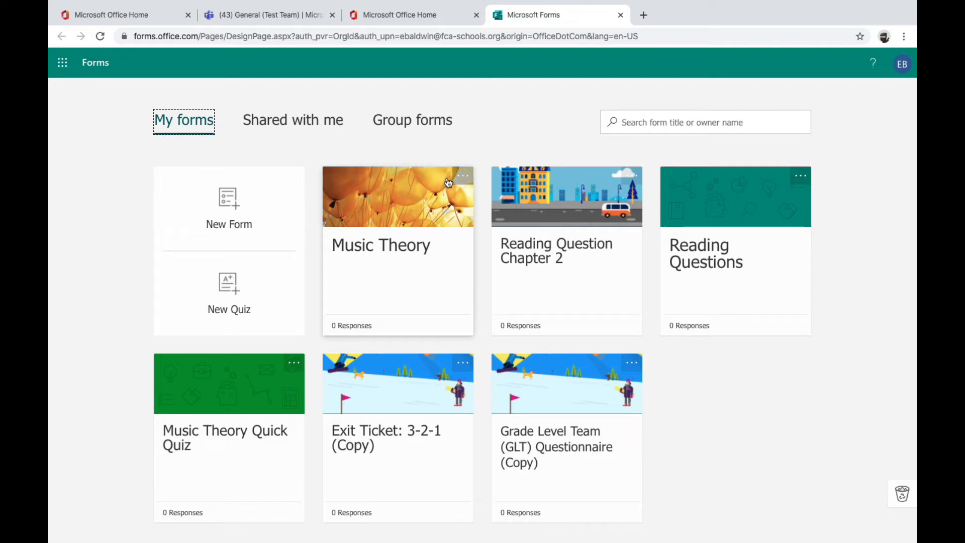
Check the copy, delete and move options of the Music Theory quiz, and open the quiz for editing.
left_click(463, 179)
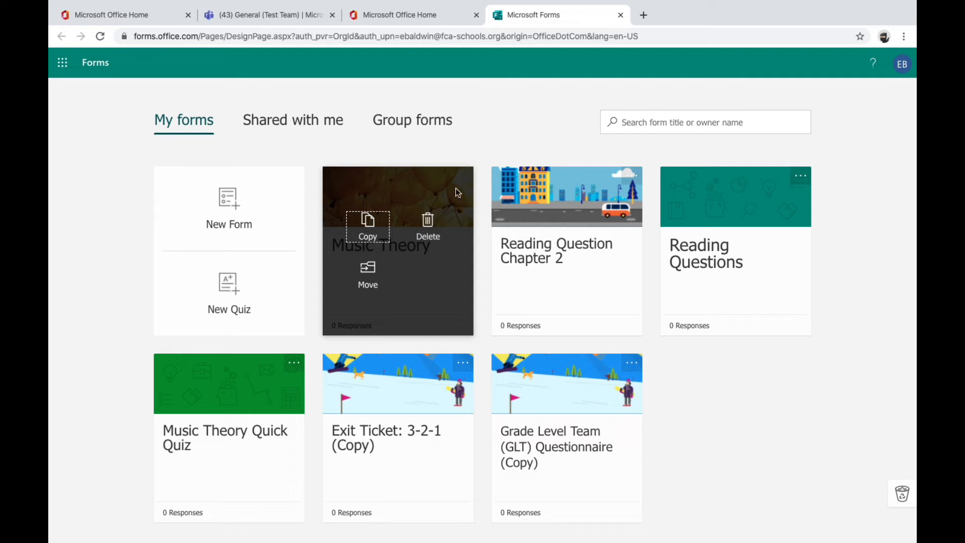
left_click(437, 320)
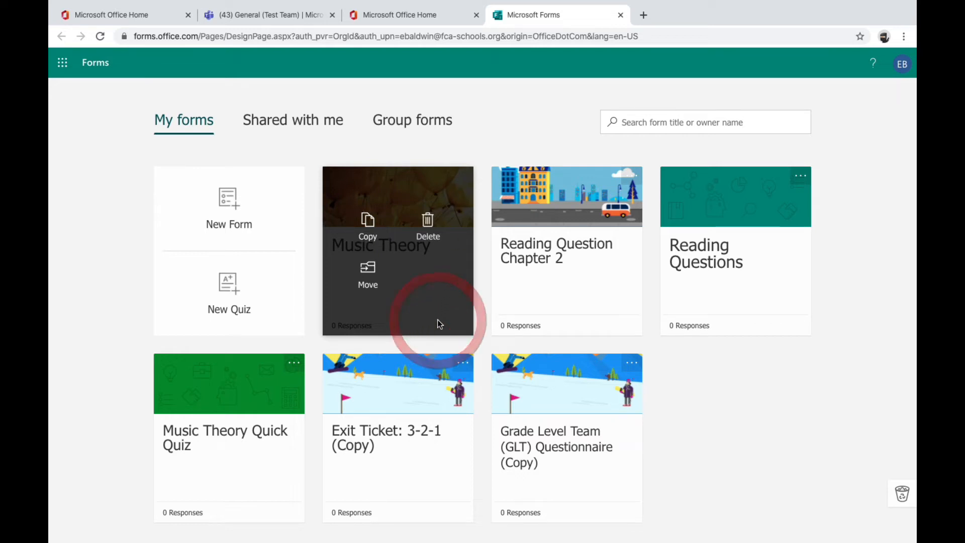
left_click(479, 306)
left_click(400, 286)
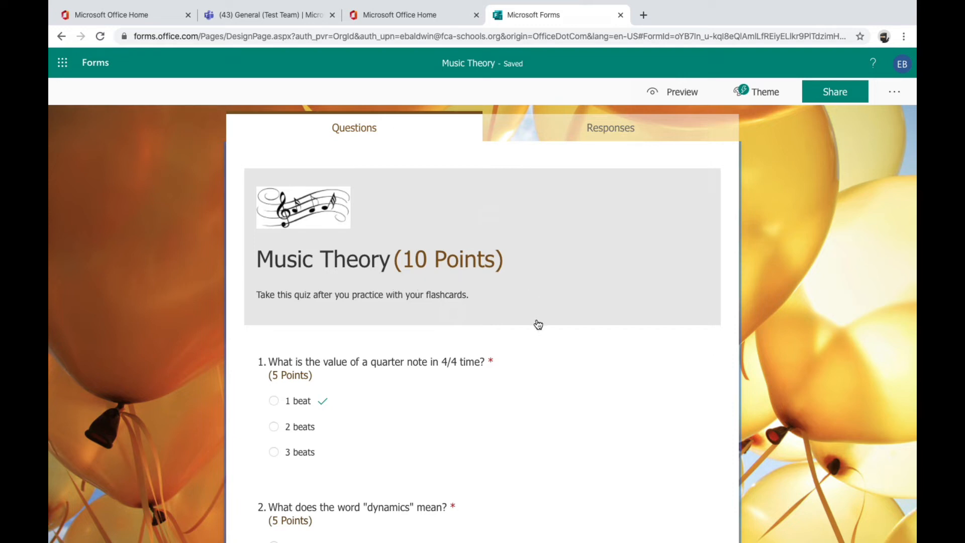
Rename the quiz to "Music Theory Quiz" and preview how it looks on a computer before returning to editing.
scroll(537, 324, "down", 1)
scroll(537, 323, "up", 1)
left_click(545, 275)
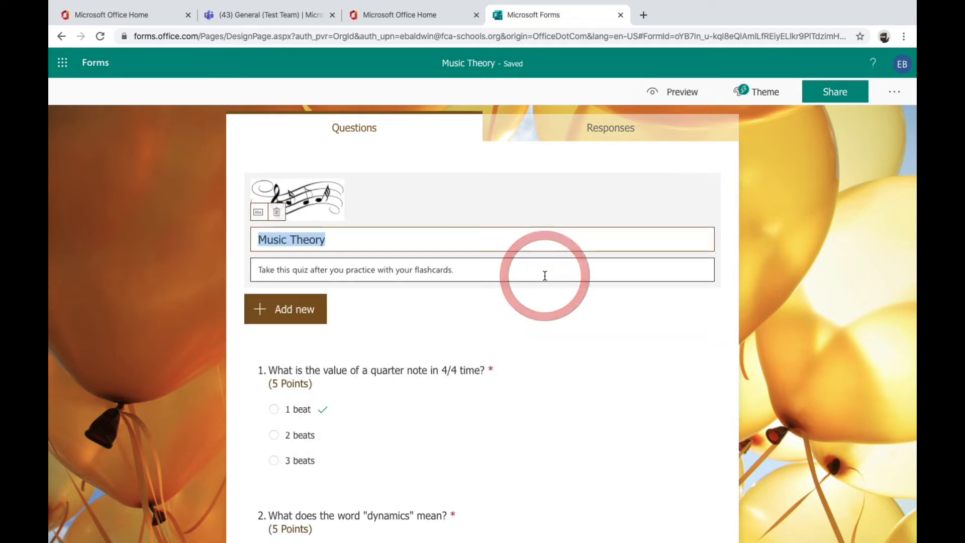
left_click(492, 234)
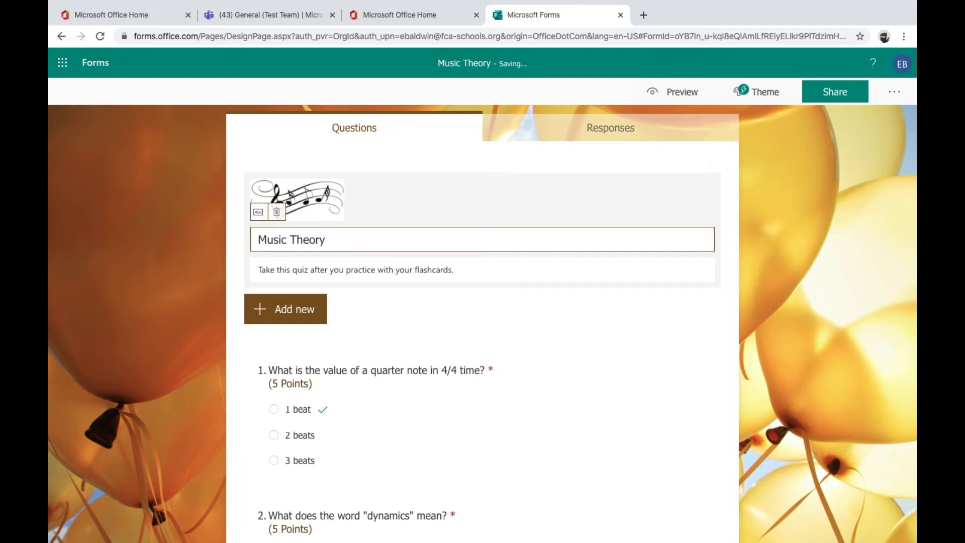
type("Q")
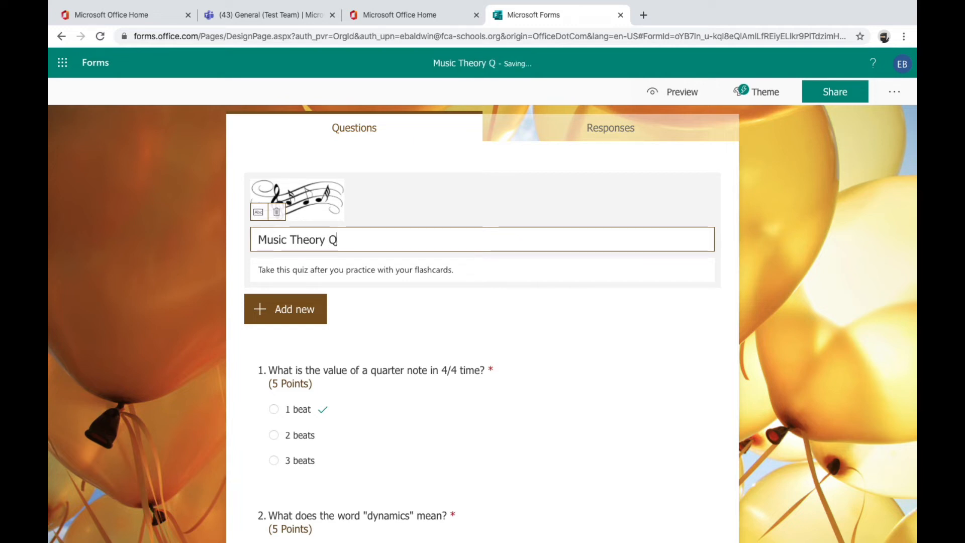
type("uiz")
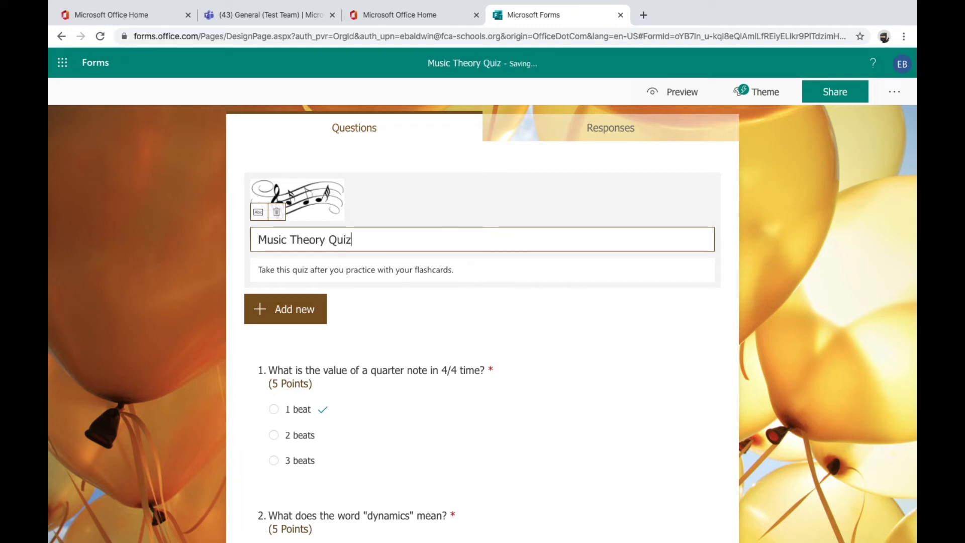
left_click(680, 94)
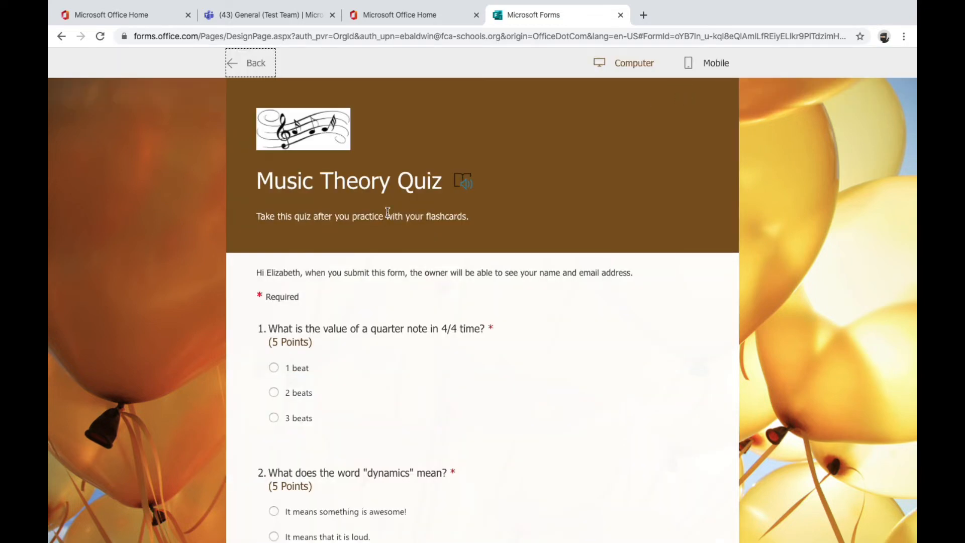
left_click(258, 63)
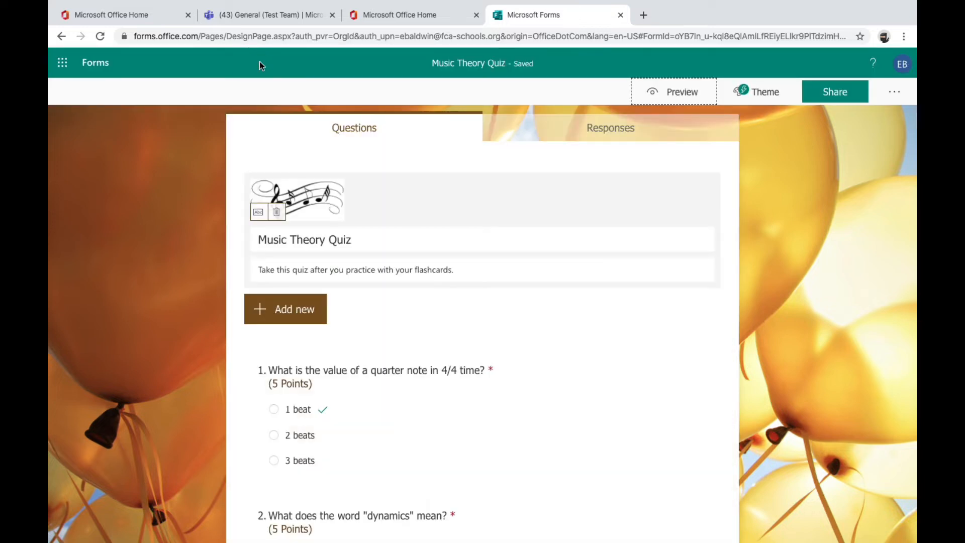
Switch to Microsoft Teams, start a new quiz assignment in Test Team with the Music Theory Quiz form, and check the attached form's options.
left_click(62, 62)
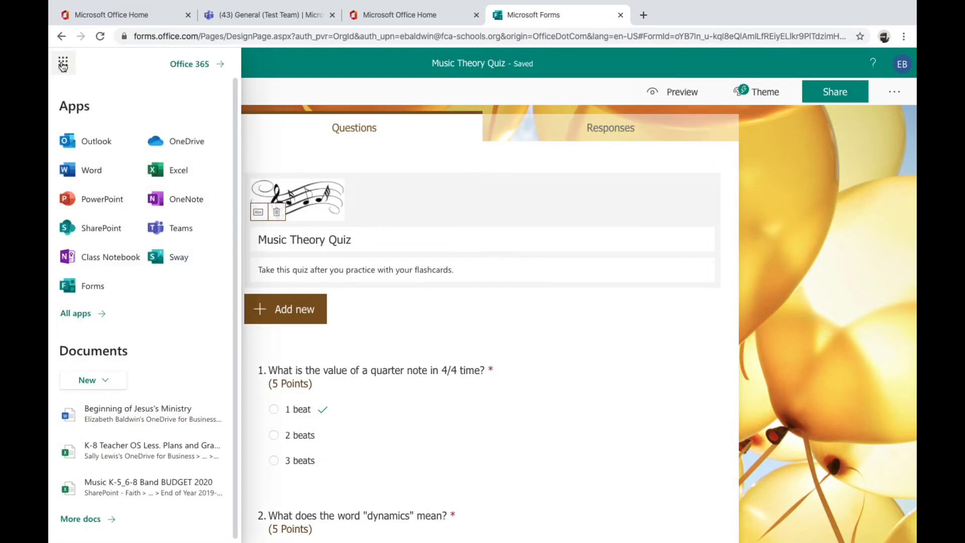
left_click(182, 230)
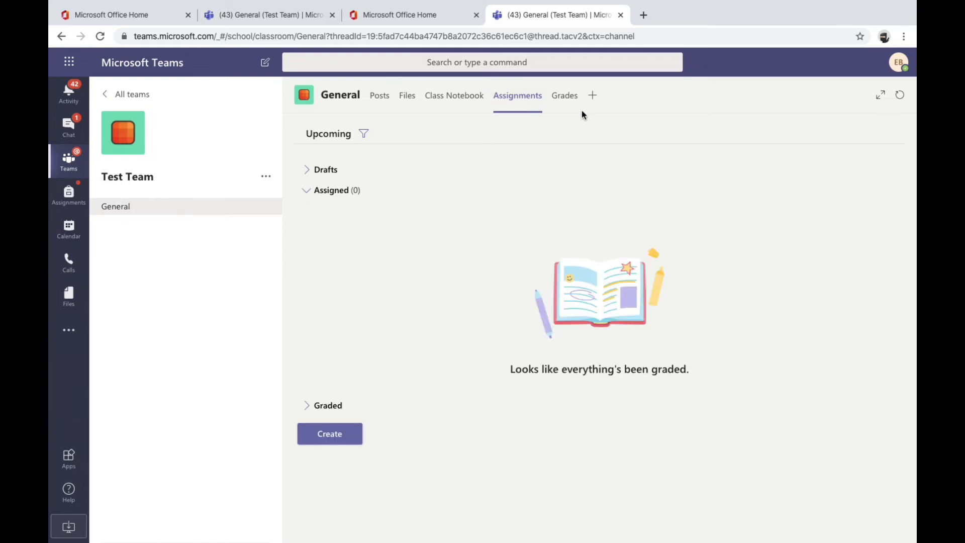
left_click(336, 433)
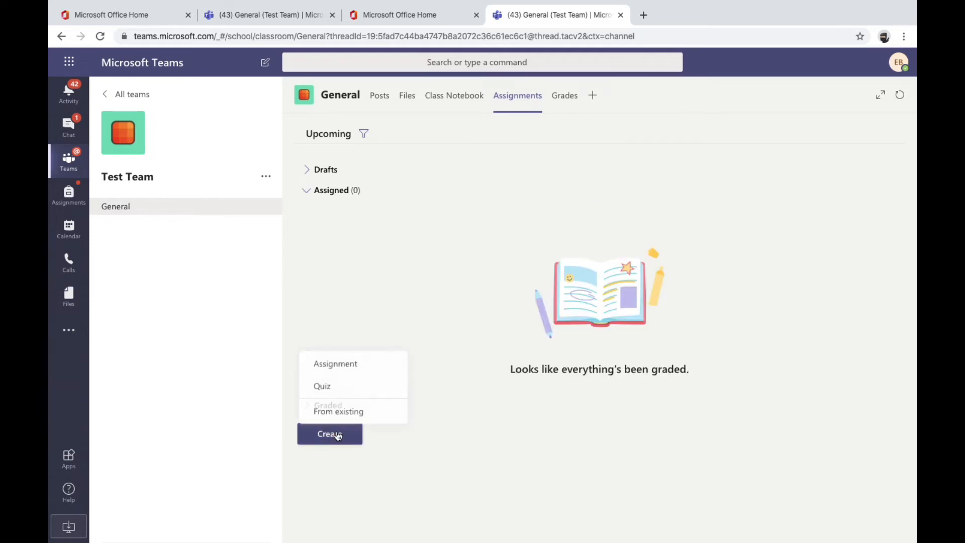
left_click(347, 388)
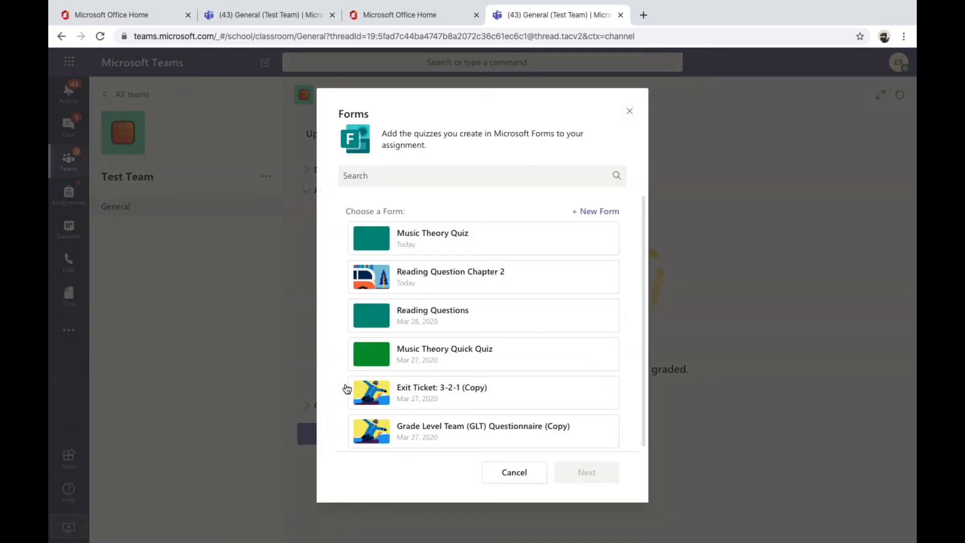
left_click(504, 240)
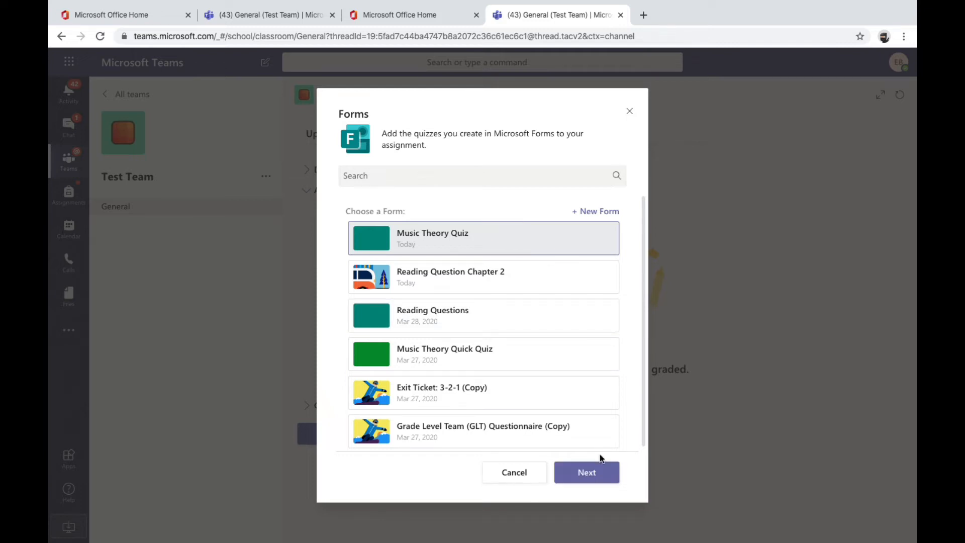
left_click(583, 472)
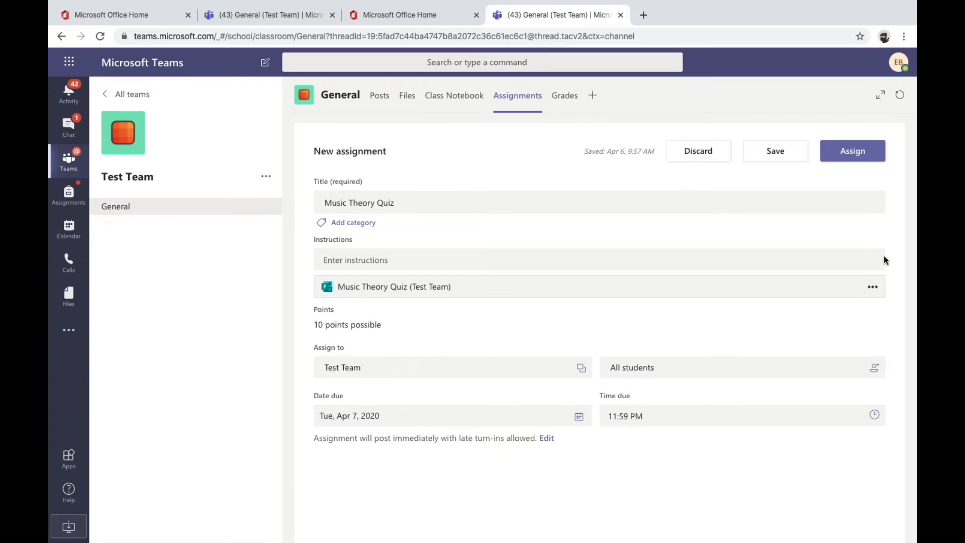
left_click(873, 291)
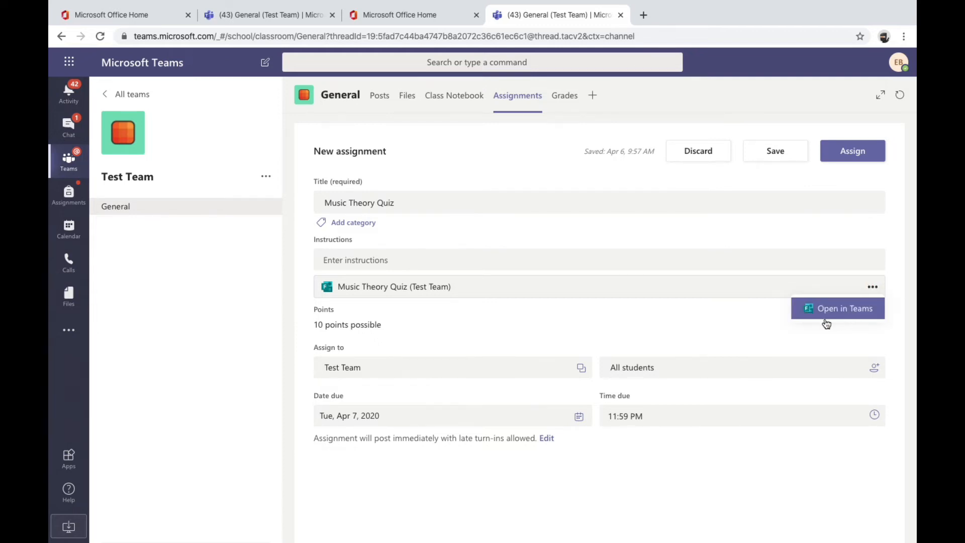
left_click(738, 329)
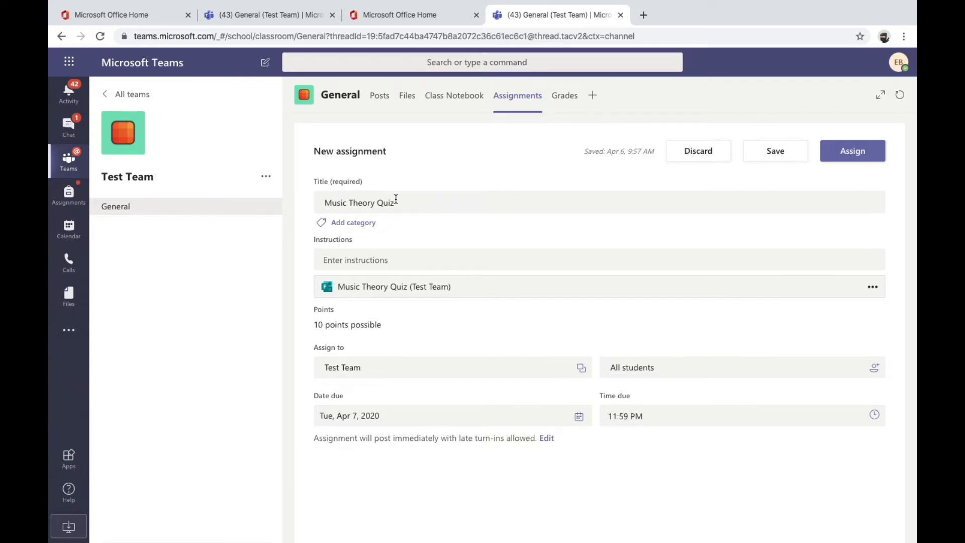
Enter the assignment instructions "Please take this quiz. Reread your answers before you click SUBMIT.".
left_click(398, 265)
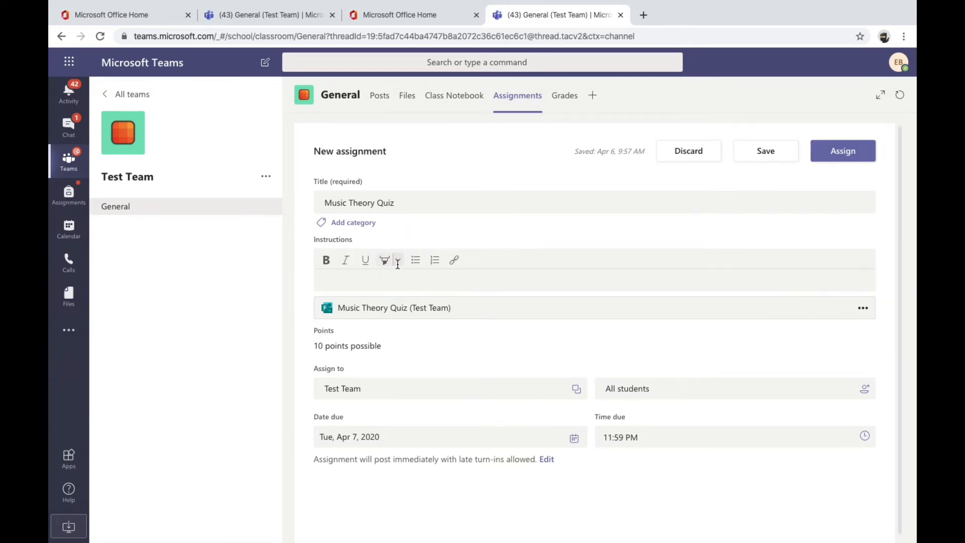
type("Please take this quiz.  Reread your a")
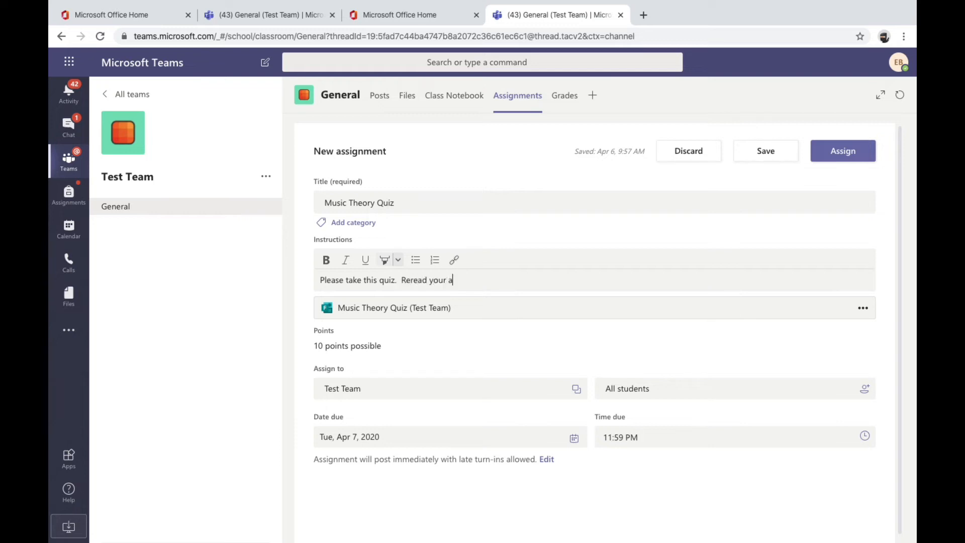
type("nswers before youclick SU")
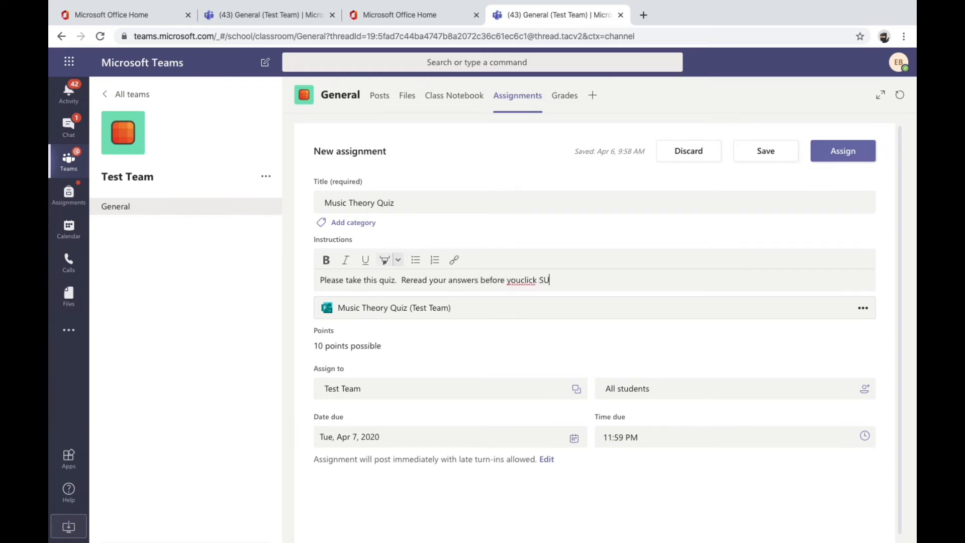
type("BMIT")
left_click(521, 280)
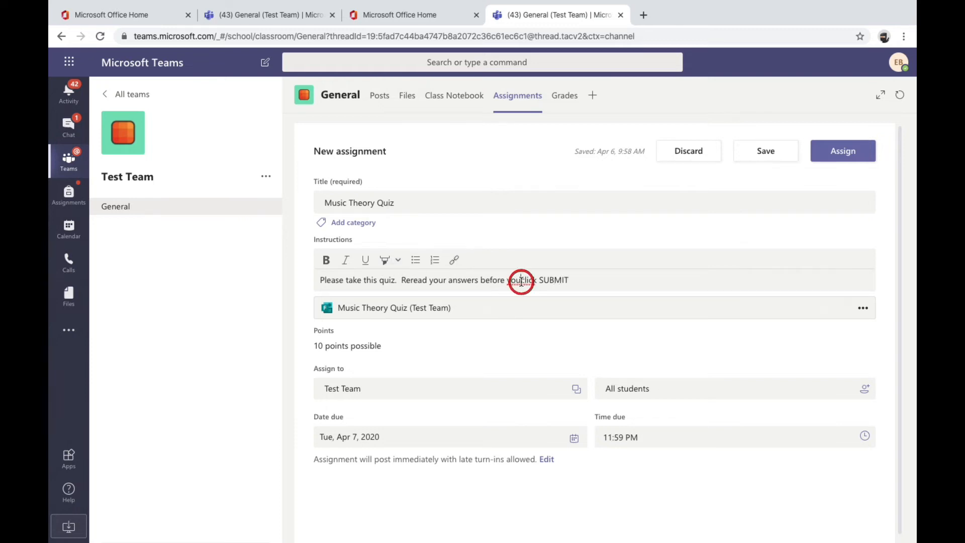
left_click(585, 281)
type(".")
Set the quiz assignment's due date to Fri, Apr 10, 2020 and assign it to all students in Test Team.
scroll(439, 394, "down", 1)
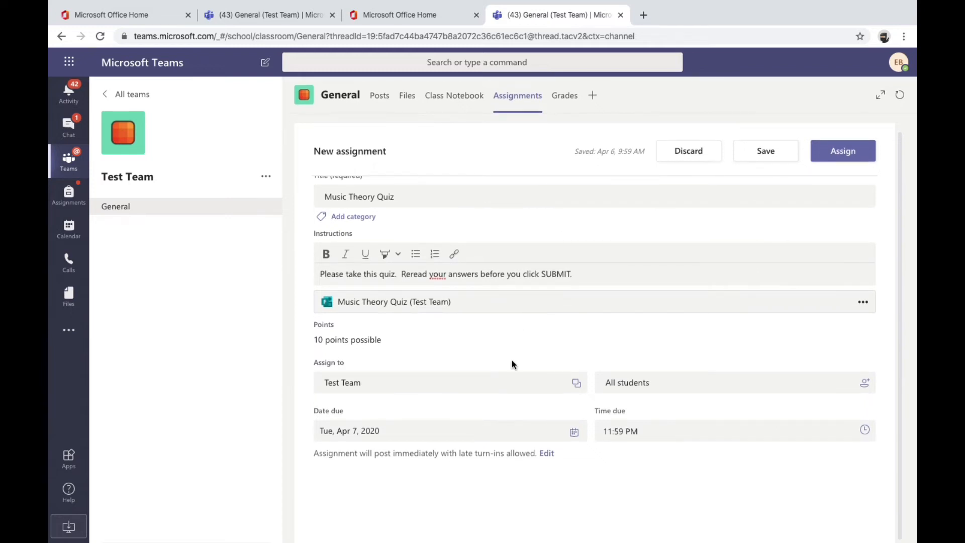
left_click(576, 385)
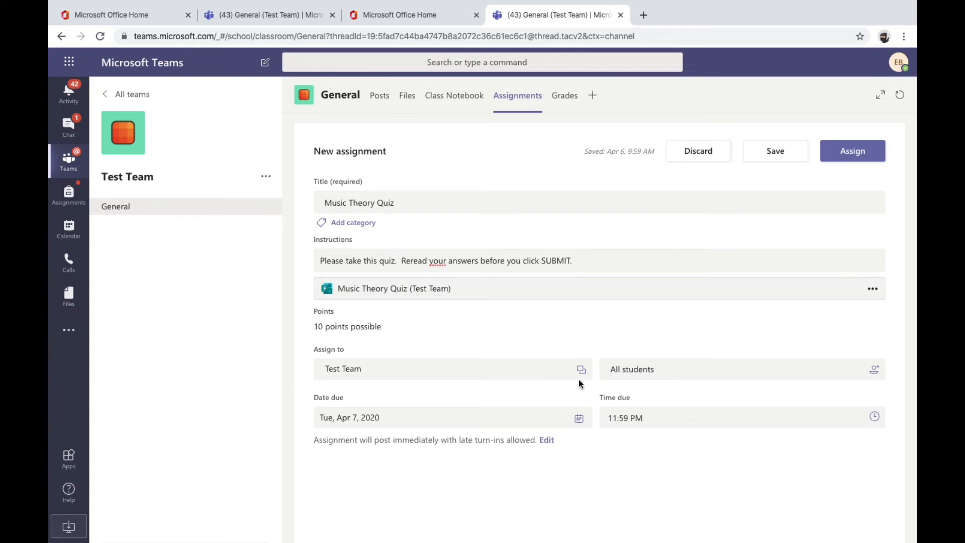
left_click(581, 369)
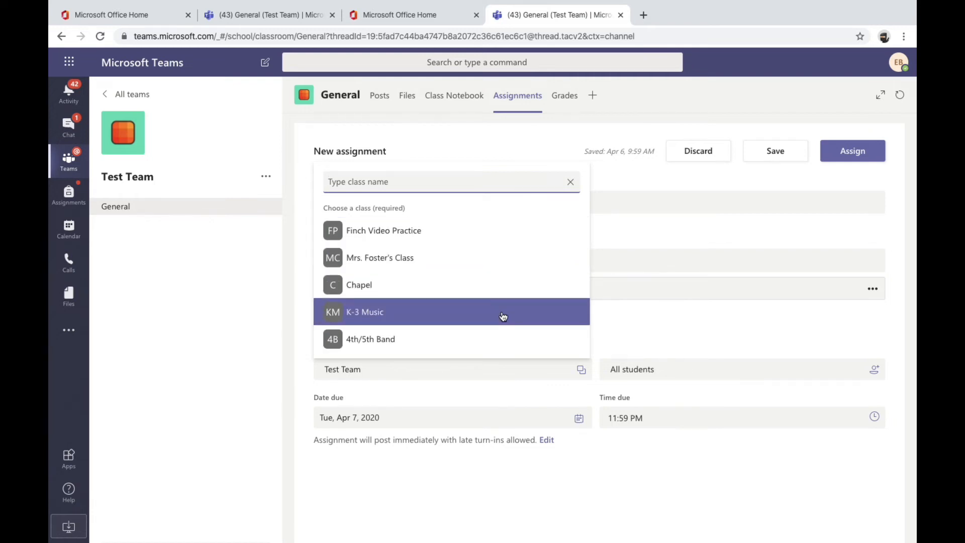
left_click(571, 182)
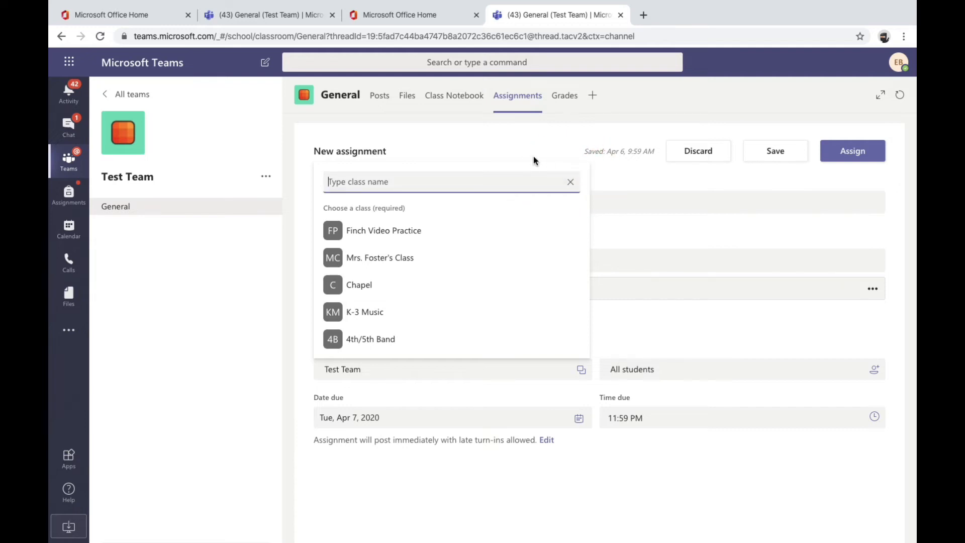
left_click(294, 357)
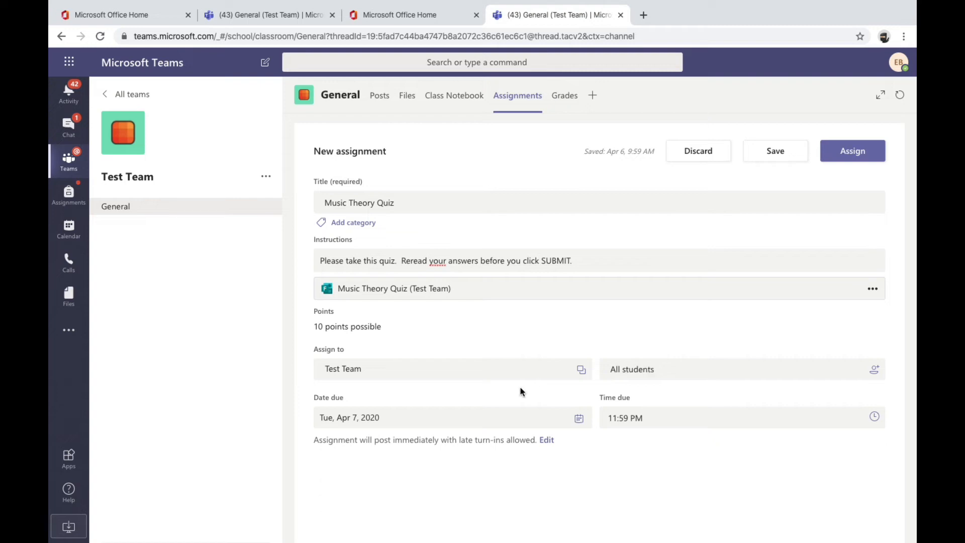
left_click(579, 420)
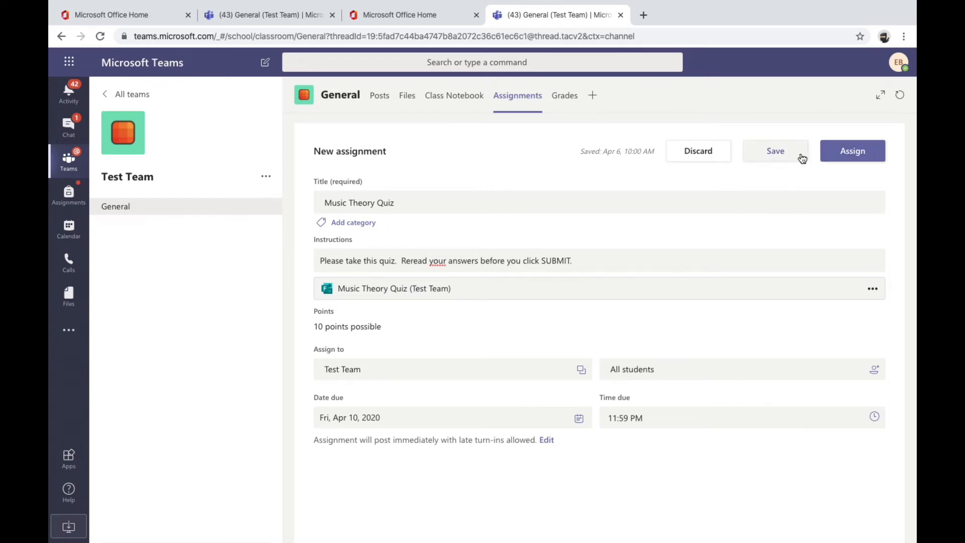
left_click(853, 151)
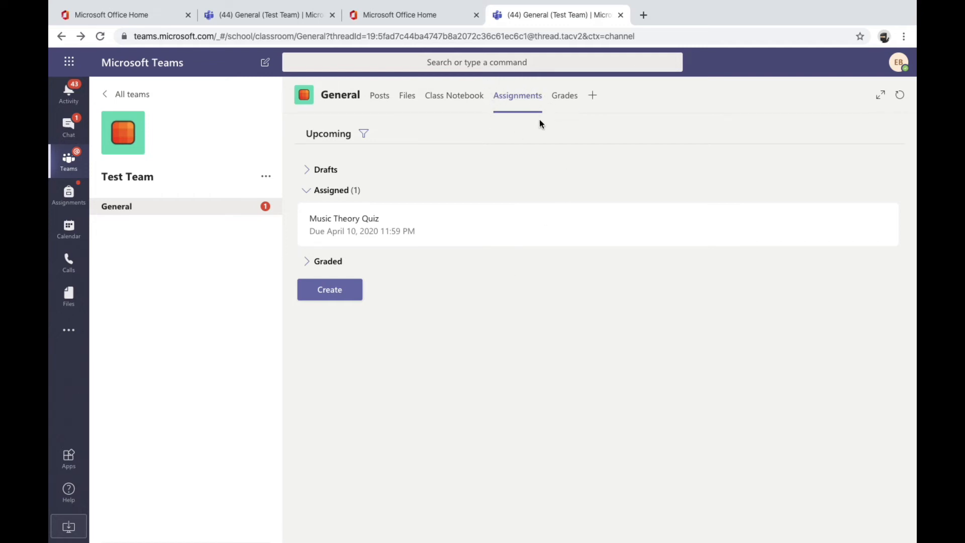
Start another quiz assignment using the Reading Question Chapter 2 form and title it "Reading Question Chapter 2 Form".
left_click(331, 293)
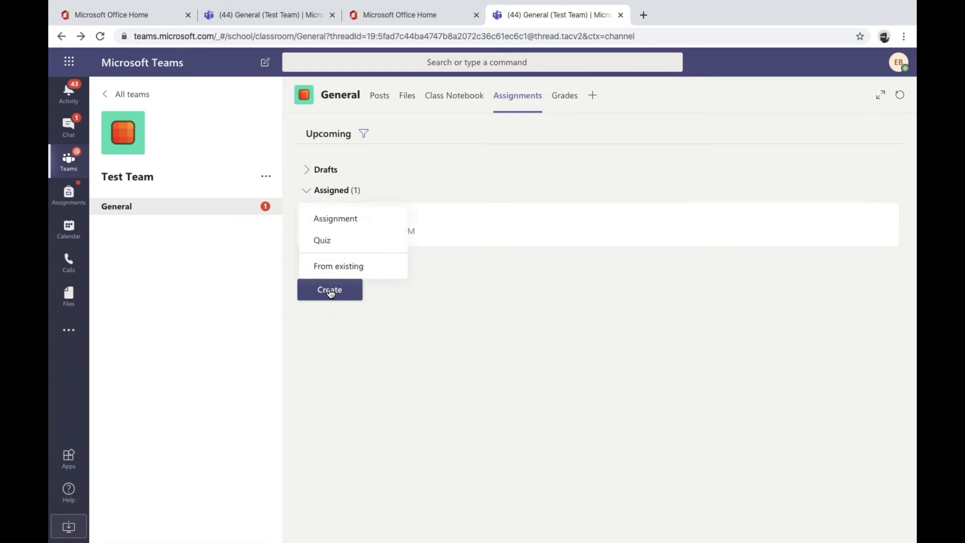
left_click(346, 242)
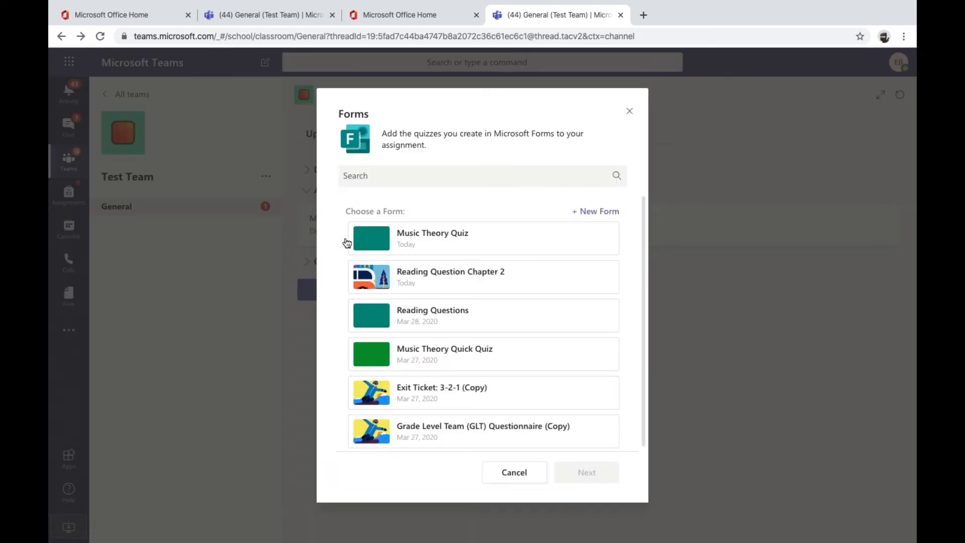
left_click(524, 284)
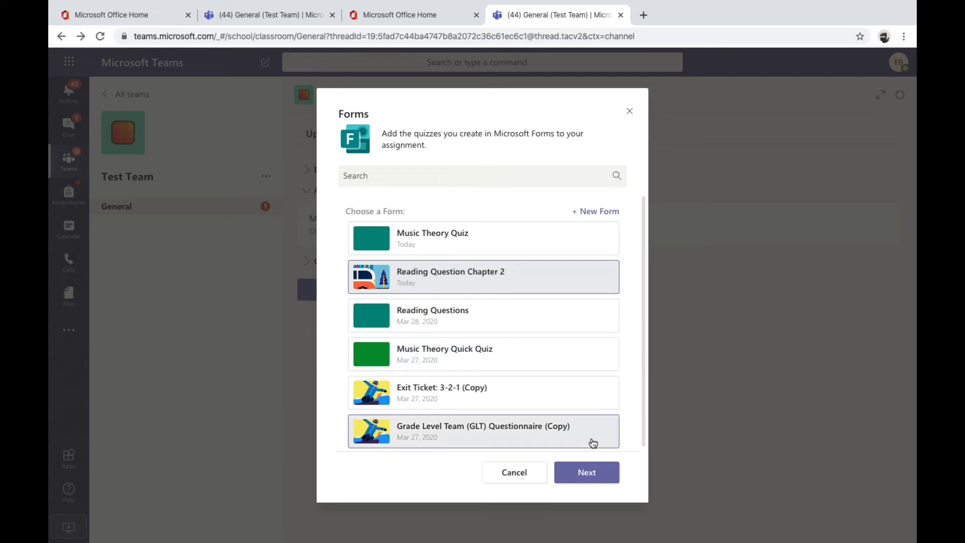
left_click(587, 474)
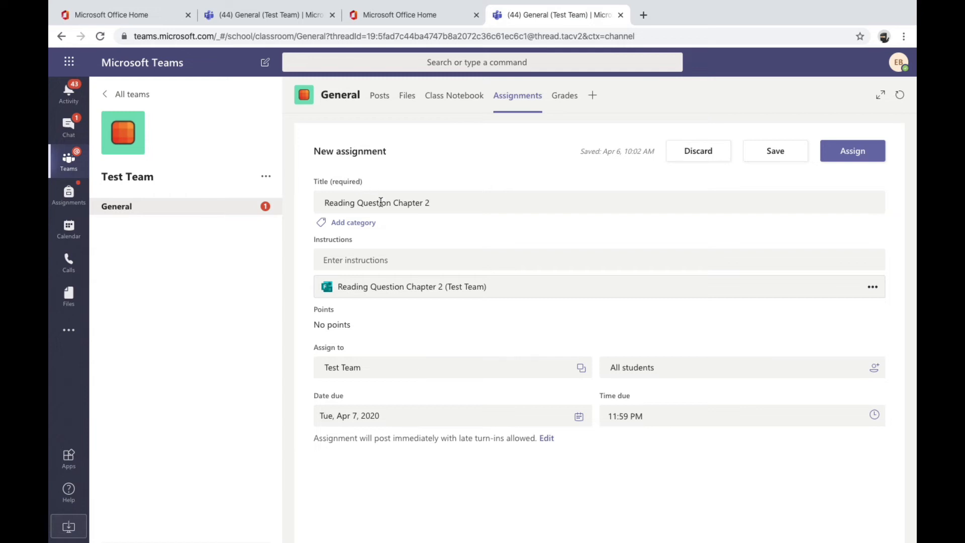
left_click(453, 202)
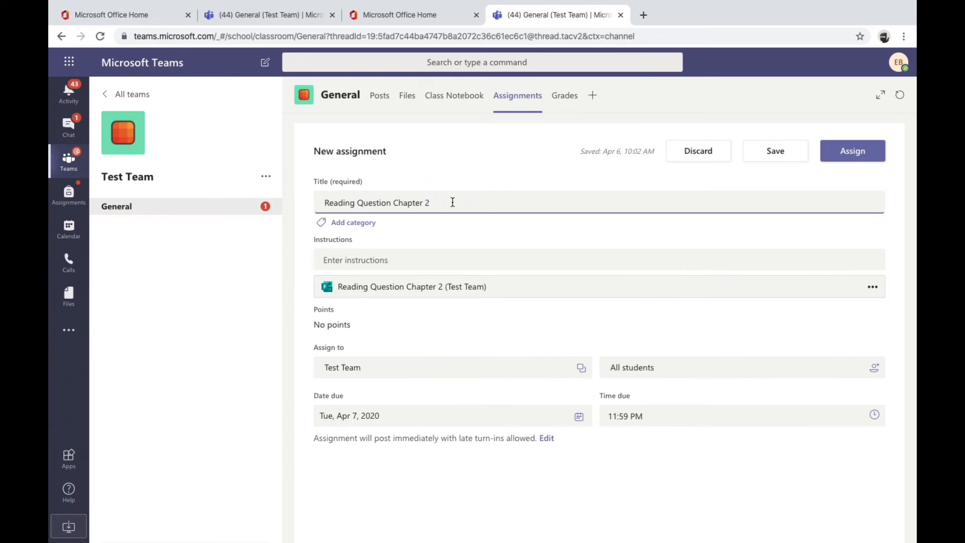
type("Form")
Enter the instructions "Make sure you read chapter 2 in The Bears Came to Eat My Lunch before you complete this form.".
left_click(403, 265)
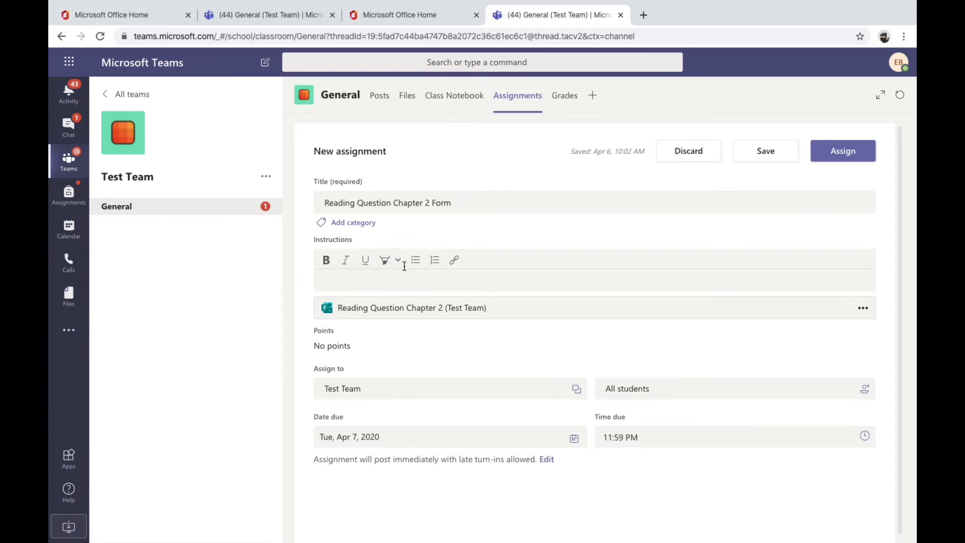
type("Make sure you read chapter 2 in The Bear")
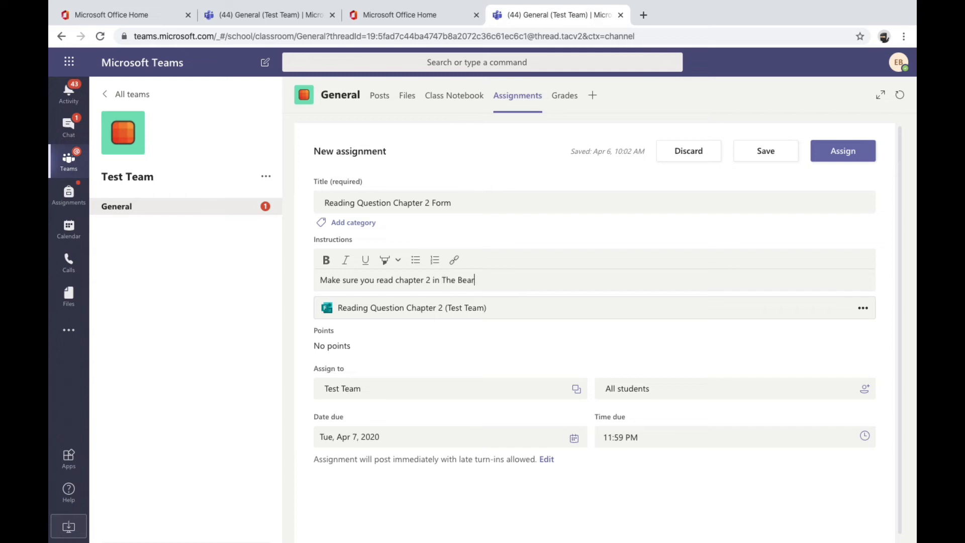
type("s Came to Eat My Lunch.")
key("BackSpace")
type("before ")
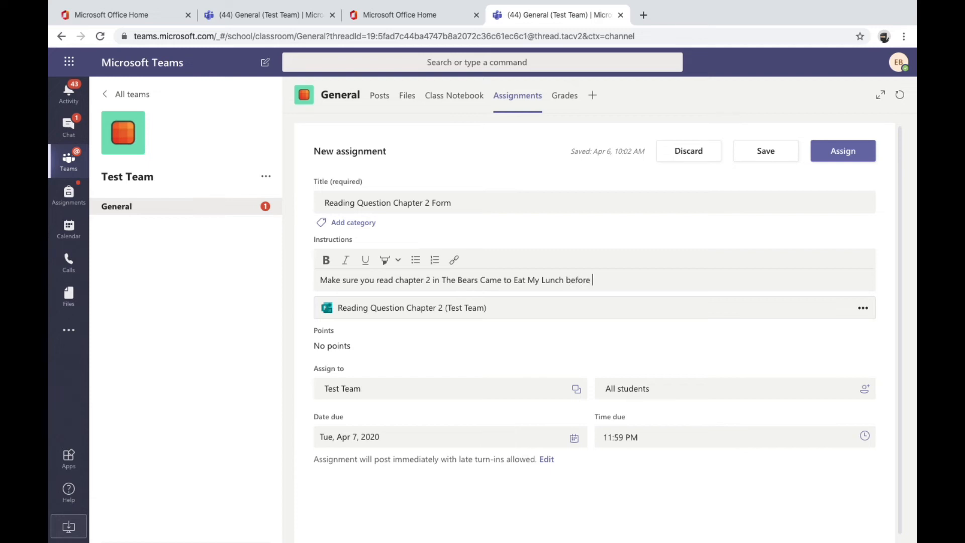
type("you take this")
key("BackSpace")
key("BackSpace")
key("BackSpace")
key("BackSpace")
key("BackSpace")
key("BackSpace")
key("BackSpace")
key("BackSpace")
key("BackSpace")
key("BackSpace")
type("complete this form.")
Put quotation marks around the book title The Bears Came to Eat My Lunch in the instructions.
left_click(443, 282)
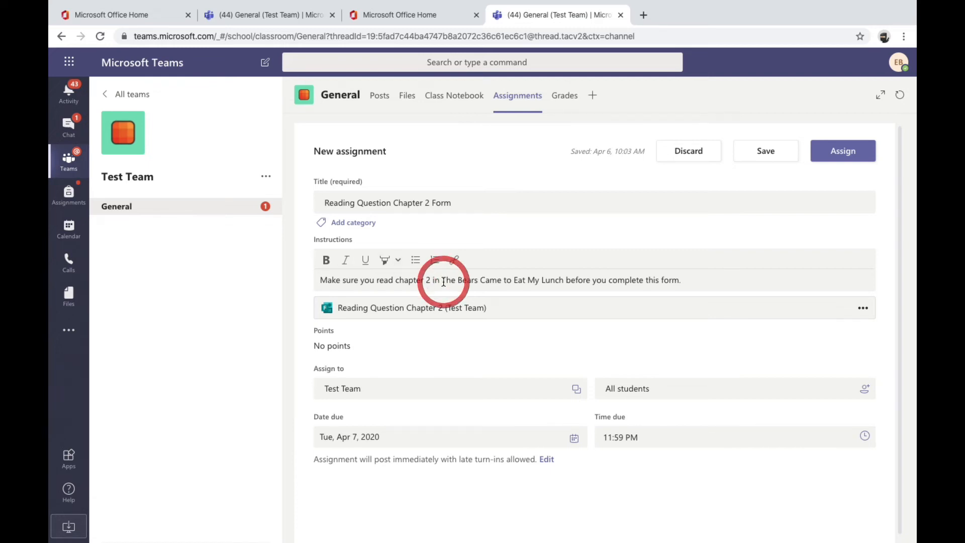
type("\"")
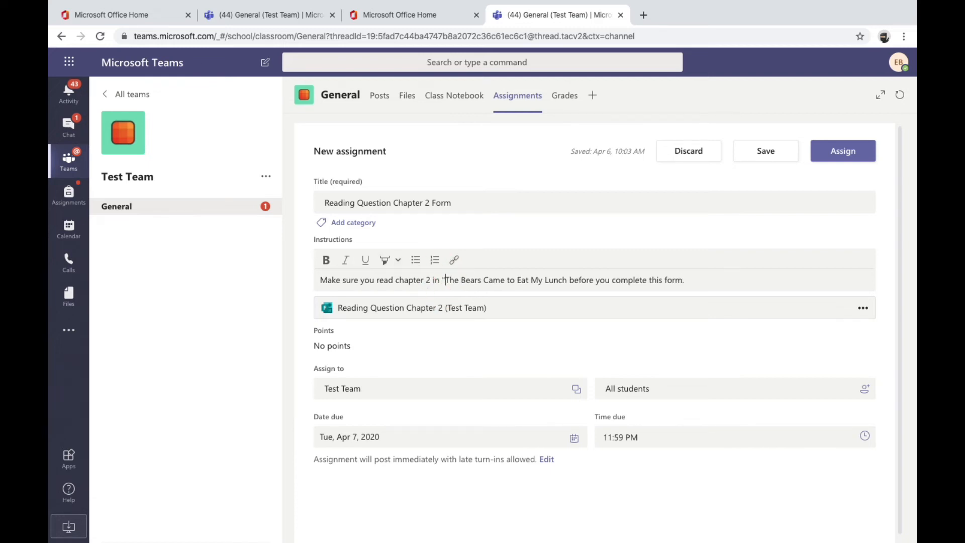
left_click(569, 280)
type("\"")
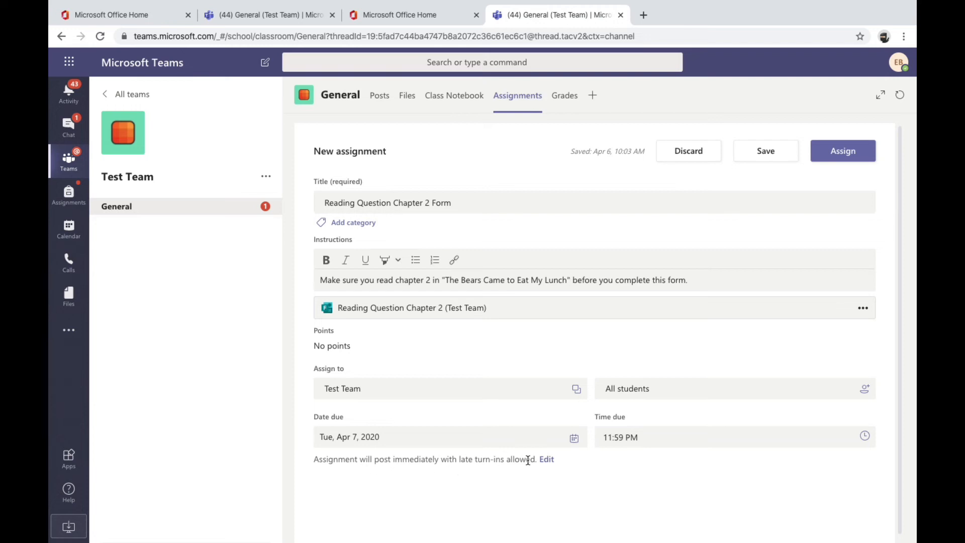
Set the due date to Fri, Apr 10, 2020 and assign the reading question form to the students.
left_click(574, 438)
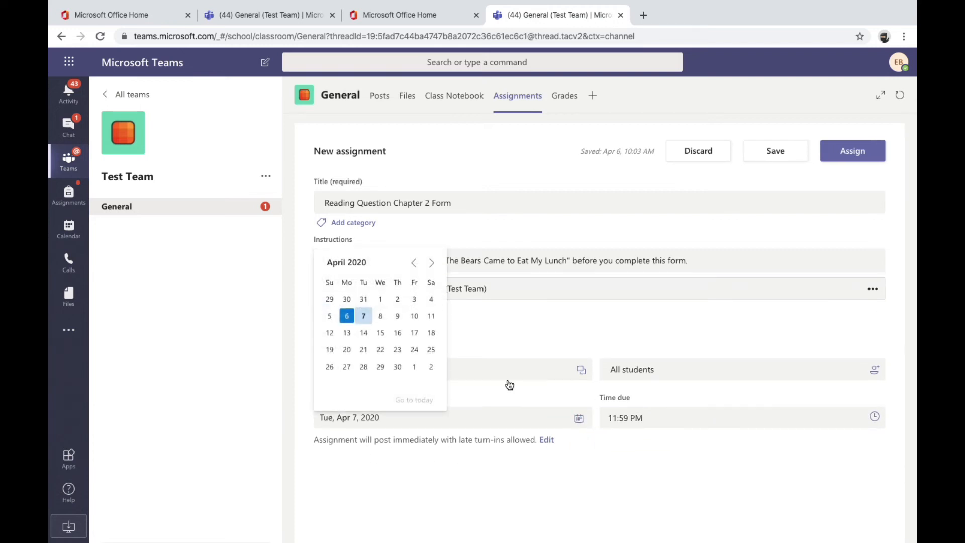
left_click(415, 315)
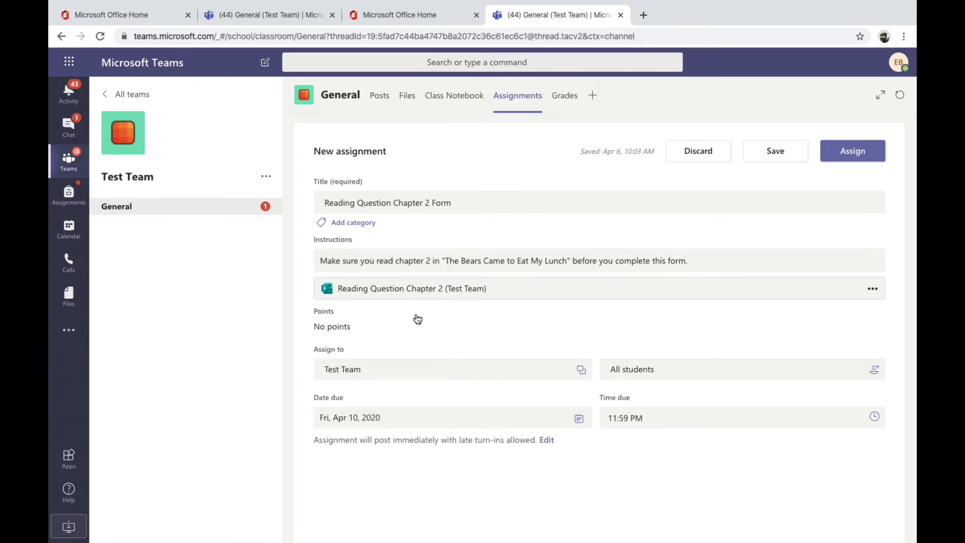
left_click(852, 151)
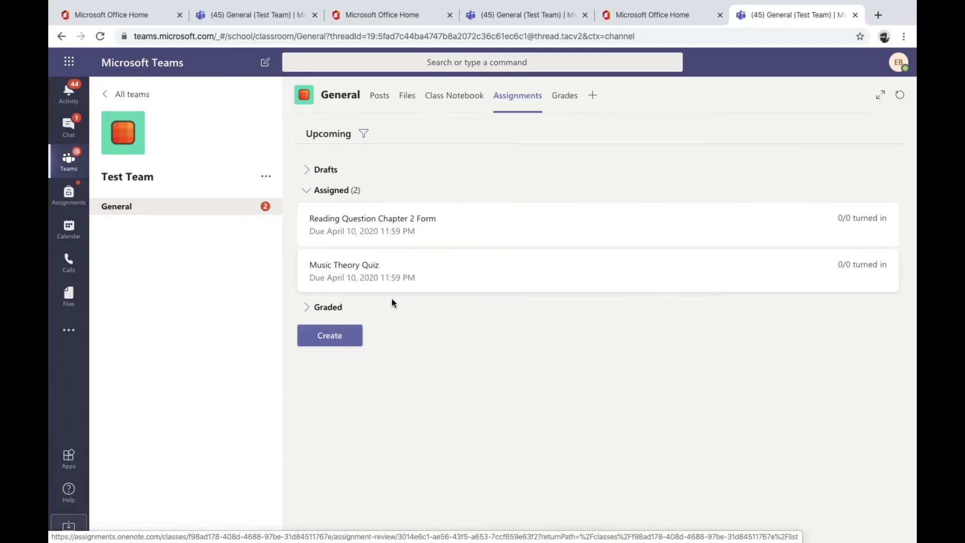
Create a new regular assignment and attach Beginning of Jesus's Ministry.docx from OneDrive as a resource.
left_click(336, 336)
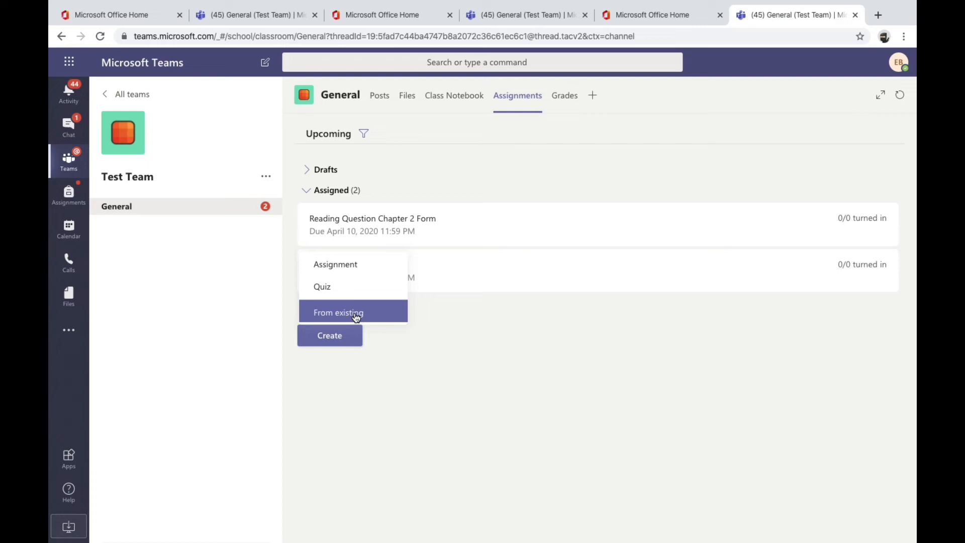
left_click(375, 268)
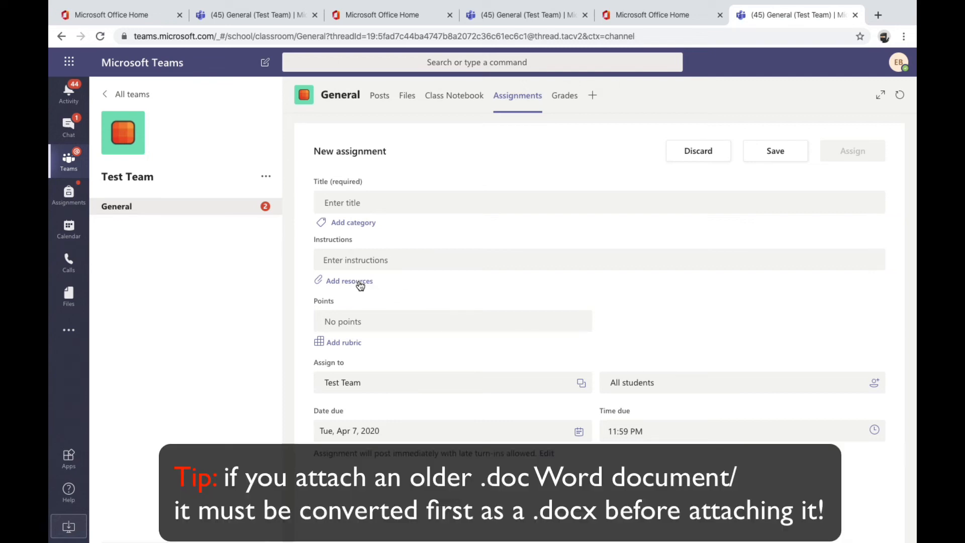
left_click(359, 285)
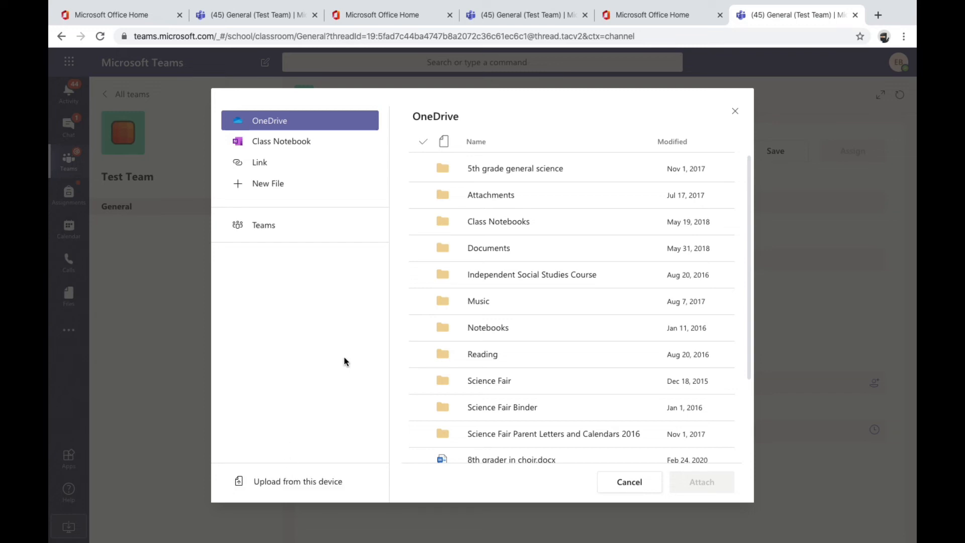
scroll(511, 260, "down", 2)
scroll(511, 259, "up", 2)
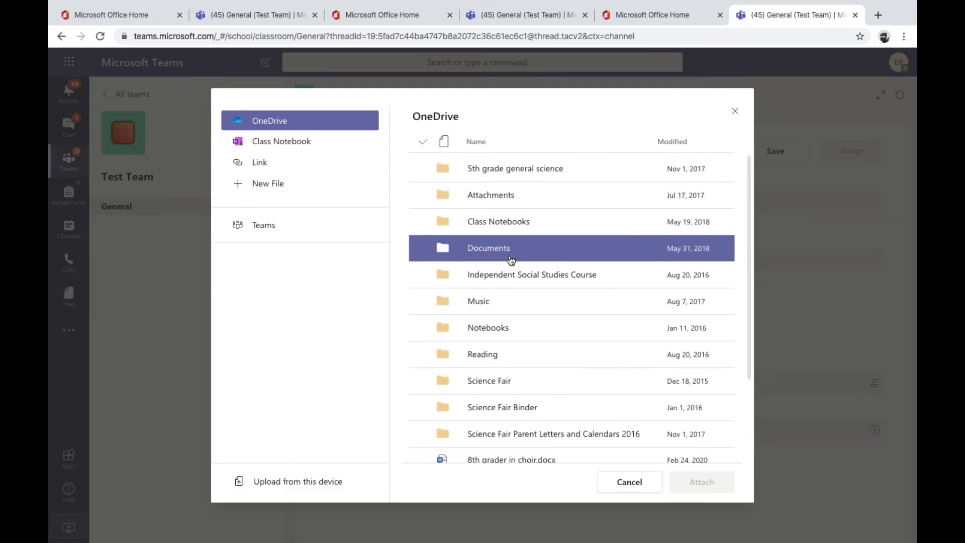
scroll(511, 259, "down", 2)
scroll(511, 260, "down", 1)
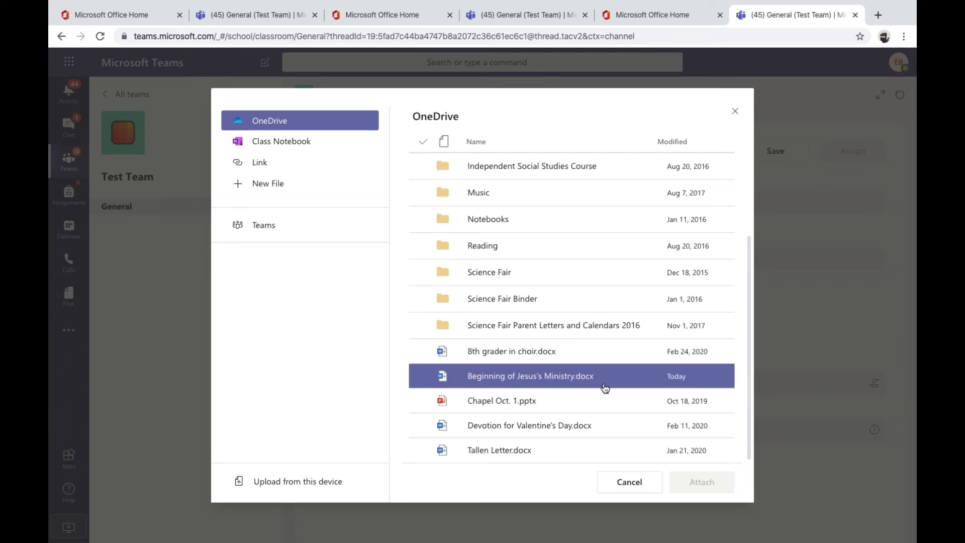
left_click(519, 378)
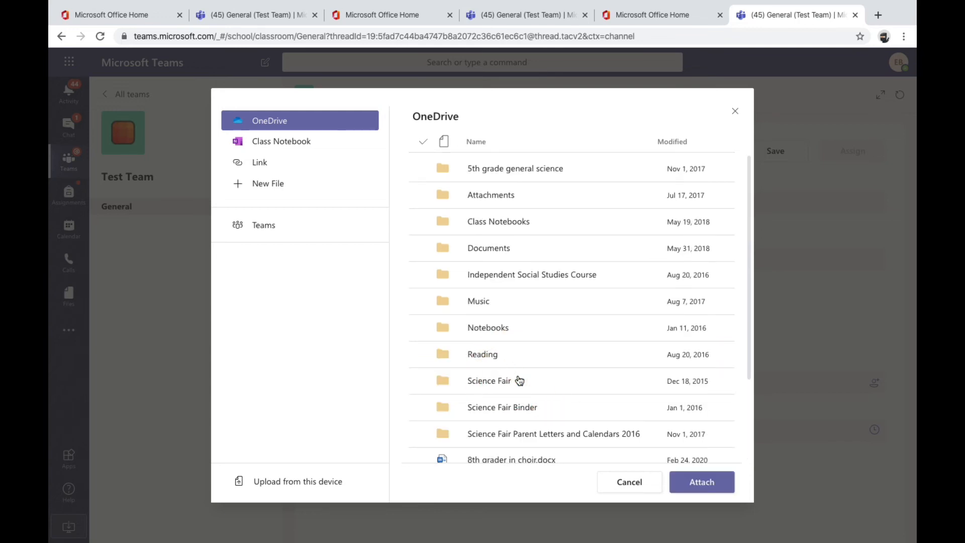
left_click(708, 487)
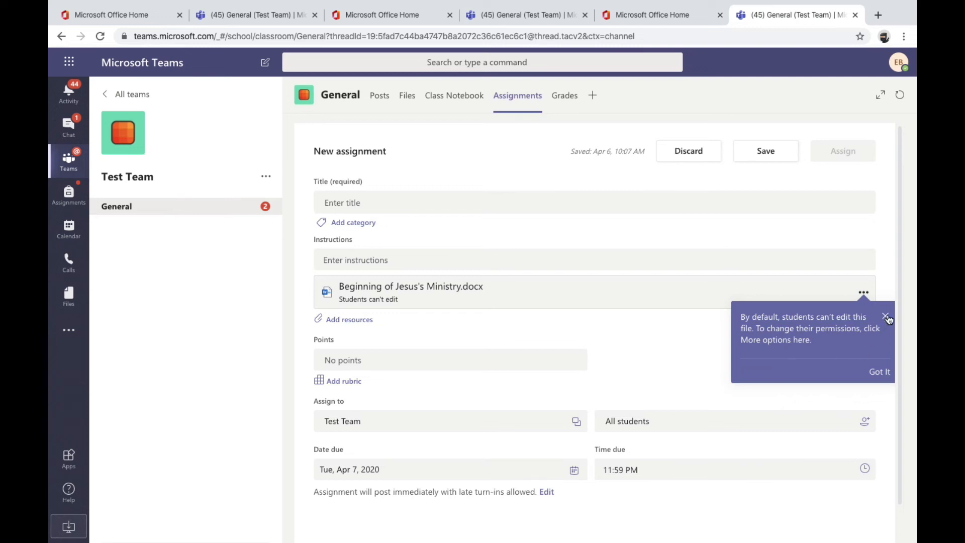
Set the attached document so students edit their own copy, and check its other file options.
left_click(885, 316)
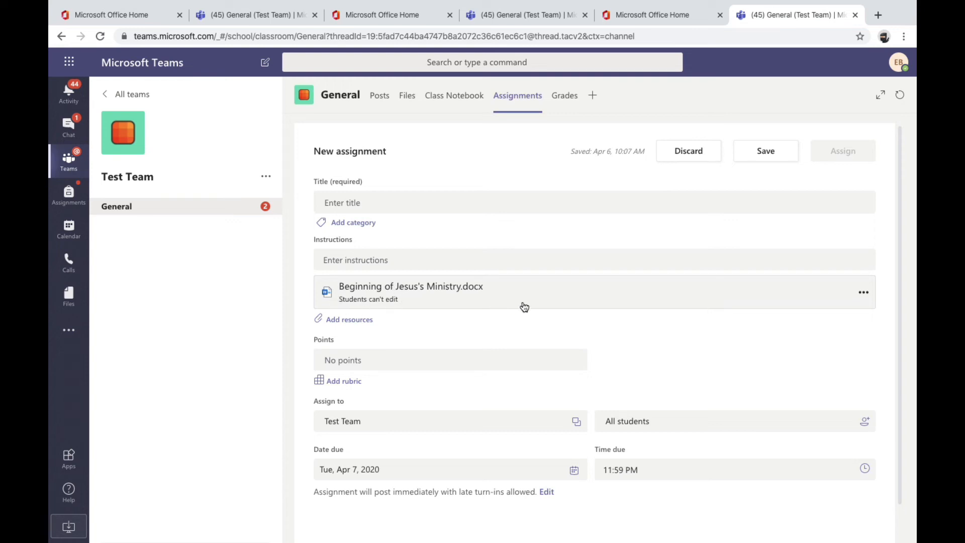
left_click(864, 293)
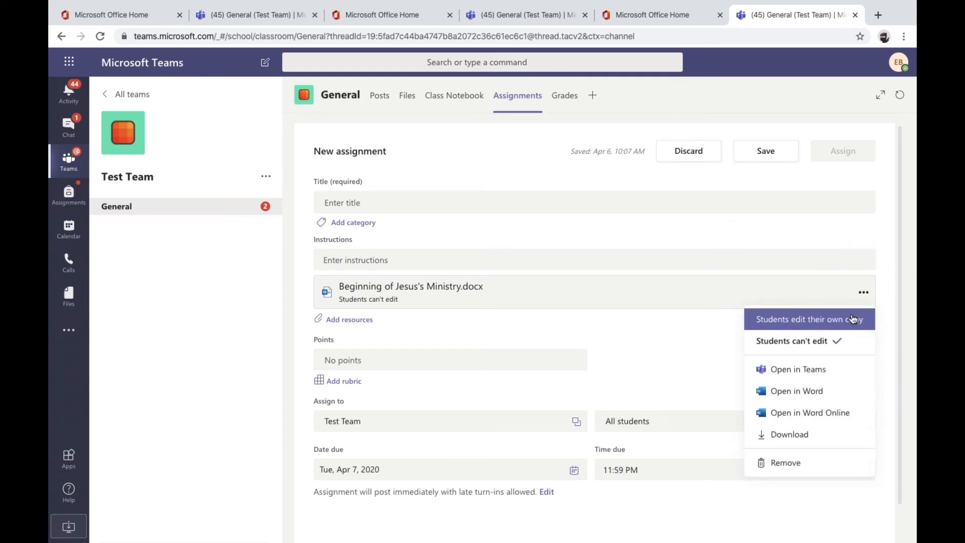
left_click(804, 322)
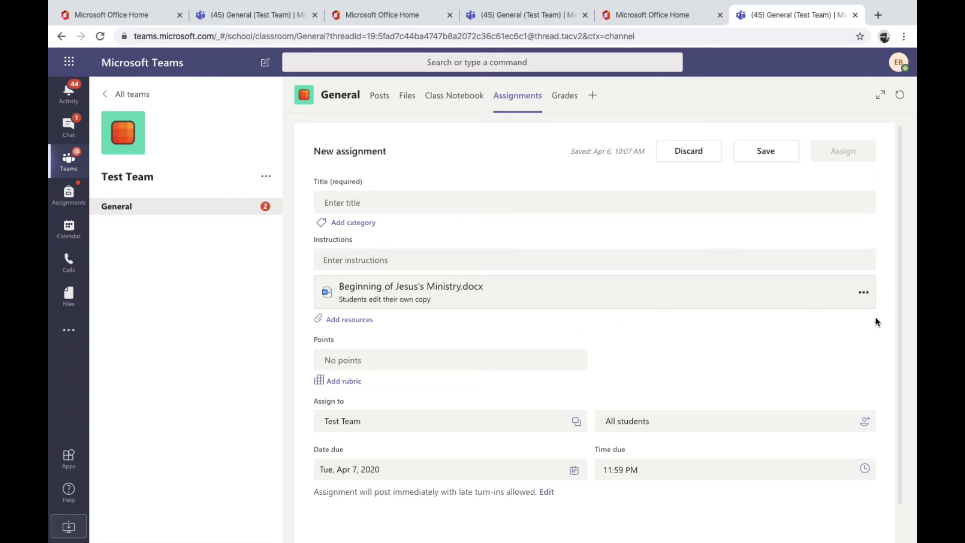
left_click(863, 292)
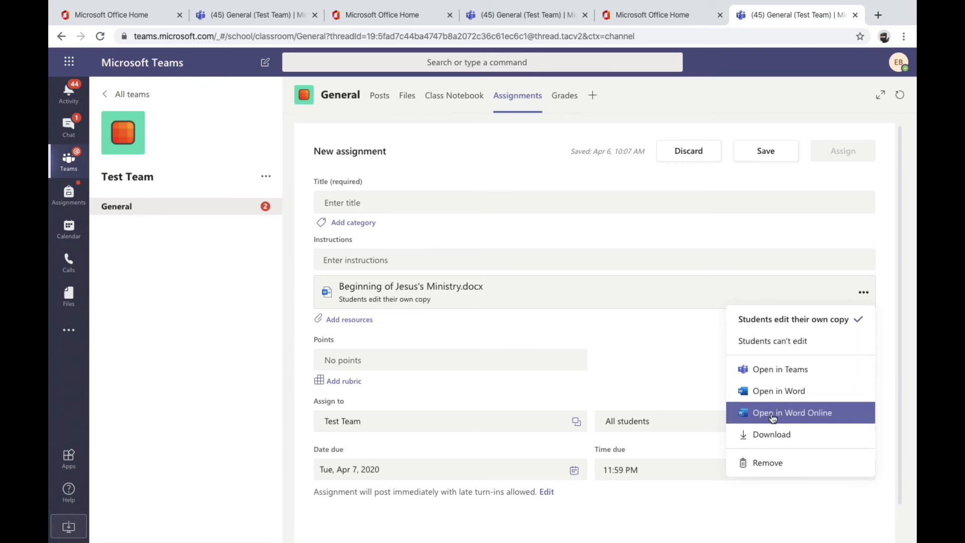
left_click(698, 336)
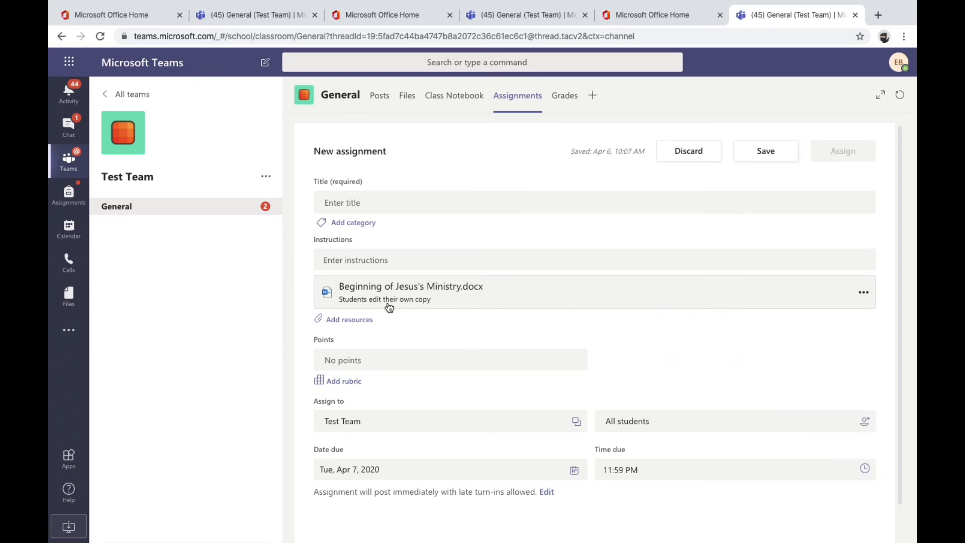
Title the assignment "Beginning of Jesus's Ministry".
left_click(383, 203)
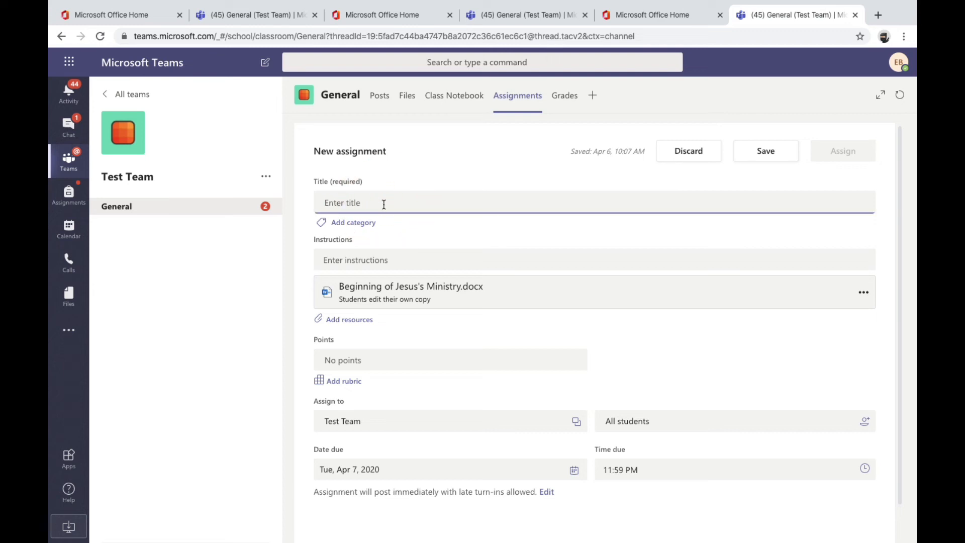
type("Beginning ")
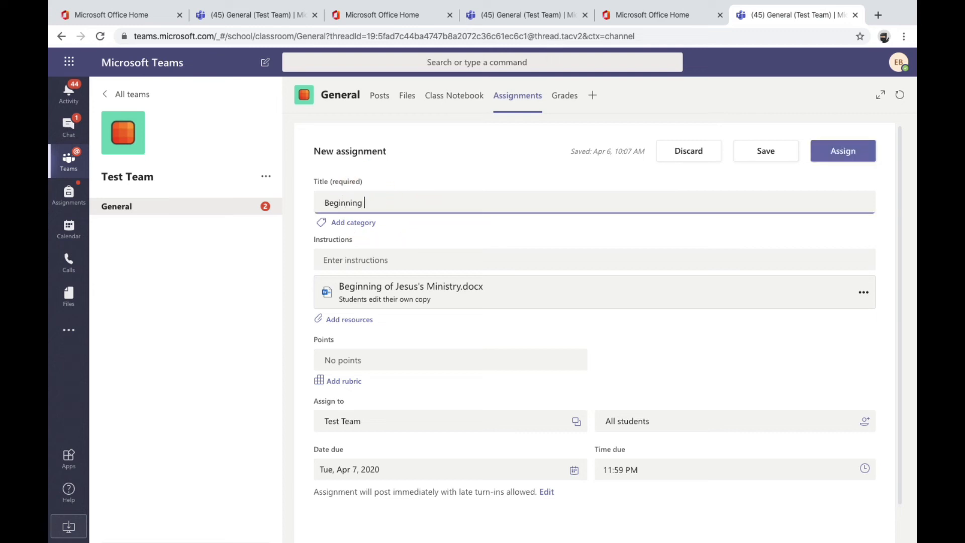
type("of Jesus's Ministry")
Enter the instructions "Please answer the questions on this document. Don't forget to click "Turn In" once you are finished.".
left_click(393, 260)
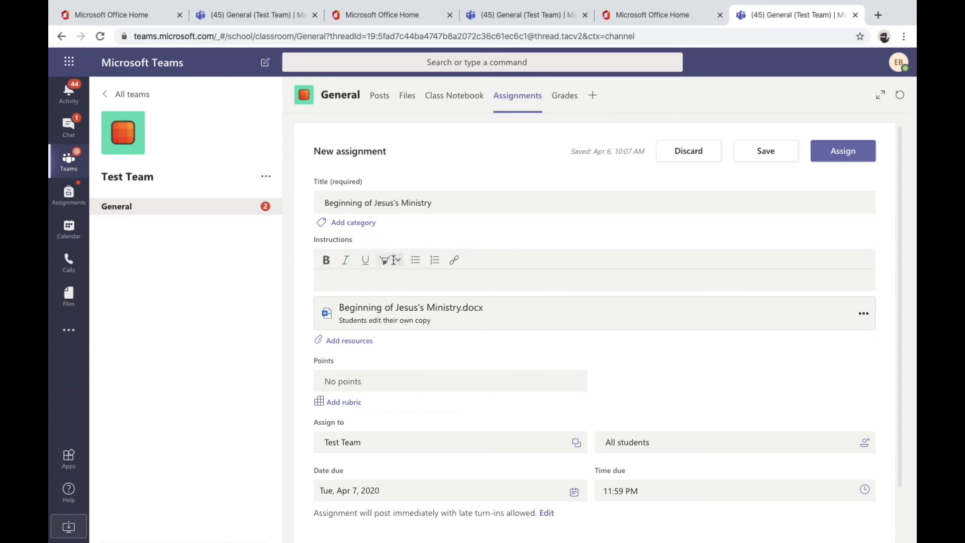
type("Please ")
type("edit")
key("BackSpace")
key("BackSpace")
key("BackSpace")
key("BackSpace")
type("answer the questions")
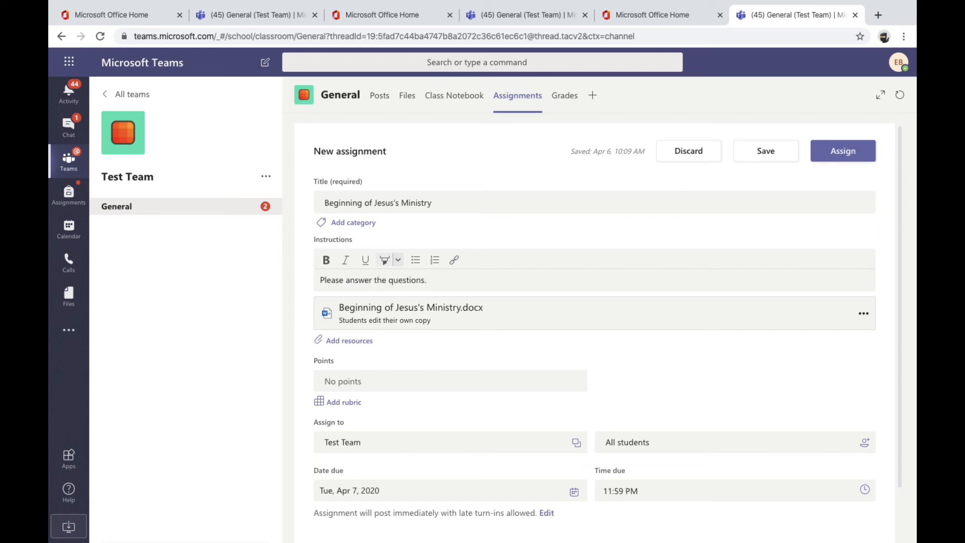
type(" on this document.  Don't forget to ")
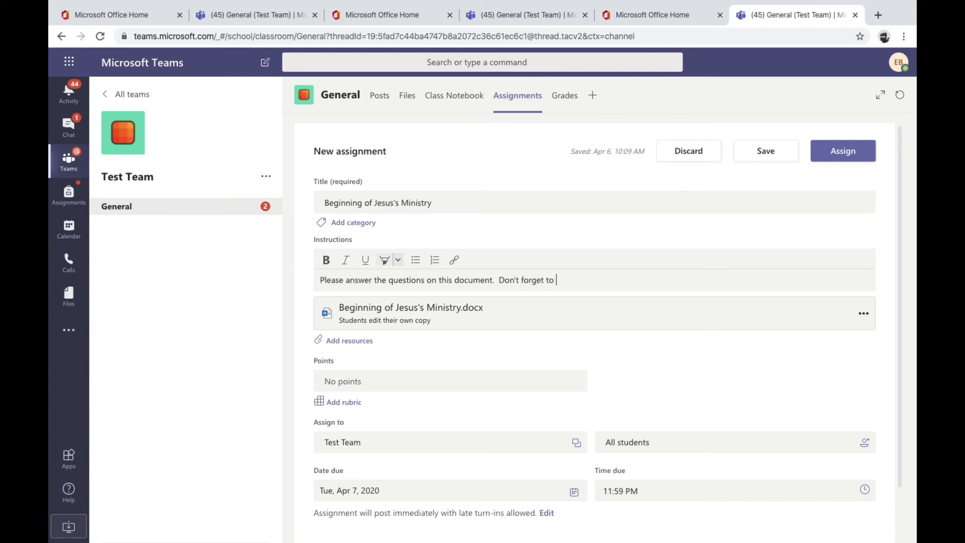
type("click \"Turn In")
type("\" once you are finished.")
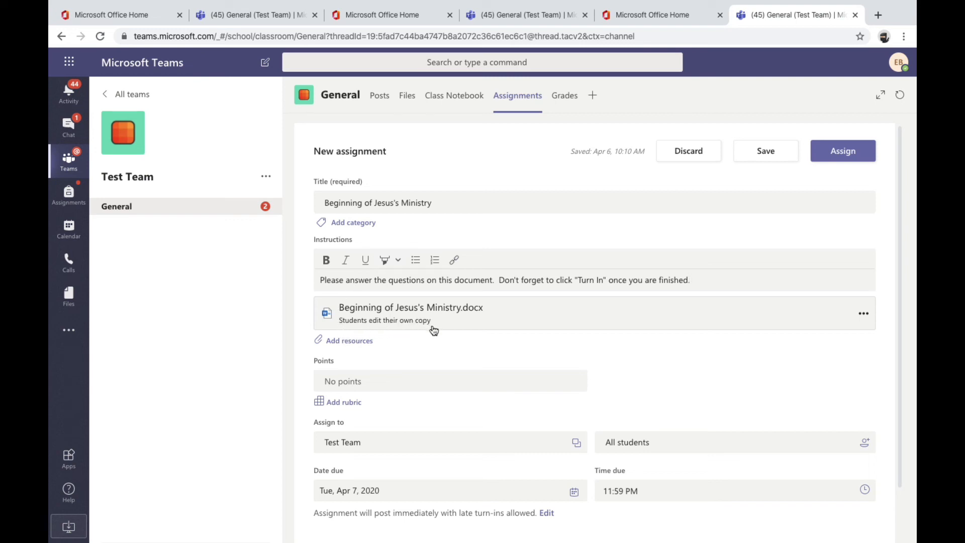
Give the assignment 10 points, set its due date to Fri, Apr 10, 2020, and review the assignment details.
scroll(427, 324, "down", 2)
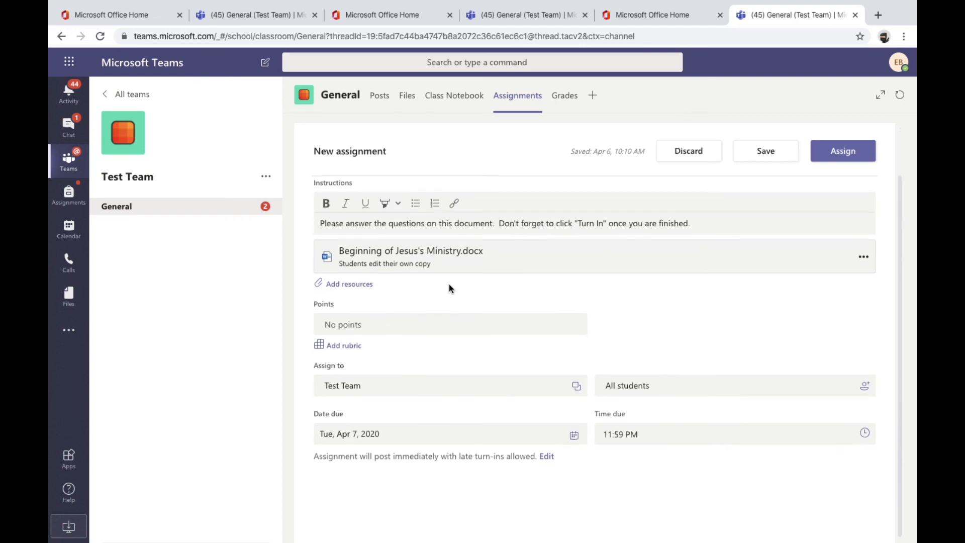
scroll(447, 282, "up", 2)
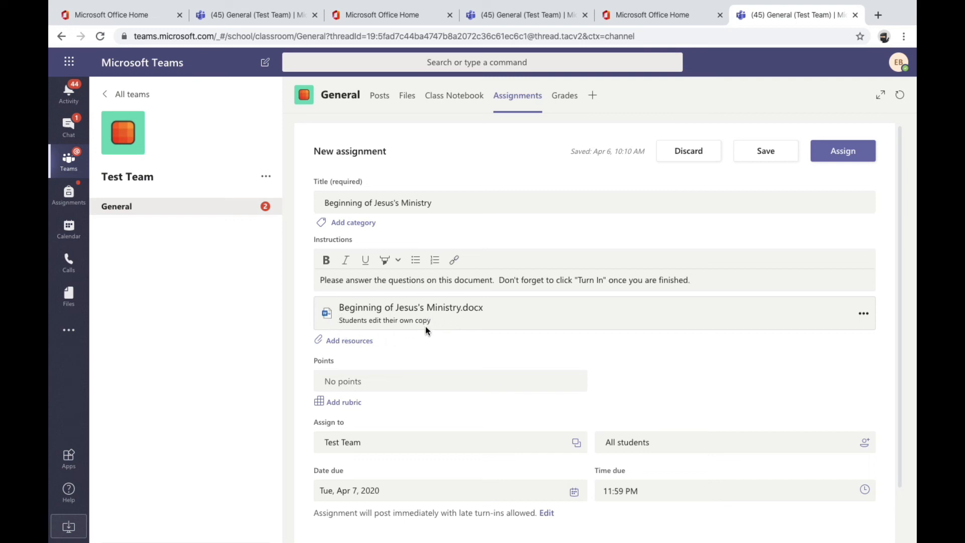
scroll(425, 326, "down", 1)
left_click(365, 322)
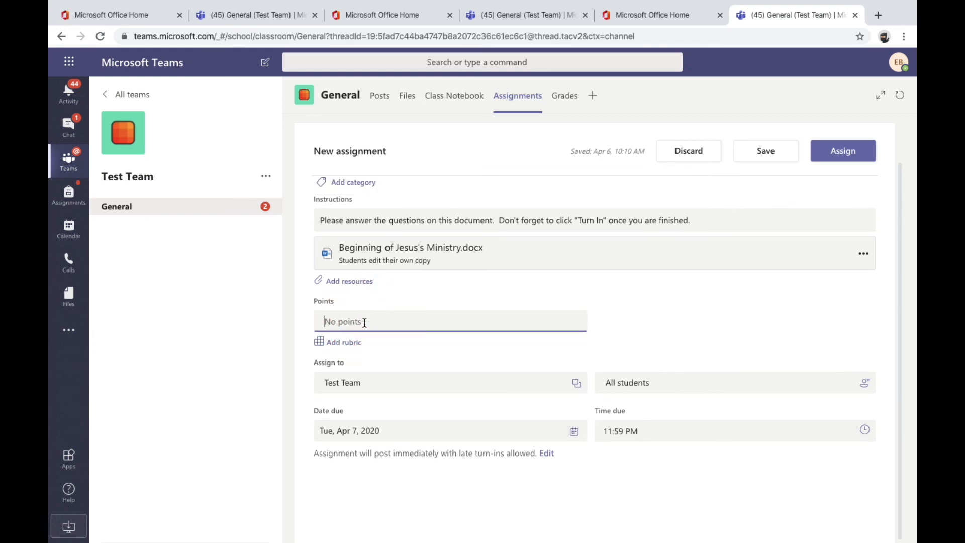
type("10")
left_click(574, 435)
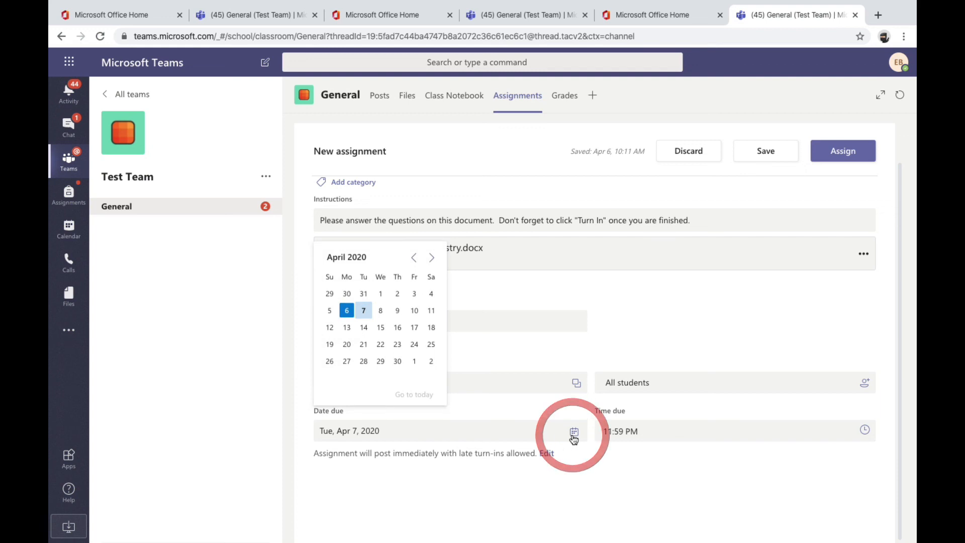
left_click(414, 310)
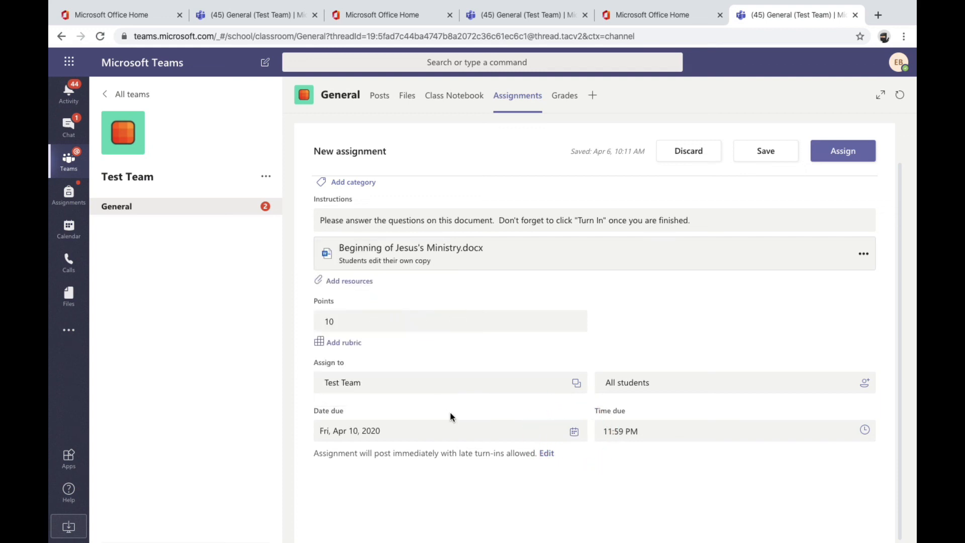
scroll(491, 380, "up", 1)
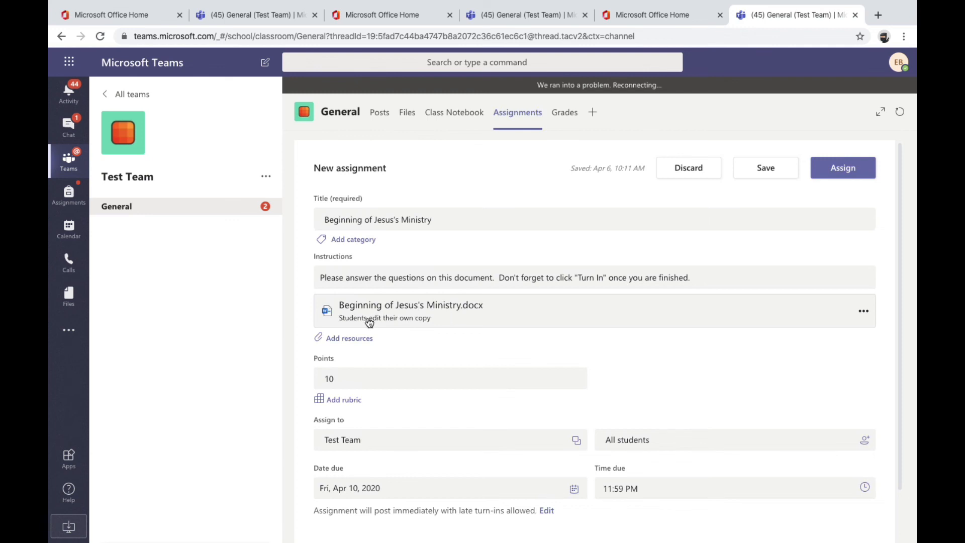
scroll(437, 345, "down", 1)
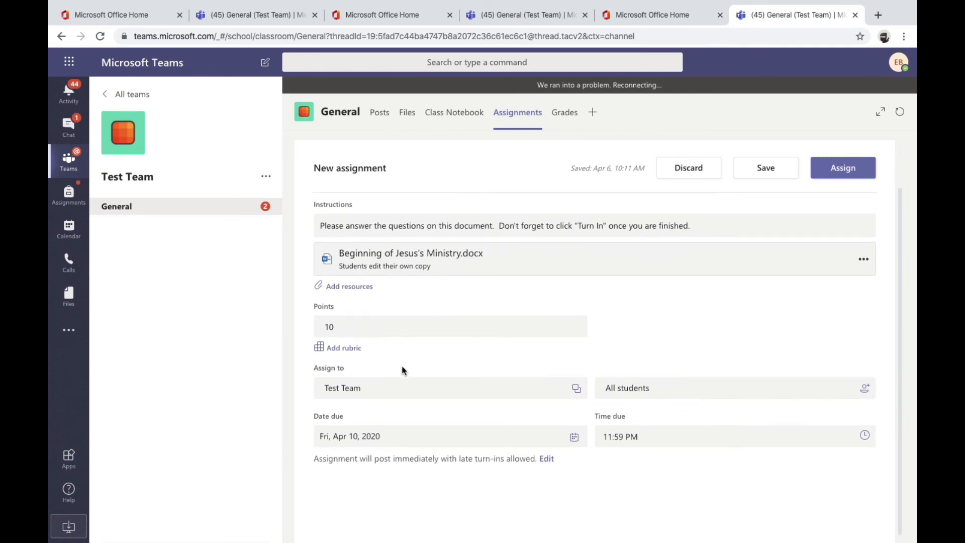
scroll(402, 370, "up", 1)
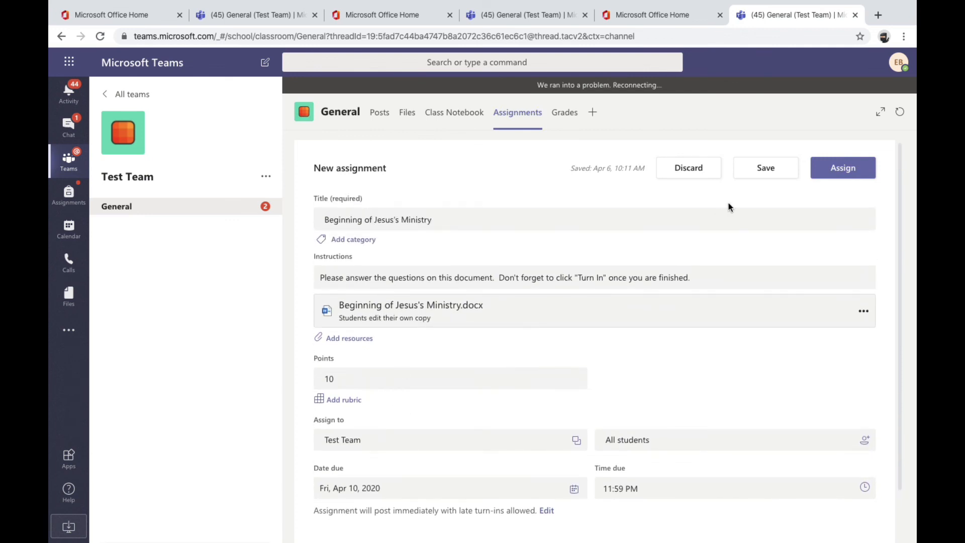
Assign "Beginning of Jesus's Ministry" to the Test Team and check its grading page.
left_click(843, 169)
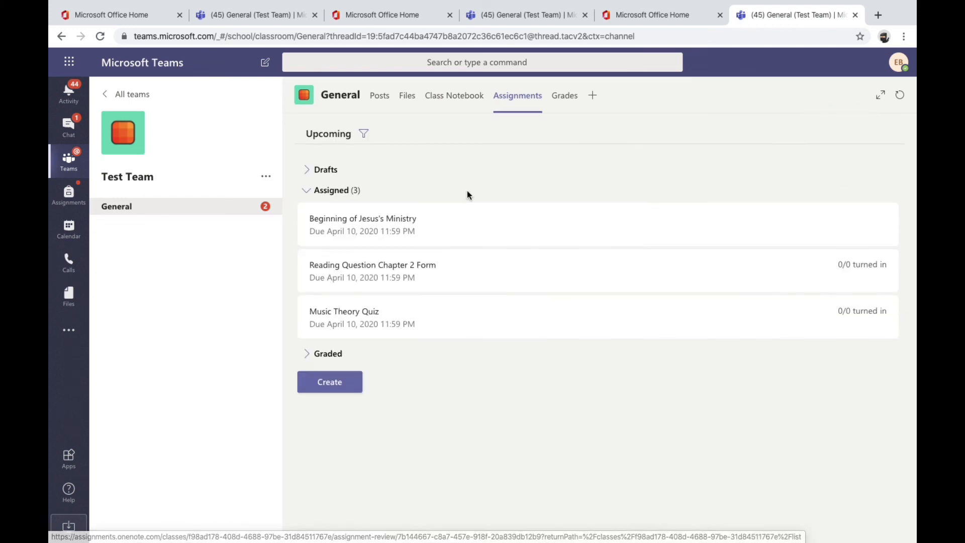
left_click(451, 223)
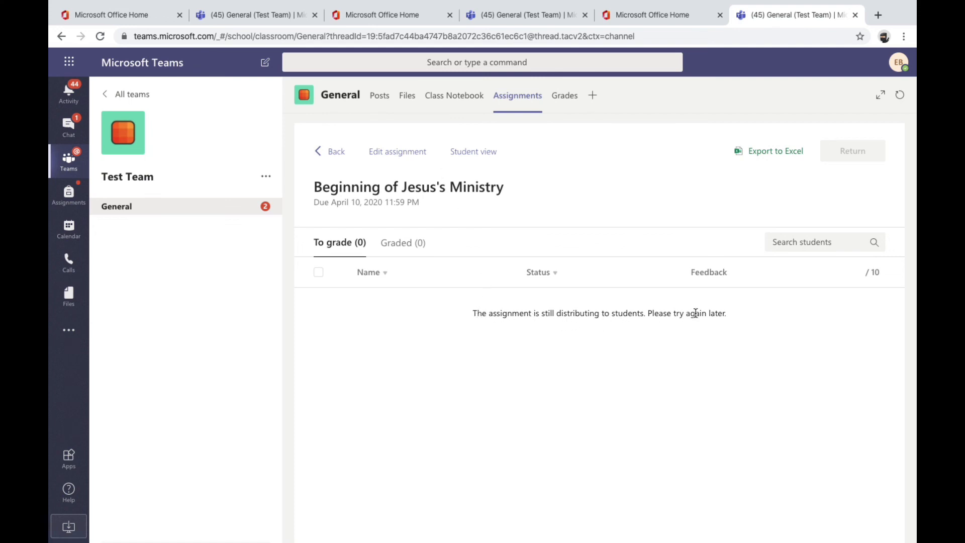
left_click(333, 150)
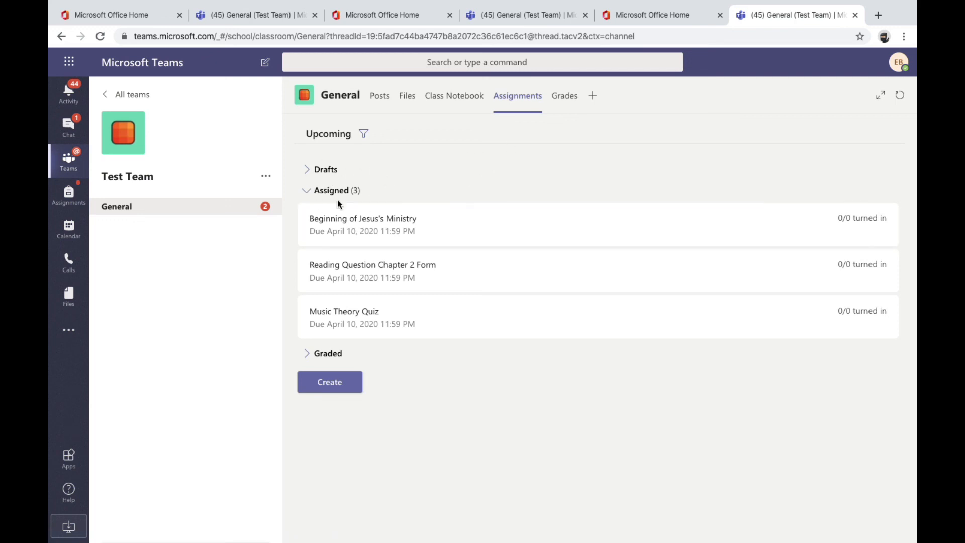
Preview "Beginning of Jesus's Ministry" in student view, check the attached document's opening options, and return to the assignment list.
left_click(477, 229)
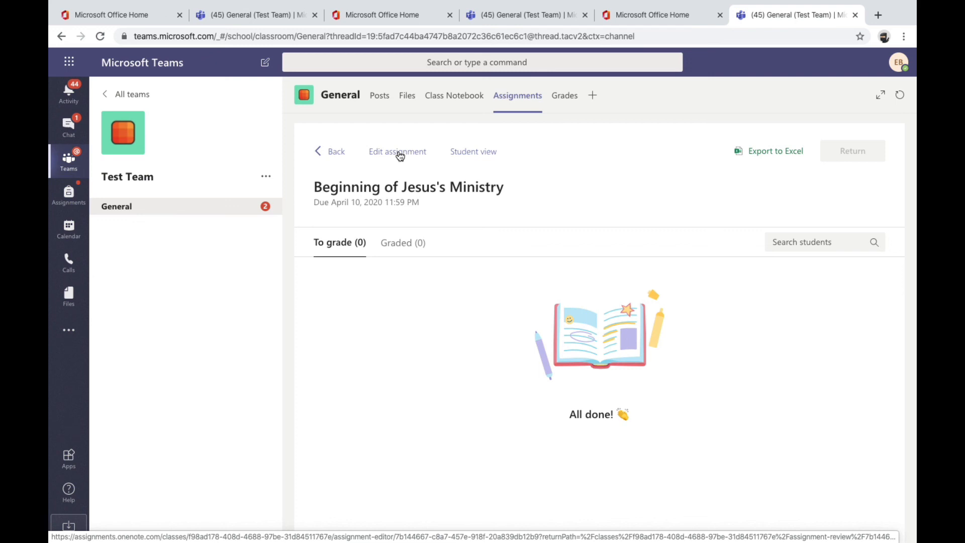
left_click(471, 157)
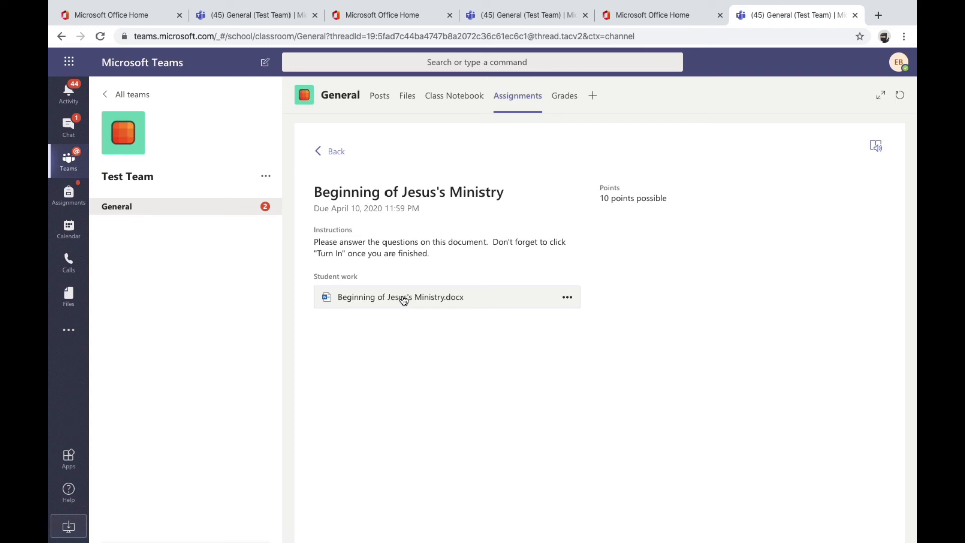
left_click(567, 299)
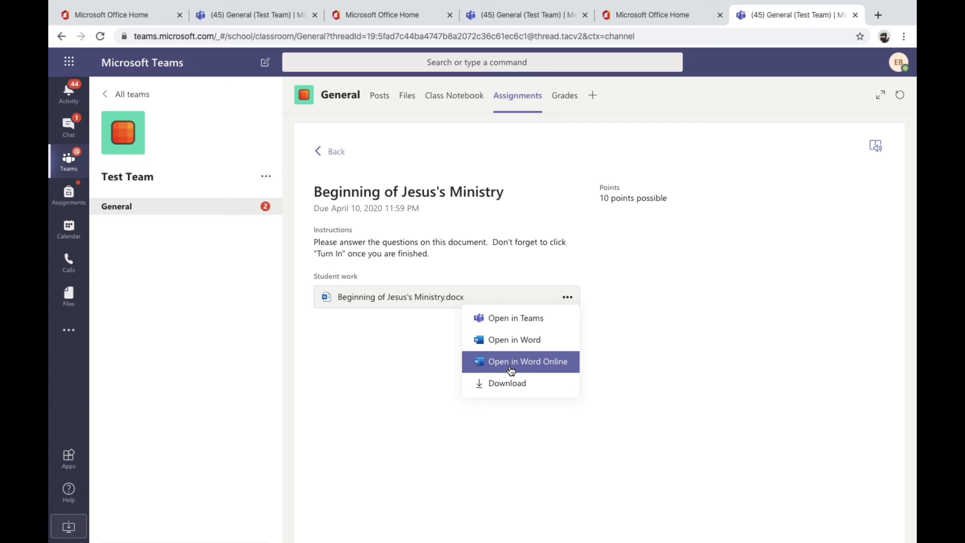
left_click(626, 318)
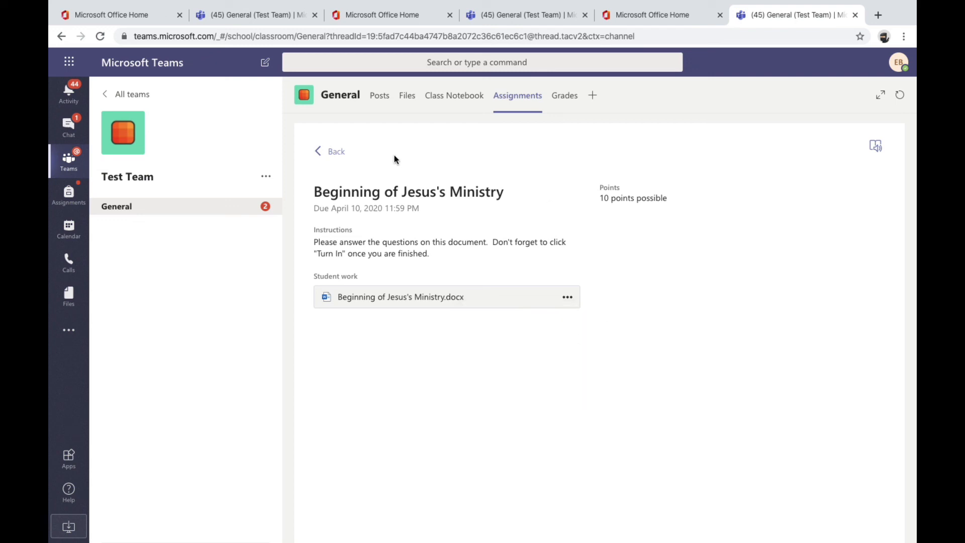
left_click(334, 153)
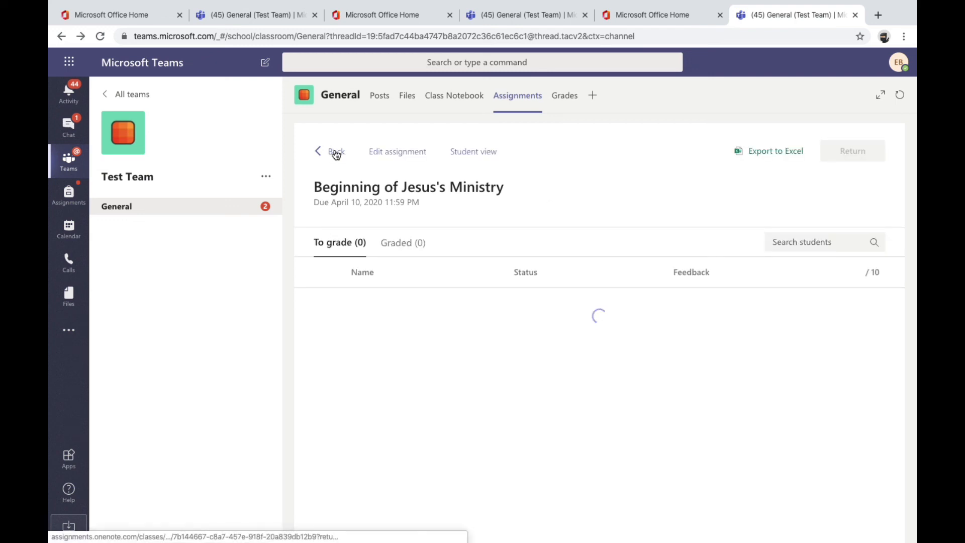
left_click(336, 153)
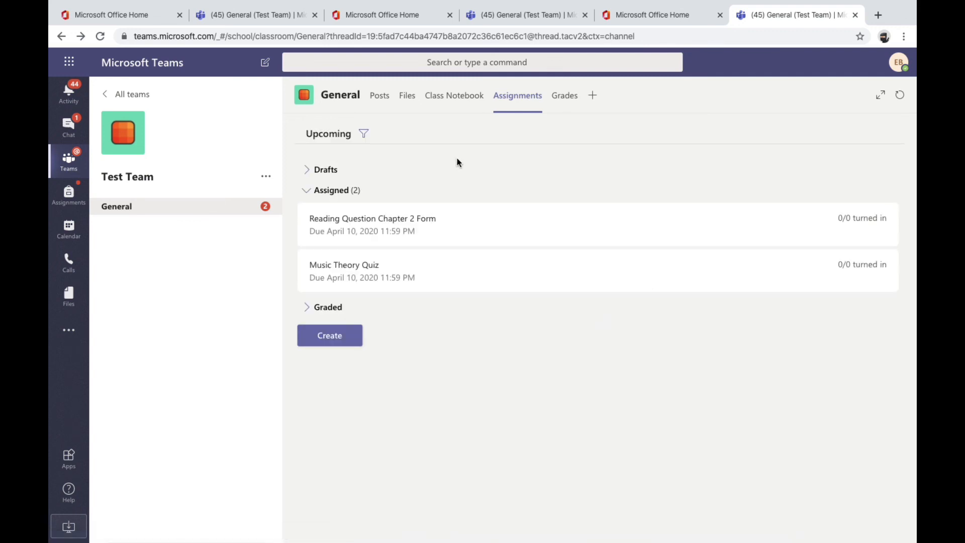
Look through the assigned and graded sections of the upcoming assignments for "Beginning of Jesus's Ministry".
left_click(341, 195)
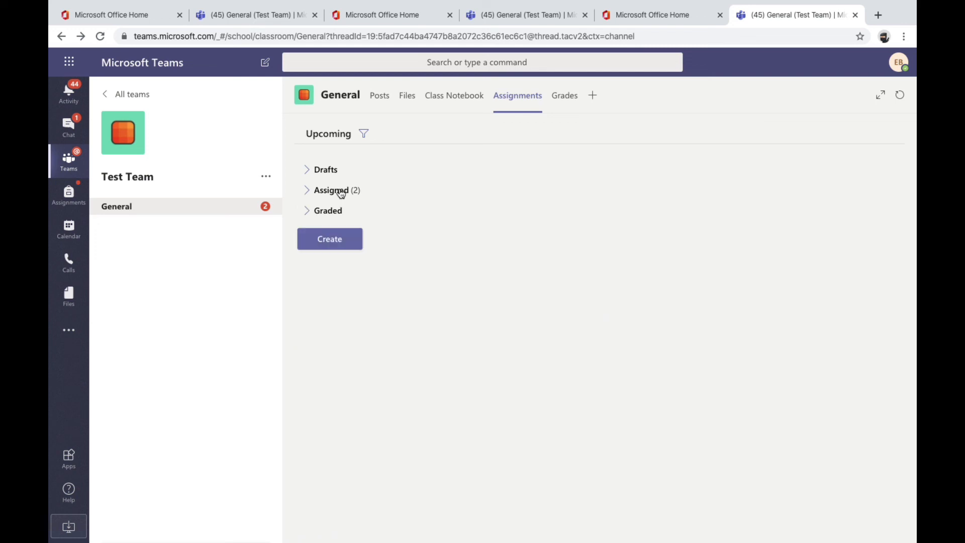
left_click(341, 194)
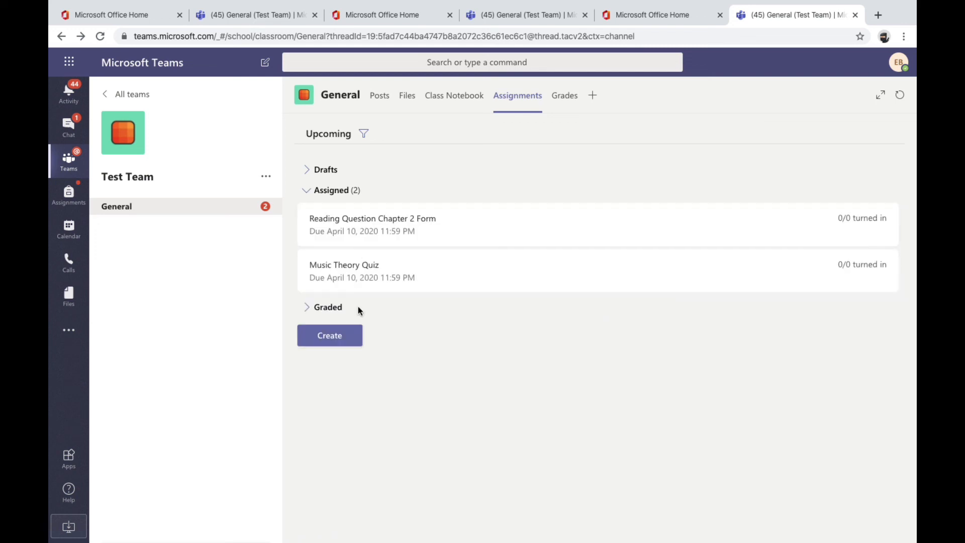
left_click(334, 309)
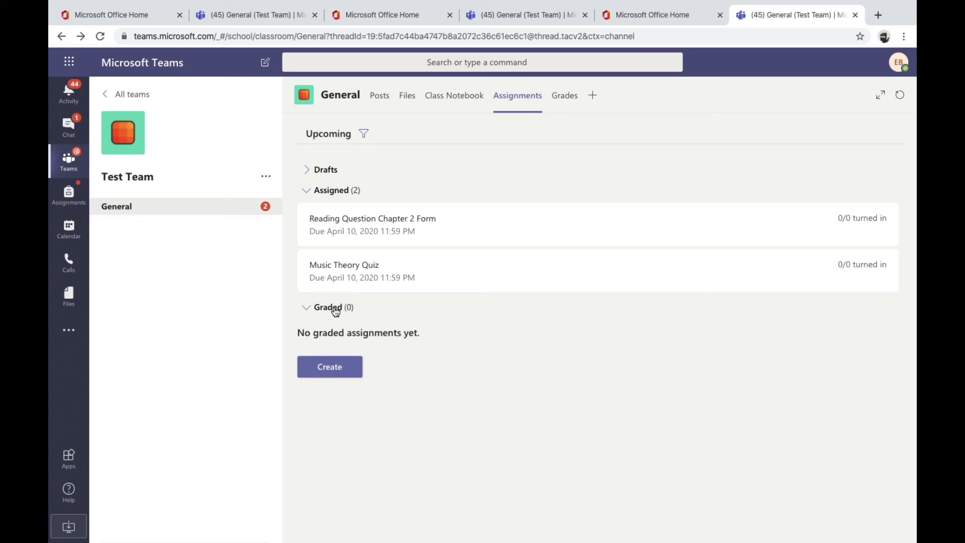
left_click(331, 194)
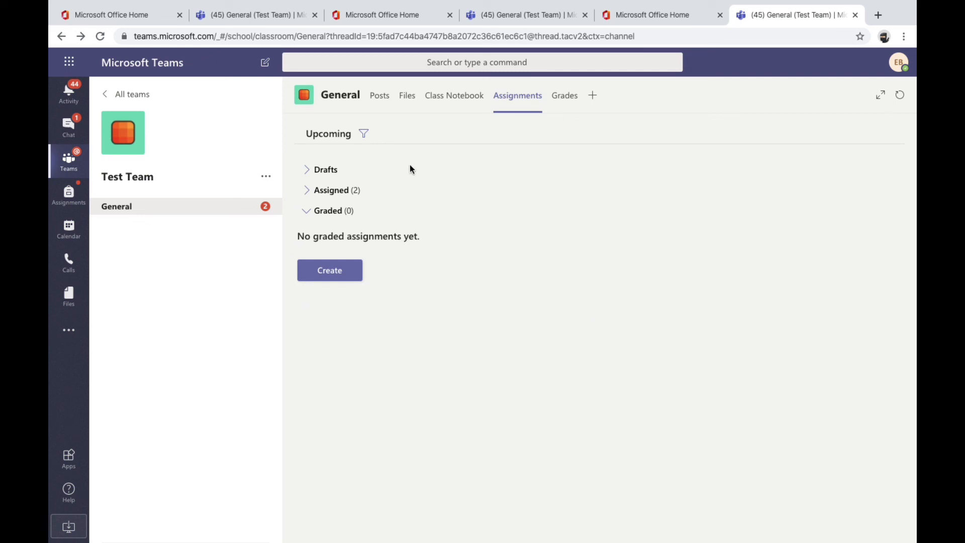
left_click(343, 192)
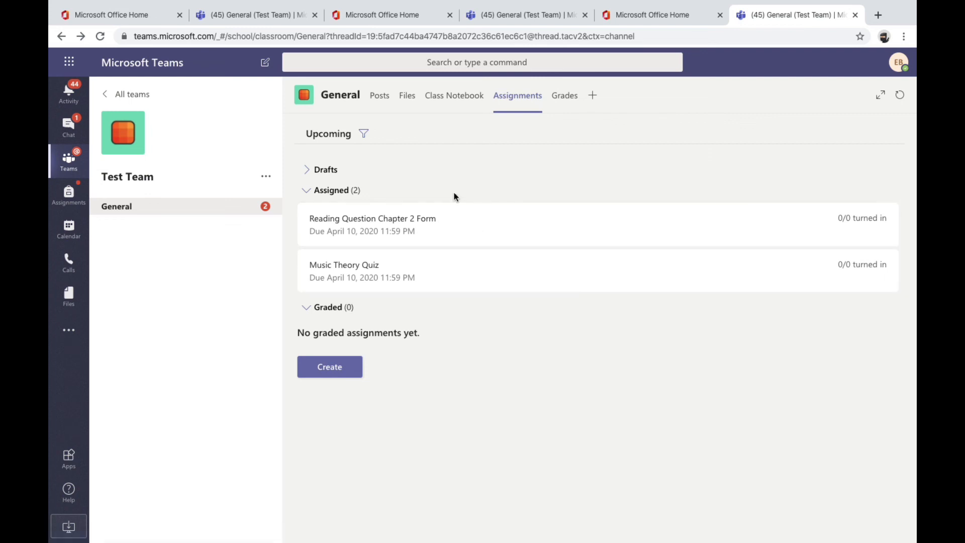
Close and reopen Teams from Office Home to refresh the assignment list, and check the Test Team's grades overview.
left_click(855, 17)
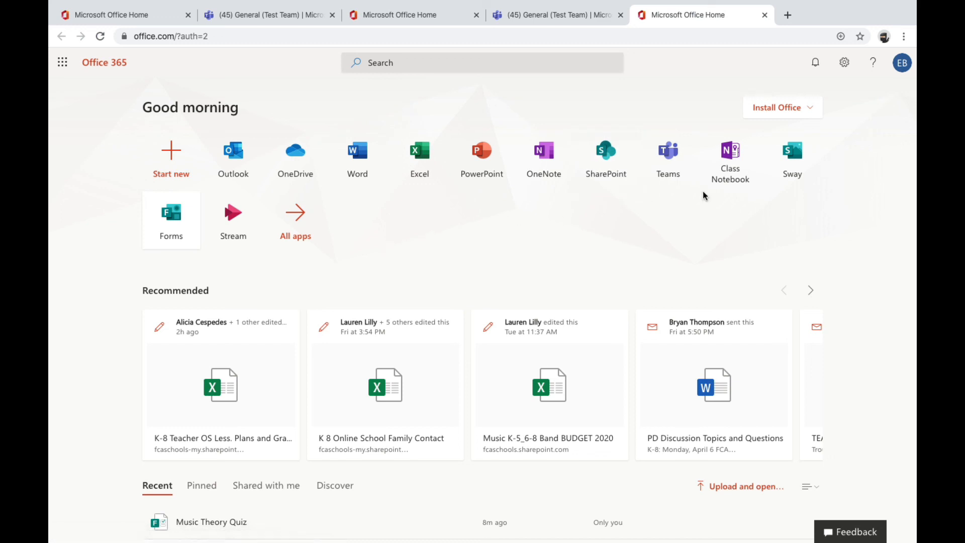
left_click(672, 166)
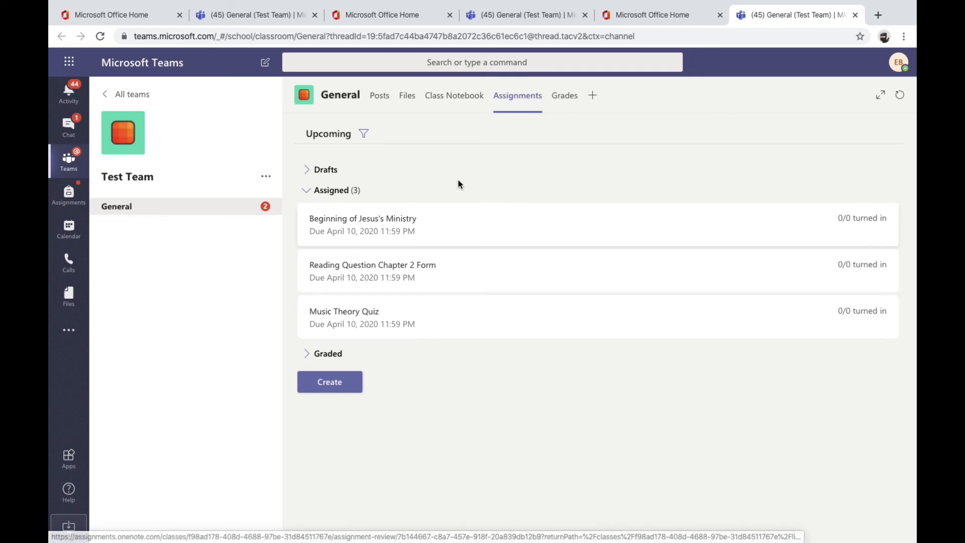
left_click(565, 96)
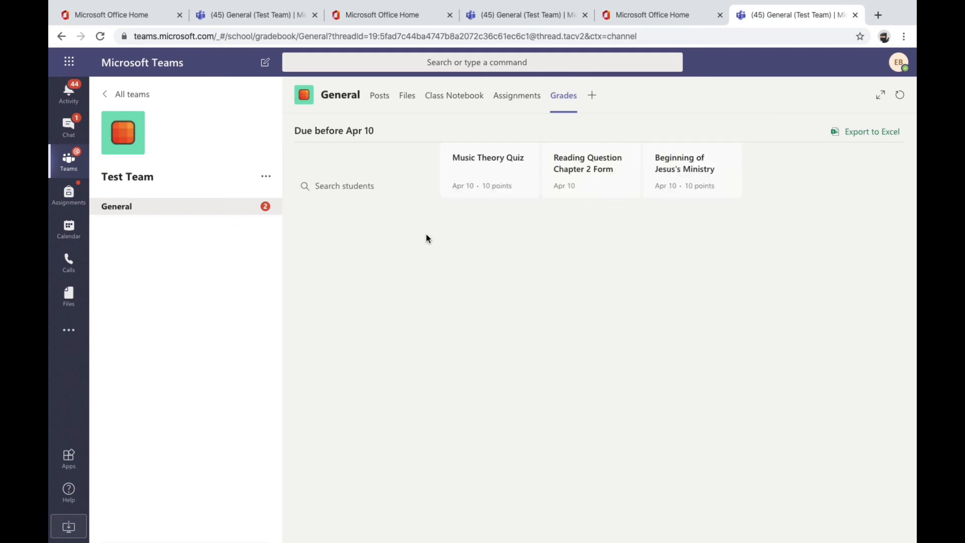
left_click(516, 96)
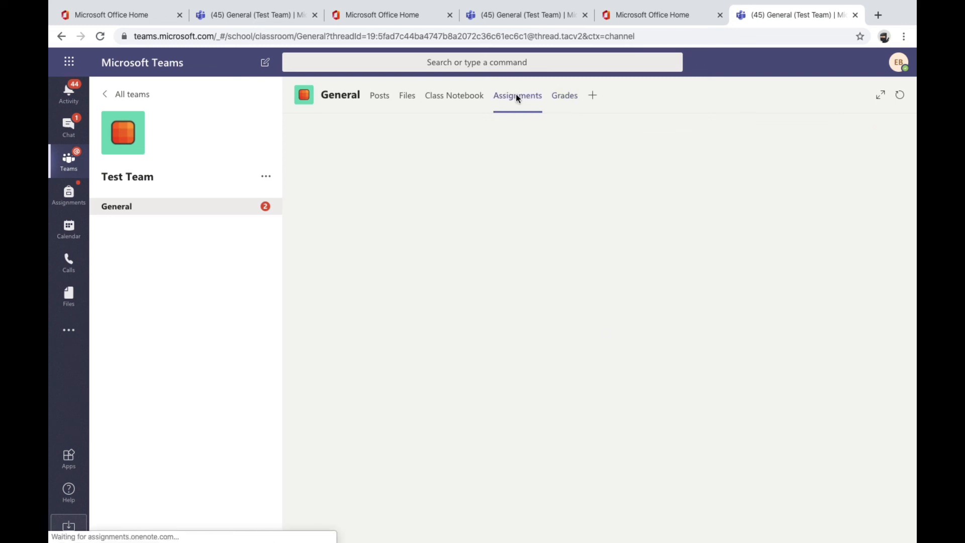